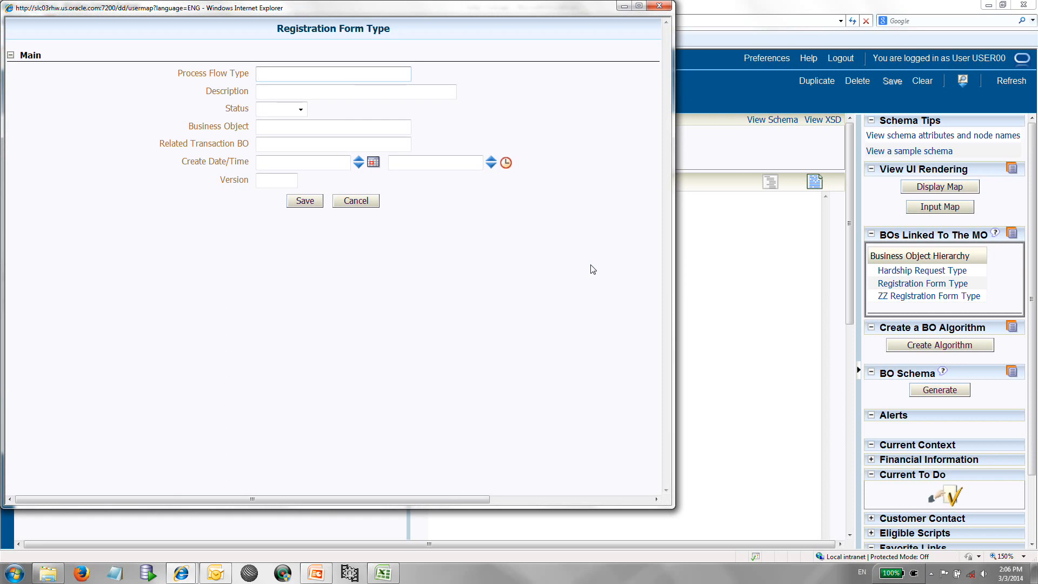
# Try the Active status in the Registration Form Type input map preview, and cancel the preview.
pyautogui.click(301, 111)
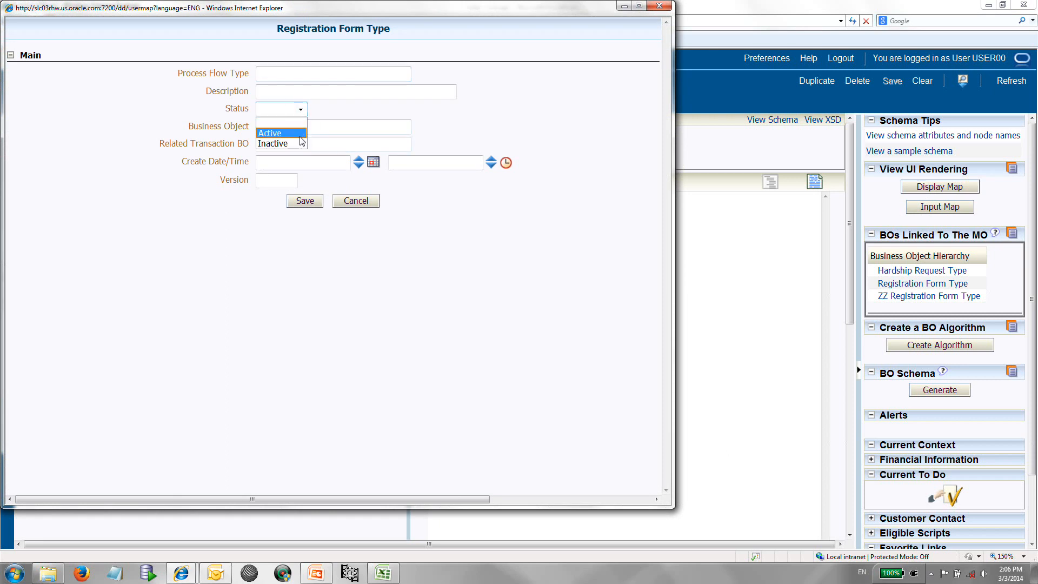
pyautogui.click(298, 133)
pyautogui.click(277, 130)
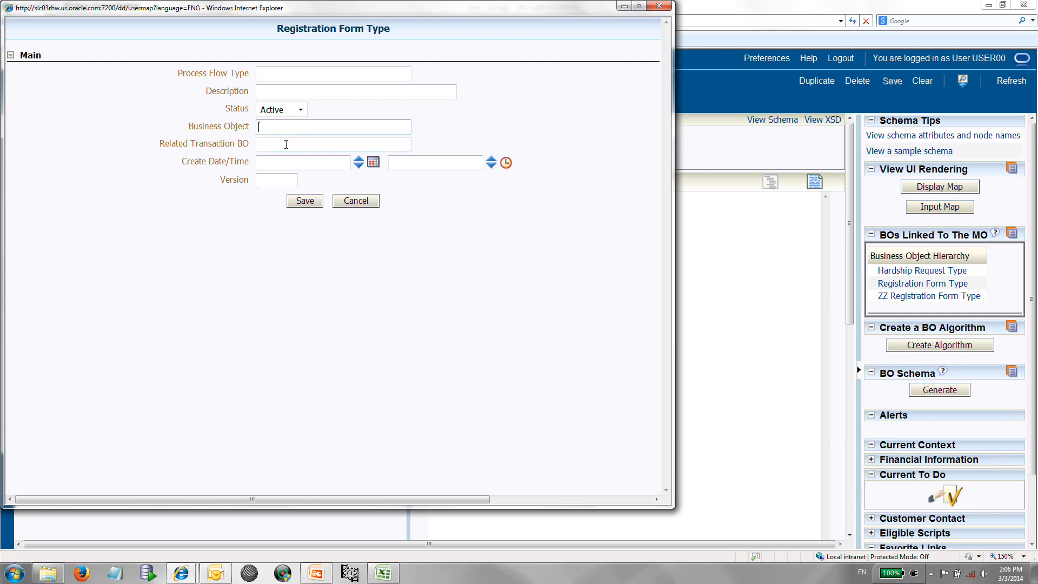
pyautogui.press('Tab')
pyautogui.click(264, 126)
pyautogui.click(350, 205)
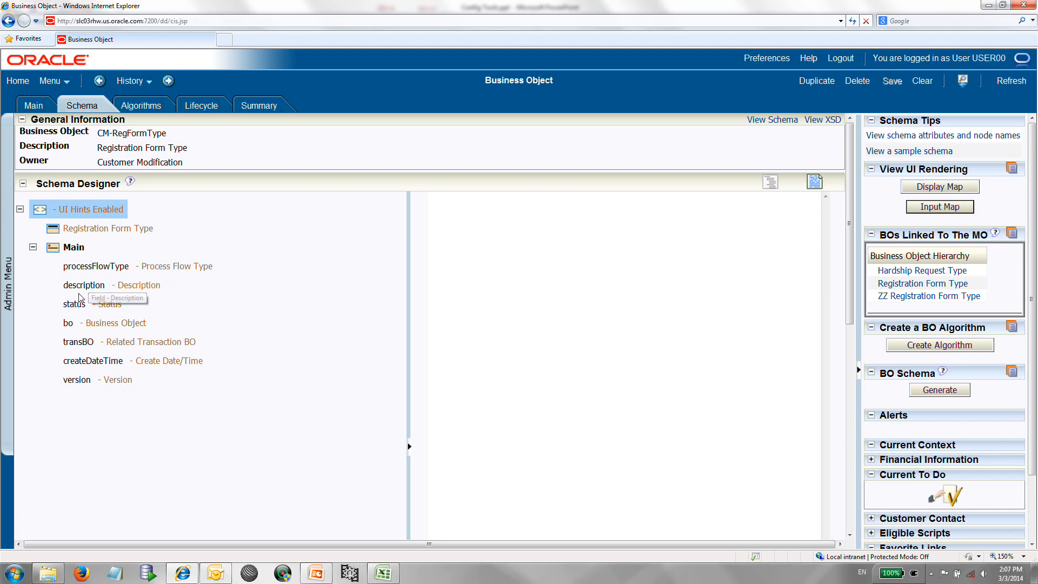
# Set the default of the status element in the schema to Literal Value.
pyautogui.click(75, 308)
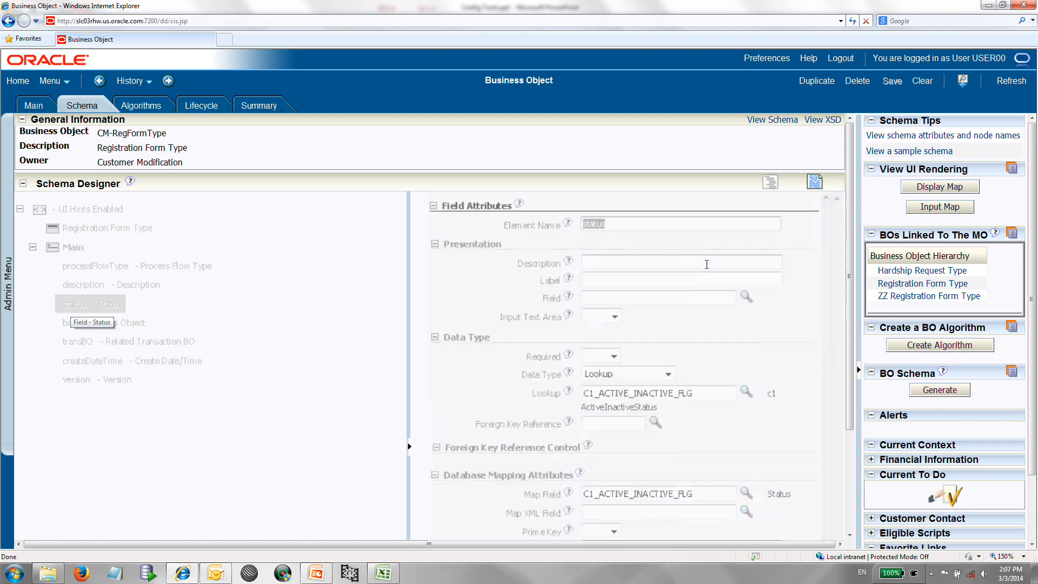
pyautogui.scroll(-2, 707, 264)
pyautogui.scroll(-2, 707, 265)
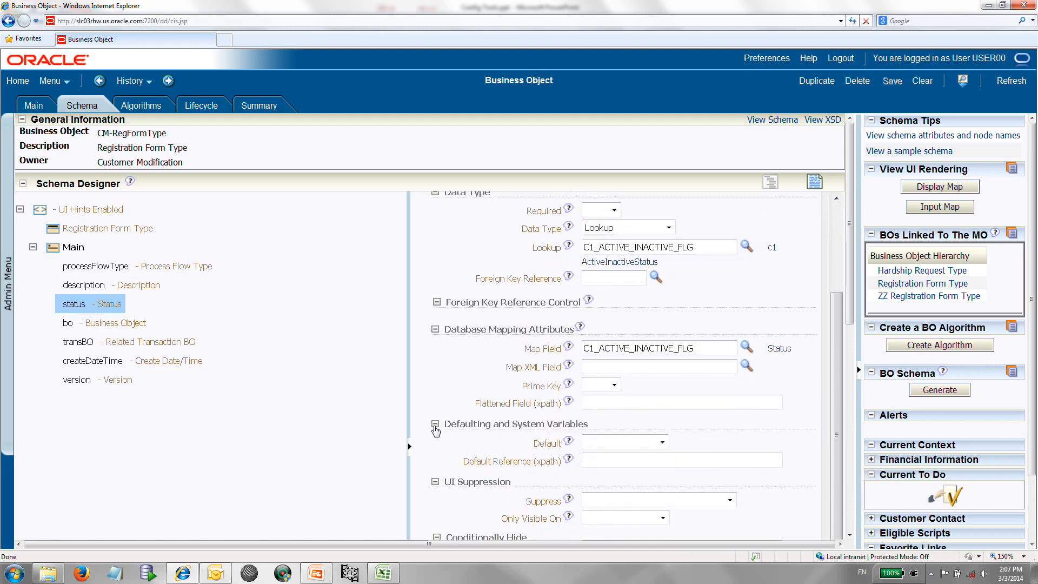
pyautogui.scroll(-2, 494, 430)
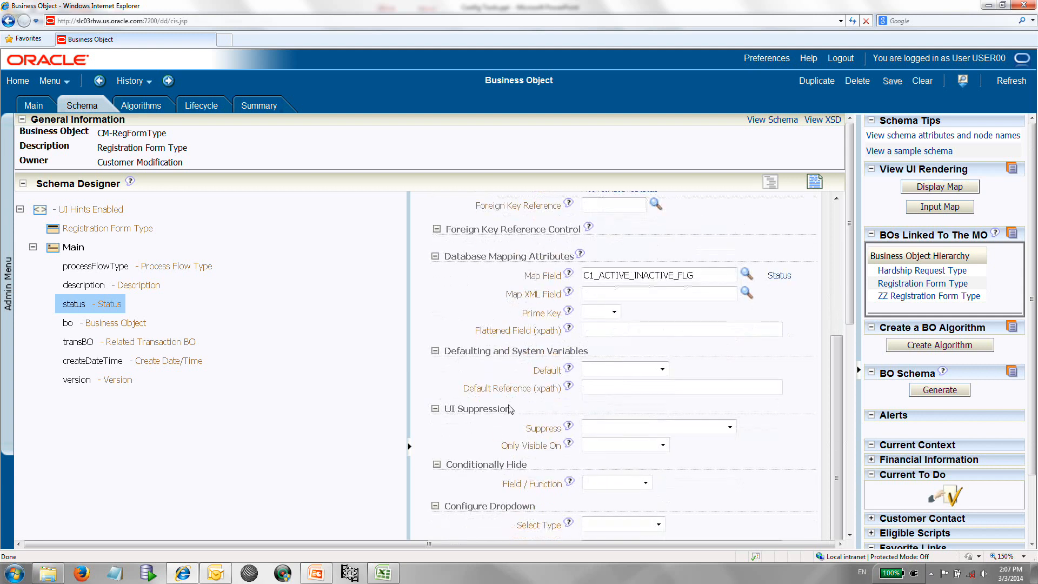
pyautogui.click(662, 370)
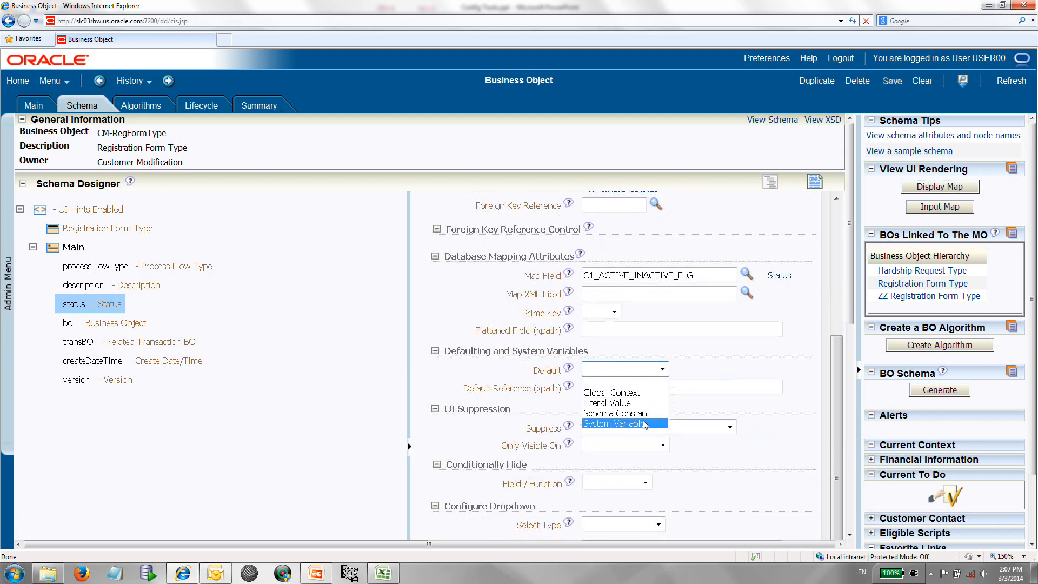
pyautogui.click(639, 404)
pyautogui.click(616, 389)
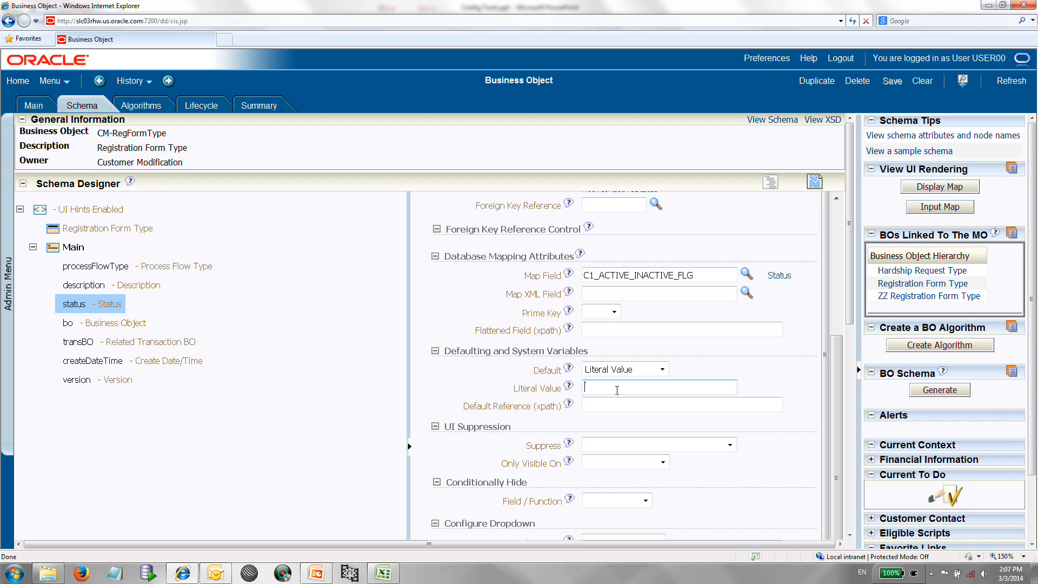
# Copy the status element's Map Field name and open the definition of that mapped field.
pyautogui.moveTo(728, 273); pyautogui.dragTo(584, 275)
pyautogui.hotkey('ctrl', 'c')
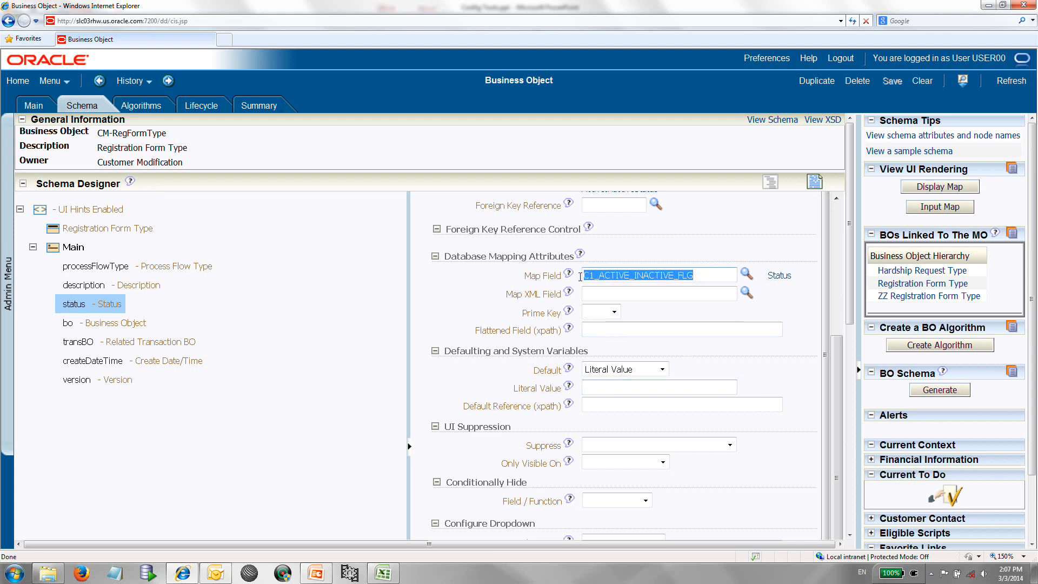
pyautogui.click(779, 276)
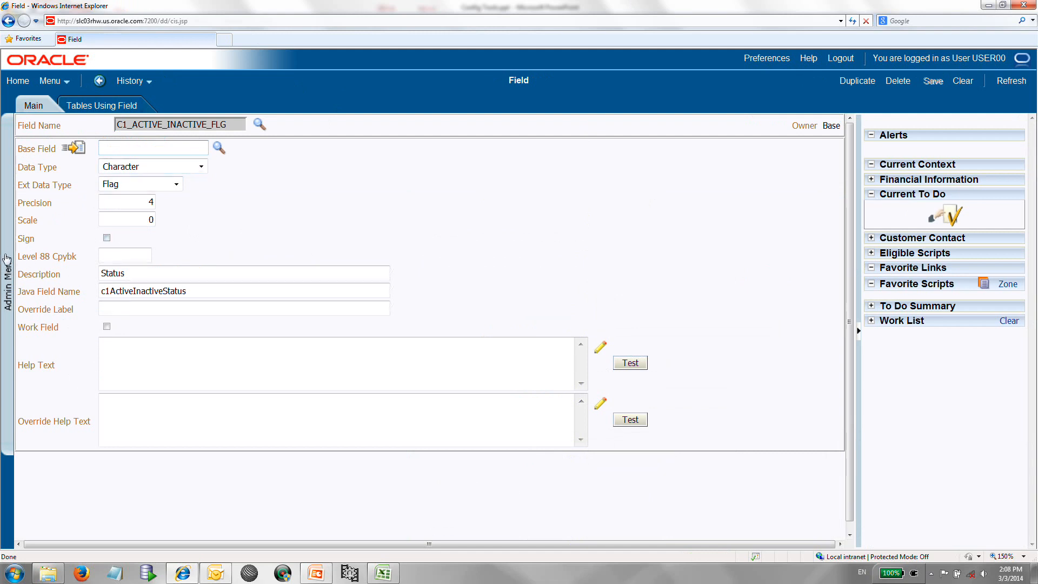
pyautogui.click(7, 264)
pyautogui.moveTo(33, 253)
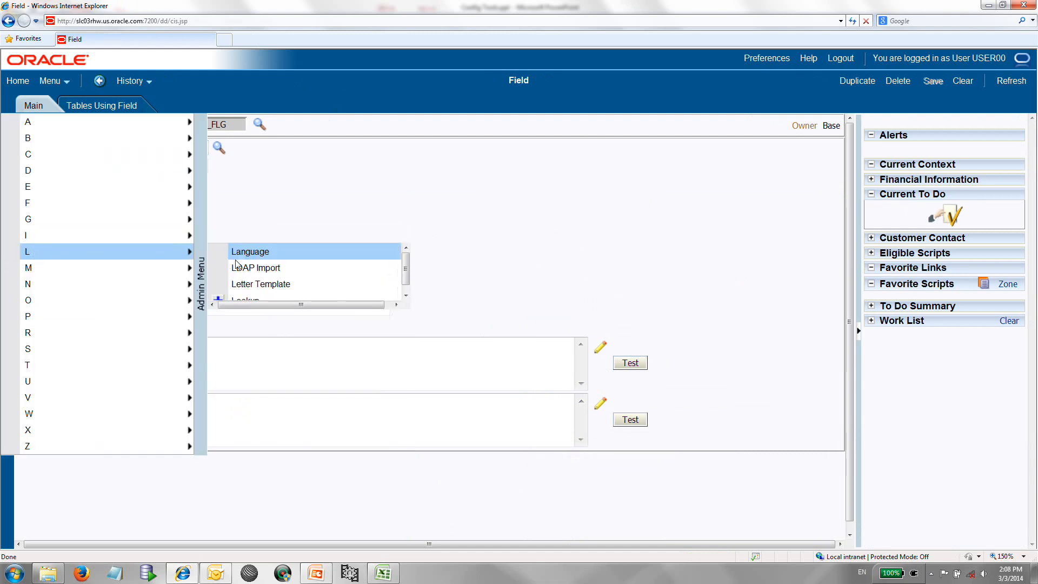
pyautogui.click(238, 291)
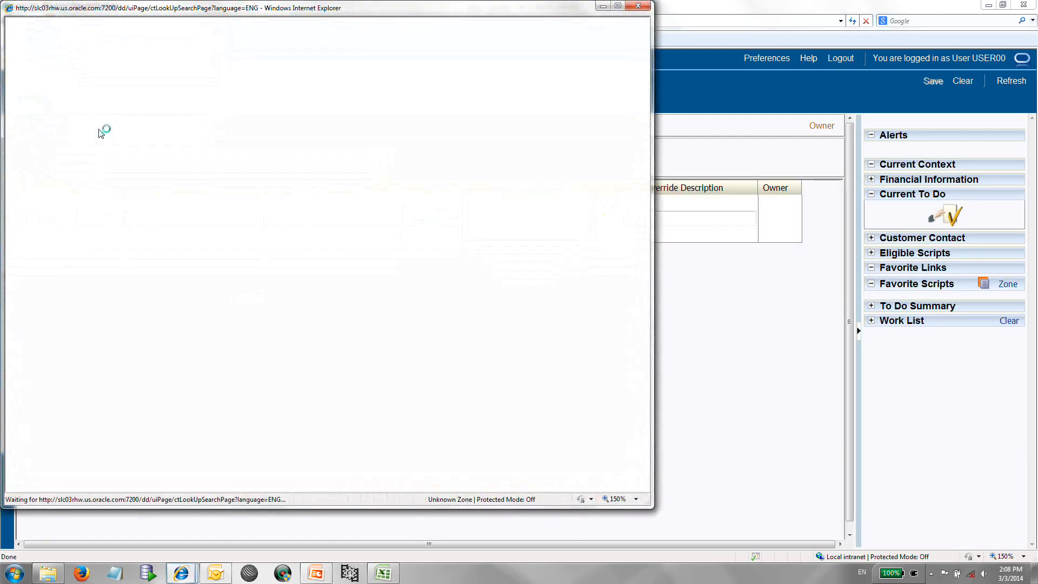
pyautogui.write('CM-FormTypeInactiveReason')
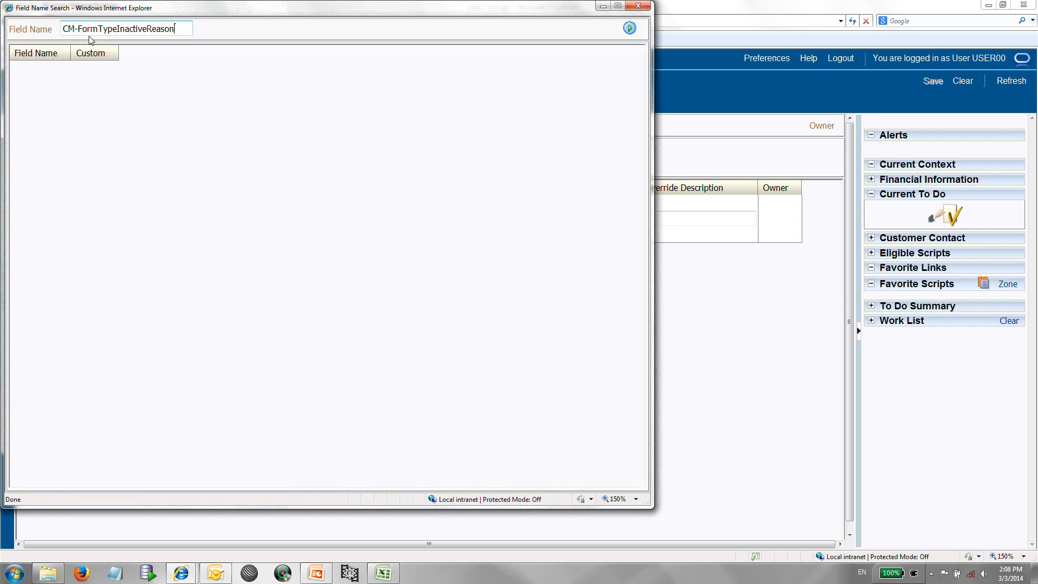
pyautogui.click(638, 6)
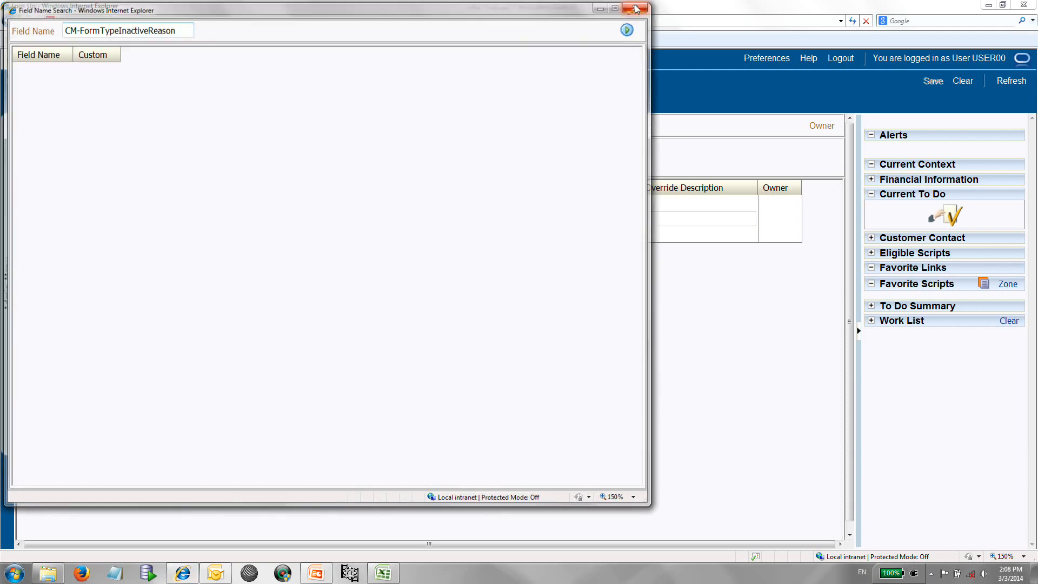
# Return to the field definition to get its name, and open the lookup for C1_ACTIVE_INACTIVE_FLG.
pyautogui.click(127, 84)
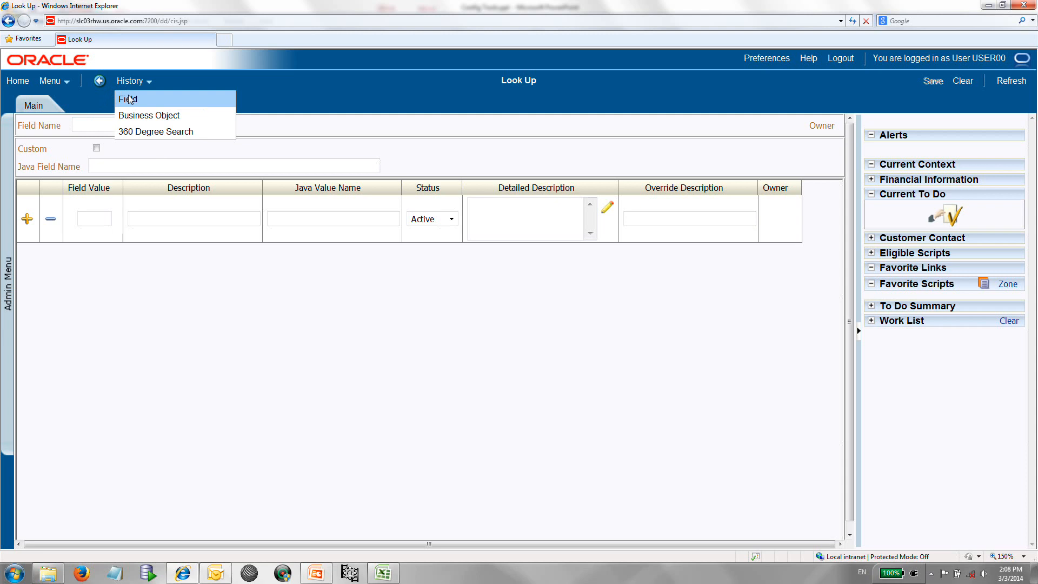
pyautogui.click(129, 99)
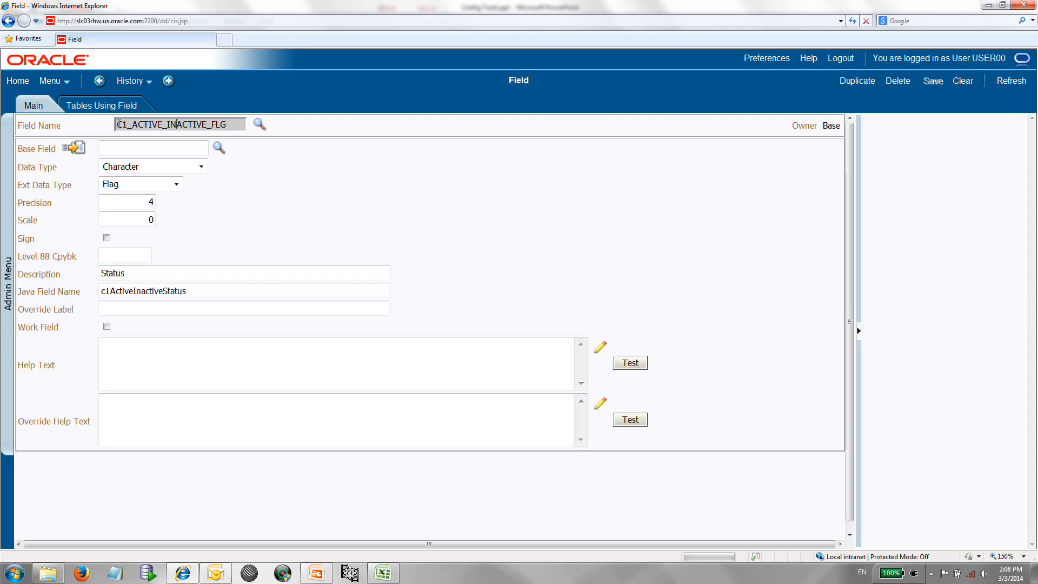
pyautogui.click(6, 190)
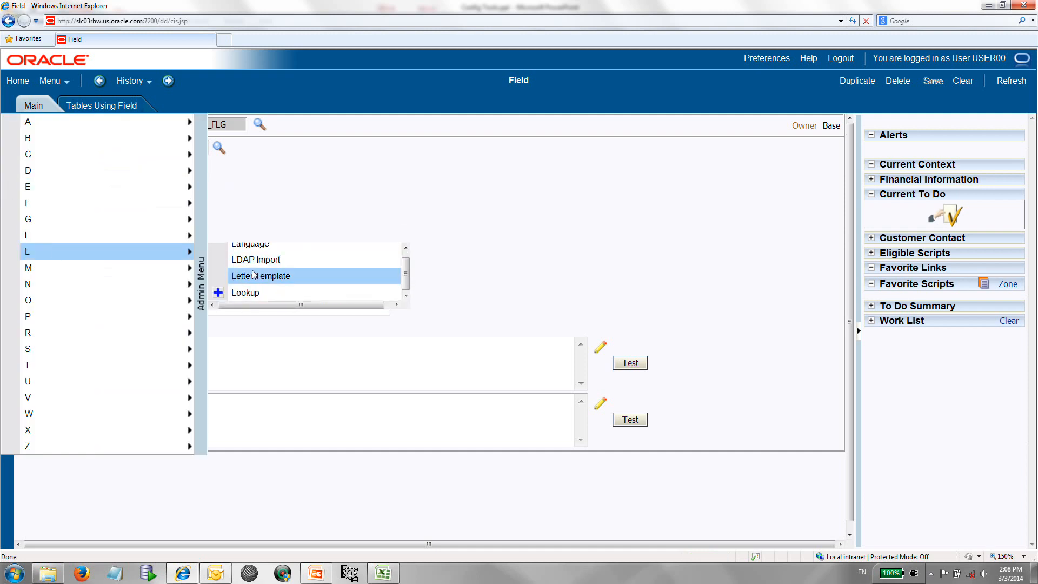
pyautogui.click(246, 292)
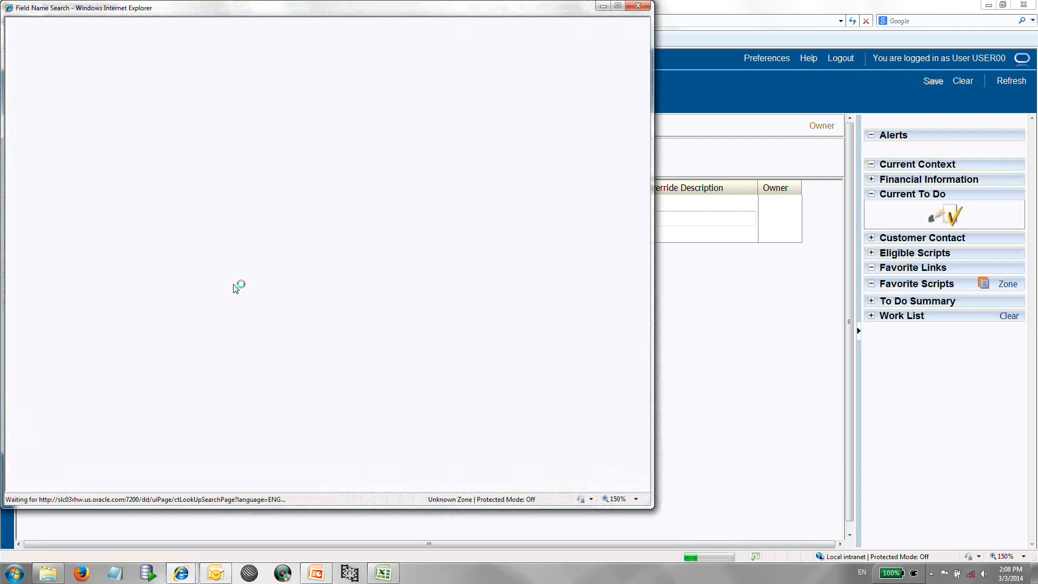
pyautogui.hotkey('ctrl', 'v')
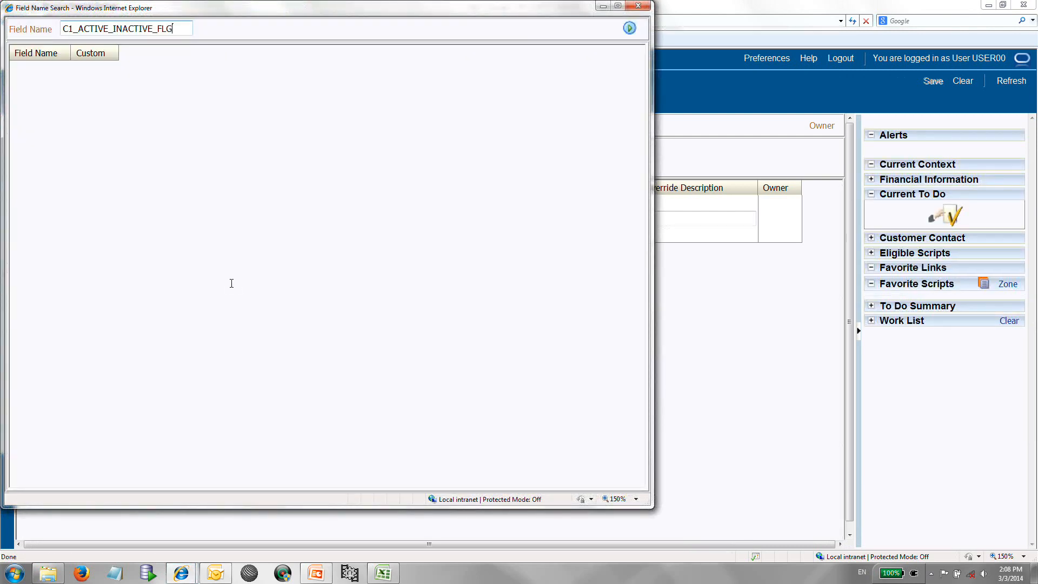
pyautogui.press('Return')
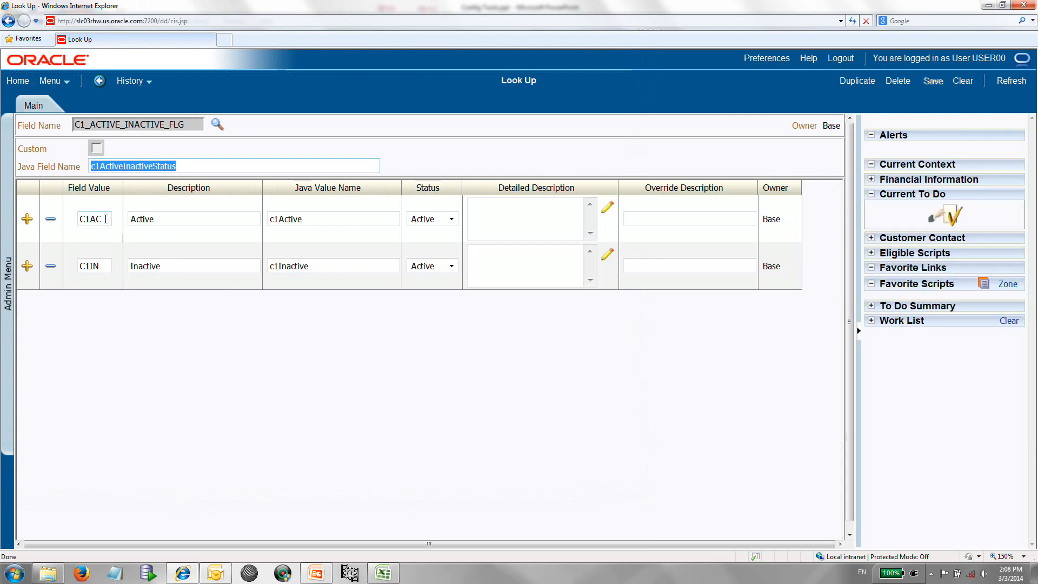
# Copy the field value C1AC from the lookup's Active row and return to the business object's schema.
pyautogui.click(80, 218)
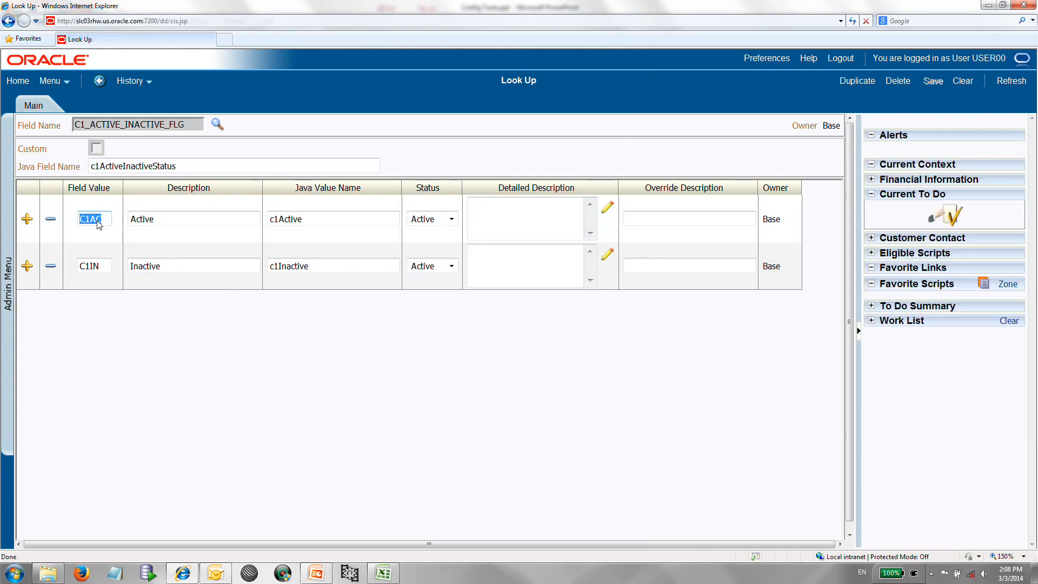
pyautogui.click(135, 82)
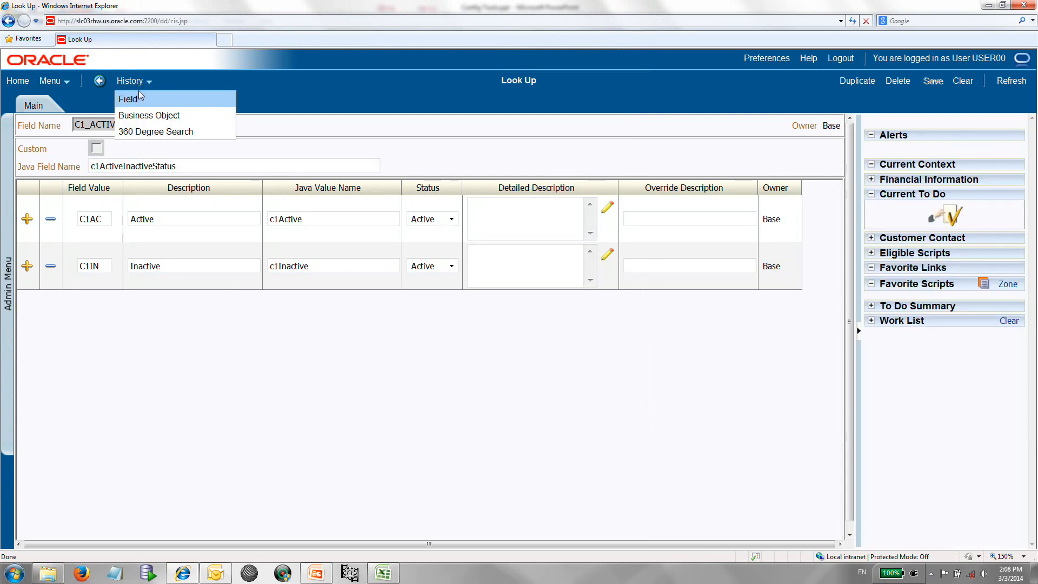
pyautogui.click(146, 115)
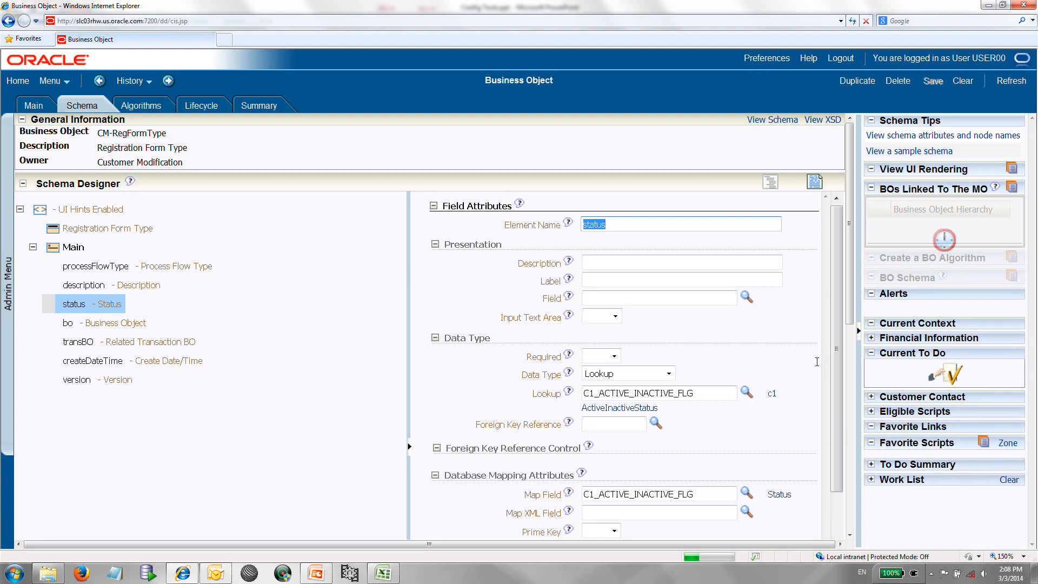
# Set the status element's default to Literal Value with the value C1AC.
pyautogui.moveTo(851, 308); pyautogui.dragTo(852, 370)
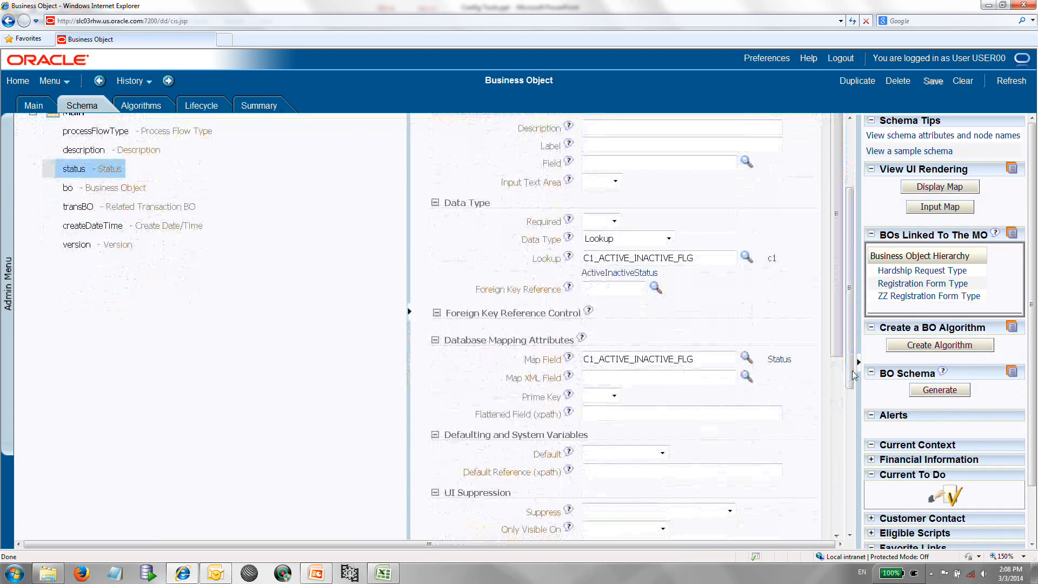
pyautogui.click(625, 453)
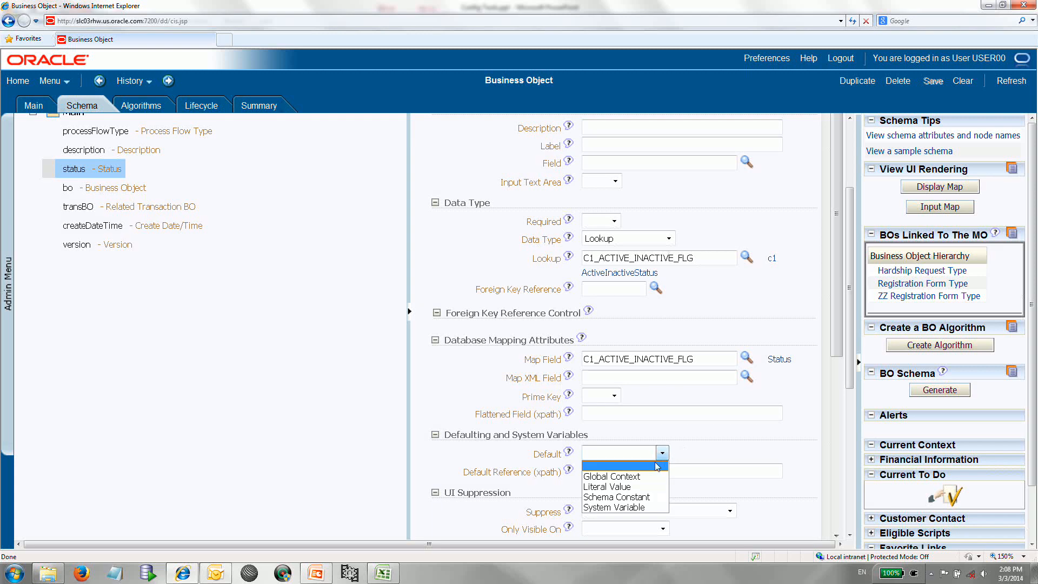
pyautogui.click(633, 486)
pyautogui.click(611, 470)
pyautogui.write('C1AC')
pyautogui.click(617, 487)
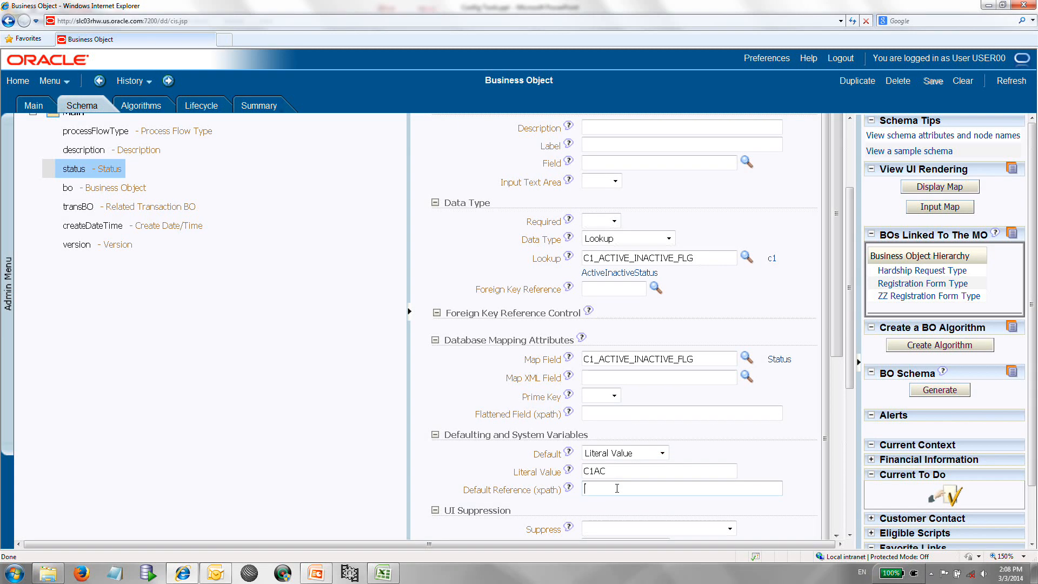
# Save the business object, preview its input map, and cancel the preview.
pyautogui.click(926, 82)
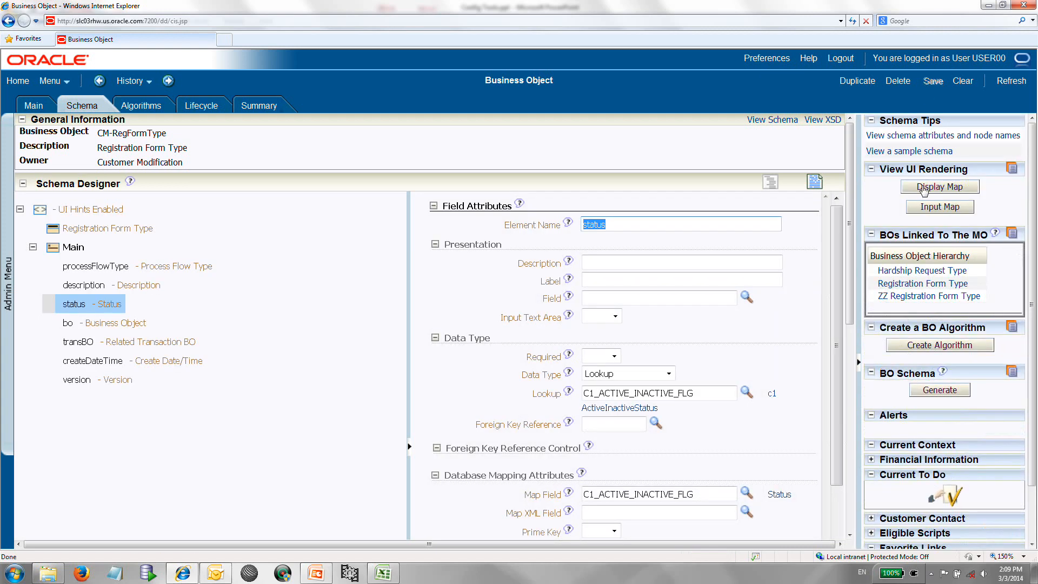
pyautogui.click(928, 209)
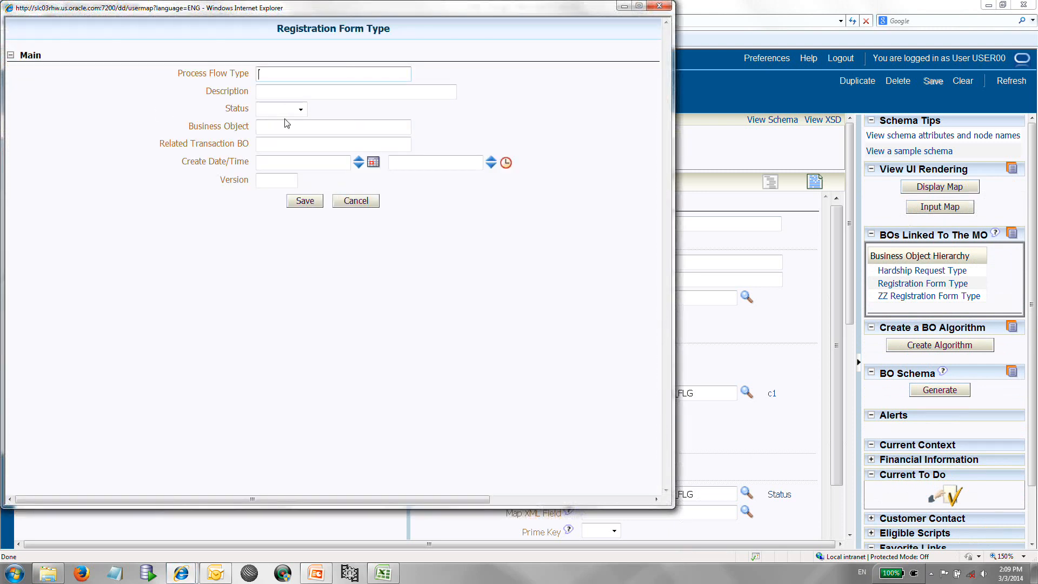
pyautogui.click(354, 201)
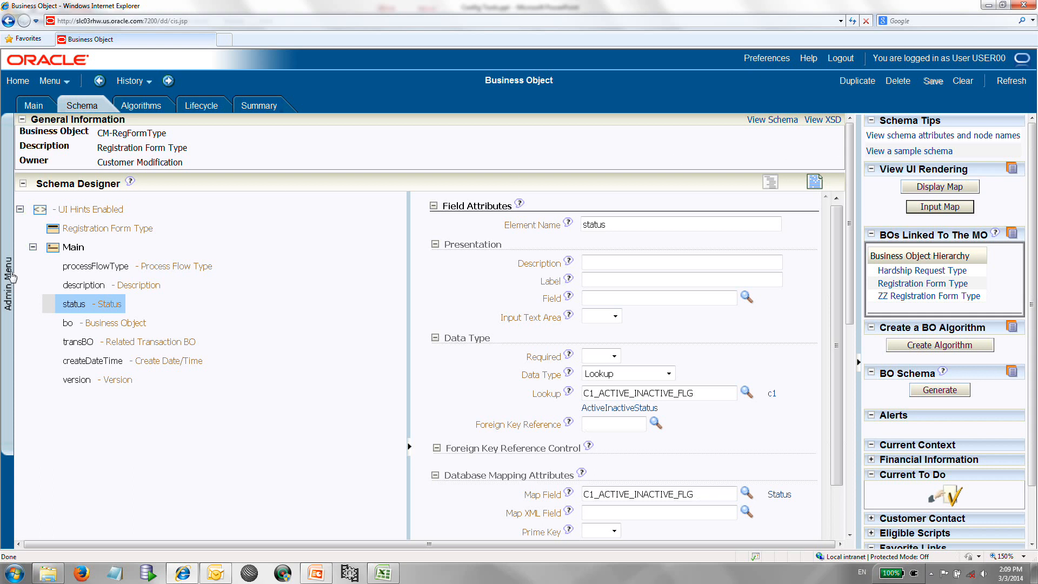
# Start adding a new process flow type based on the Registration Form Type business object.
pyautogui.click(7, 280)
pyautogui.moveTo(108, 316)
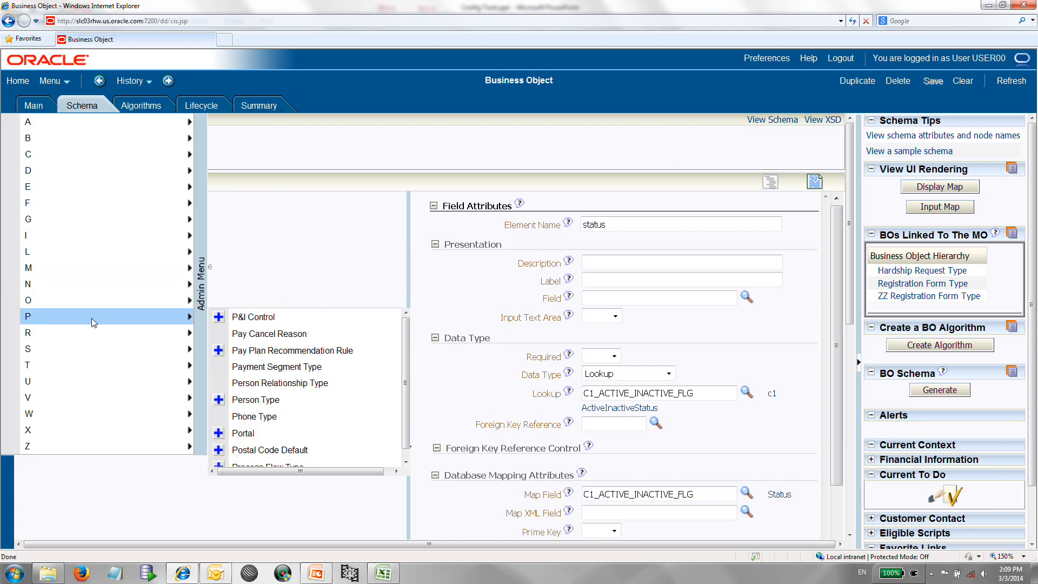
pyautogui.scroll(-1, 273, 355)
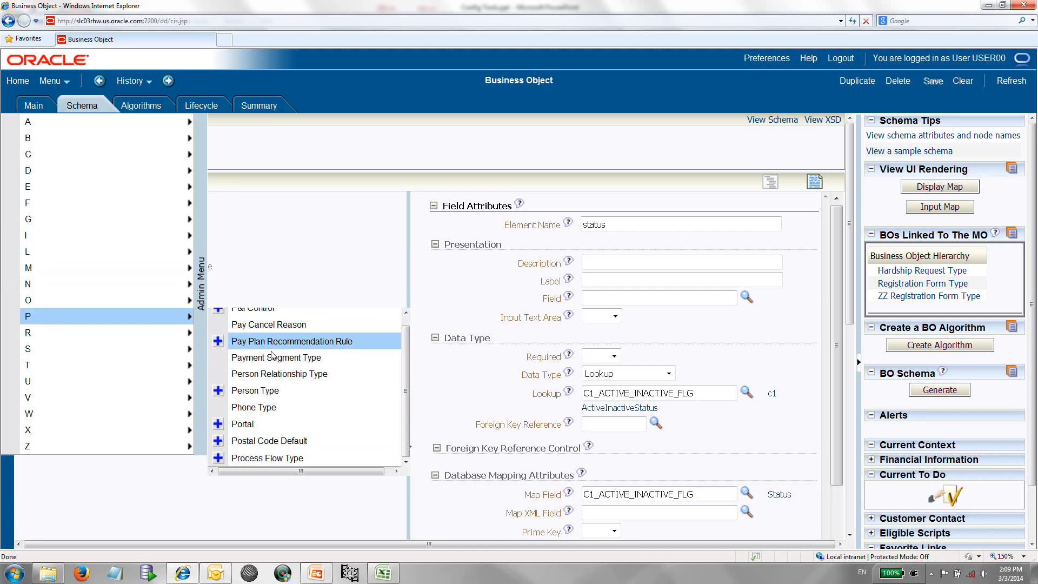
pyautogui.click(218, 458)
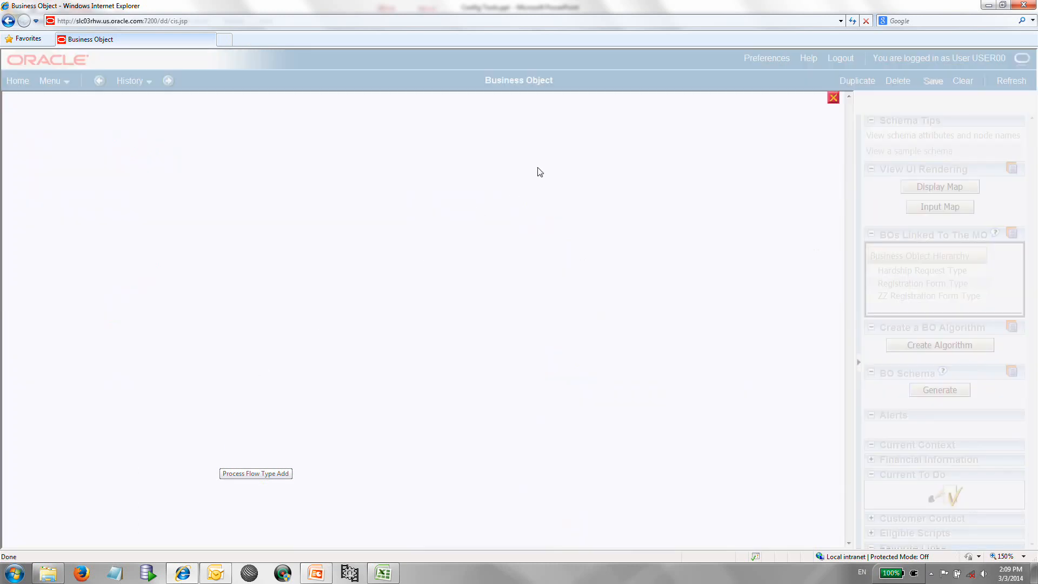
pyautogui.click(542, 137)
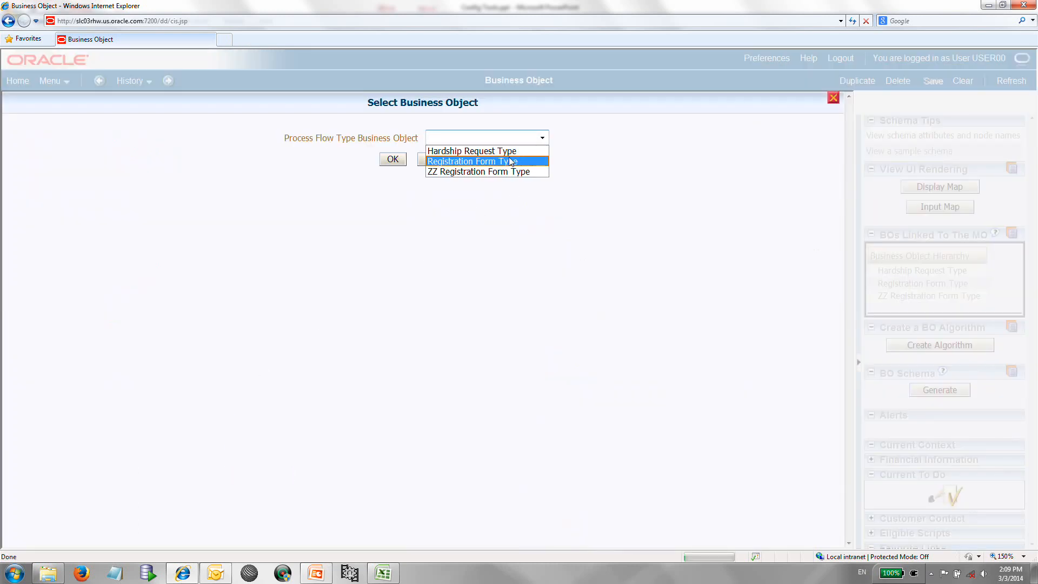
pyautogui.click(509, 160)
pyautogui.click(392, 159)
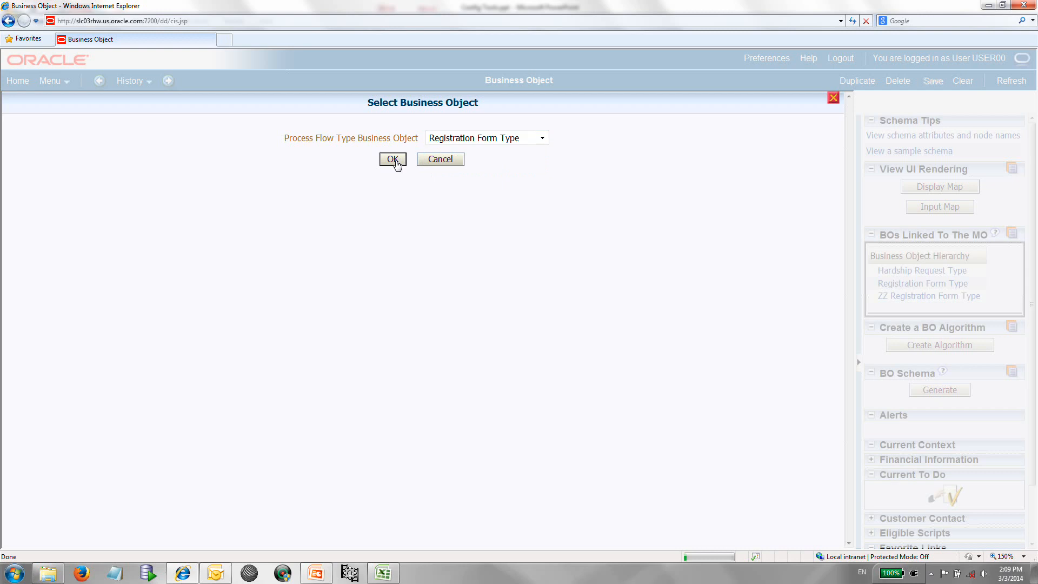
pyautogui.click(389, 161)
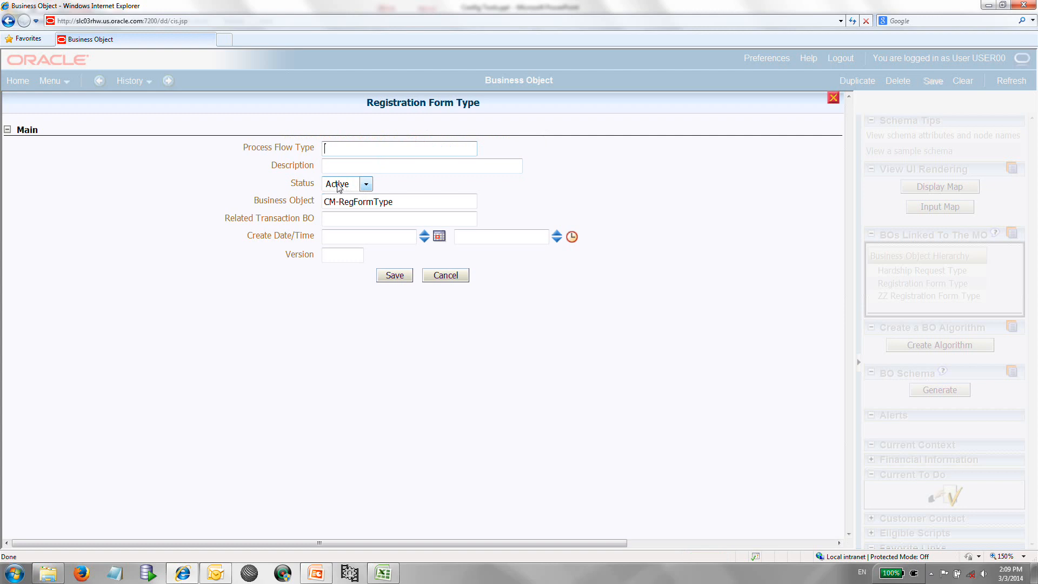
# Cancel the new registration form type and set the bo element's foreign key reference to F1-BUSOB, searching descriptions for "business ob".
pyautogui.click(442, 276)
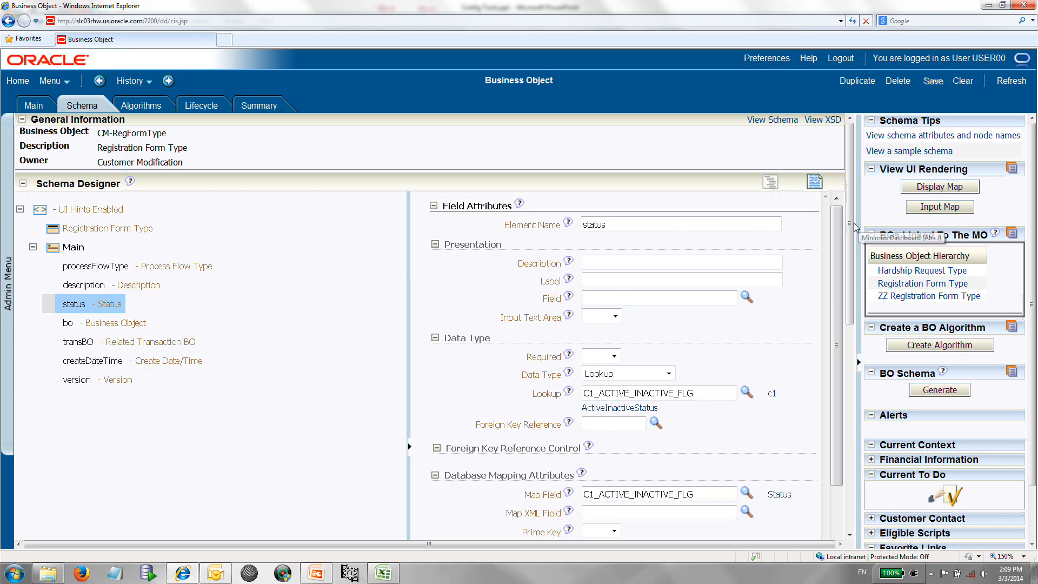
pyautogui.moveTo(848, 225); pyautogui.dragTo(852, 286)
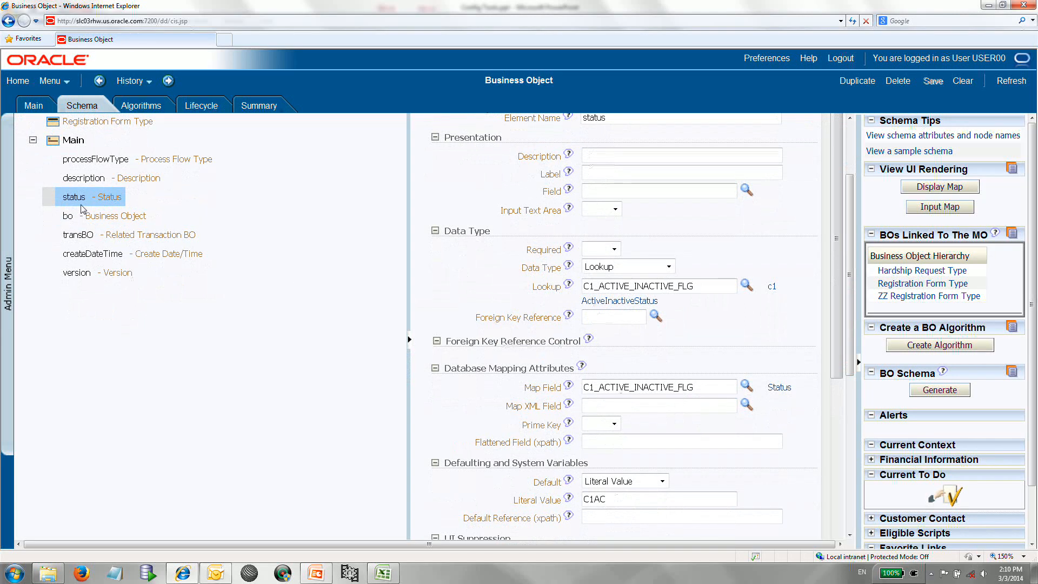
pyautogui.click(67, 218)
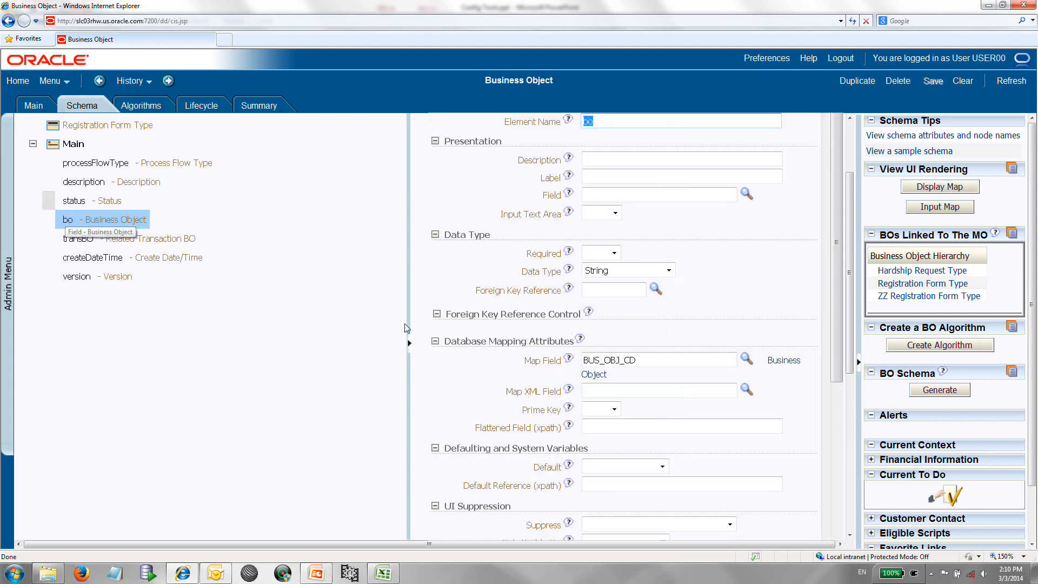
pyautogui.click(658, 292)
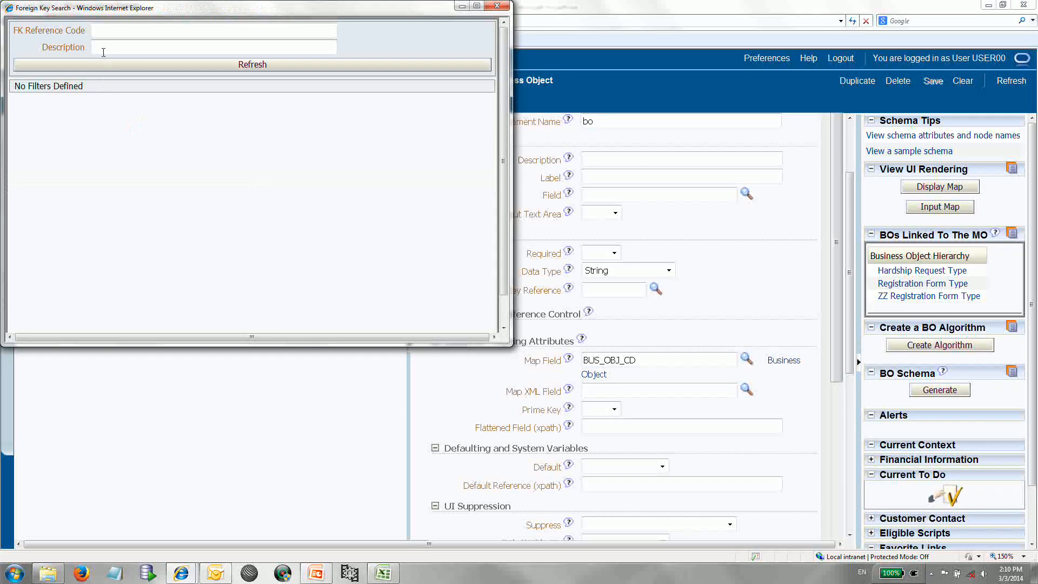
pyautogui.write('business ob')
pyautogui.press('Return')
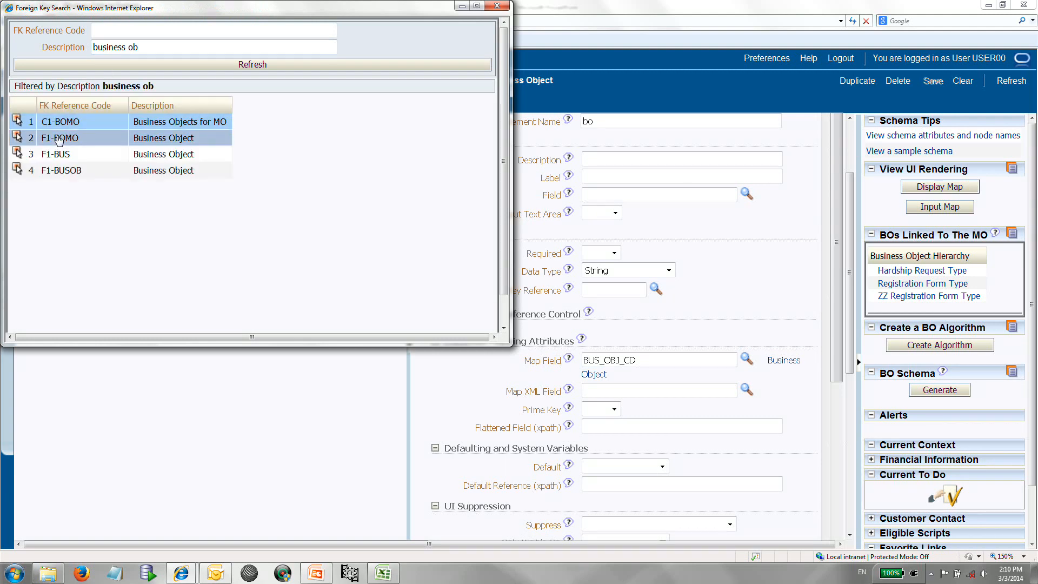
pyautogui.click(19, 172)
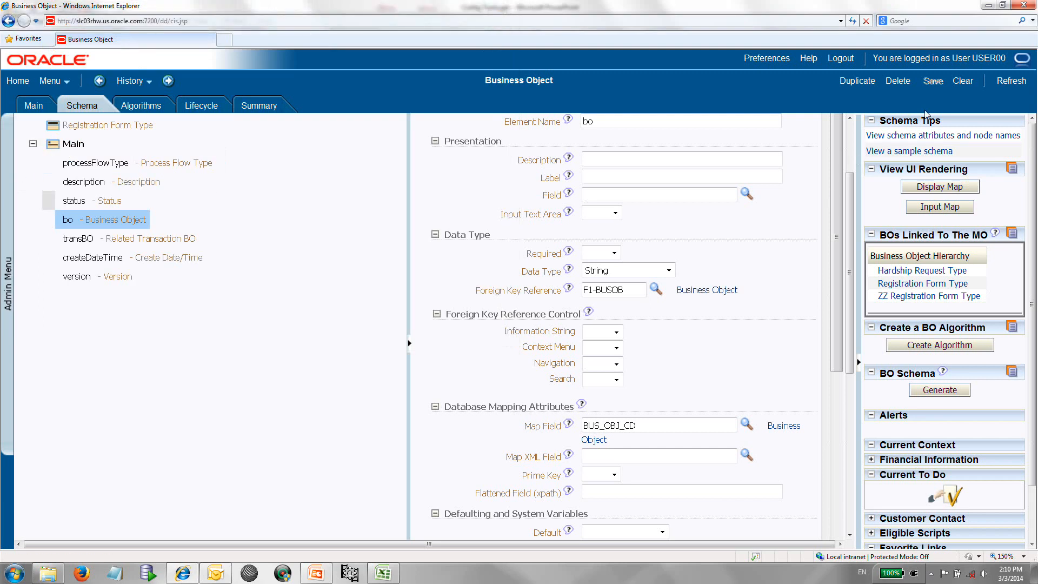
# Save the business object, preview its input map to check the Business Object field, and close the preview.
pyautogui.click(933, 82)
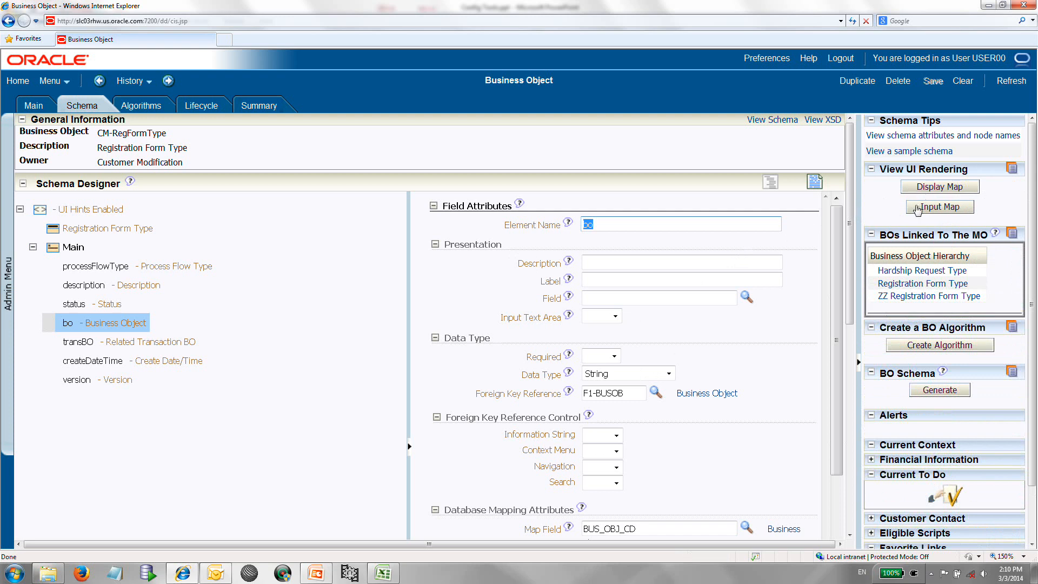
pyautogui.click(917, 209)
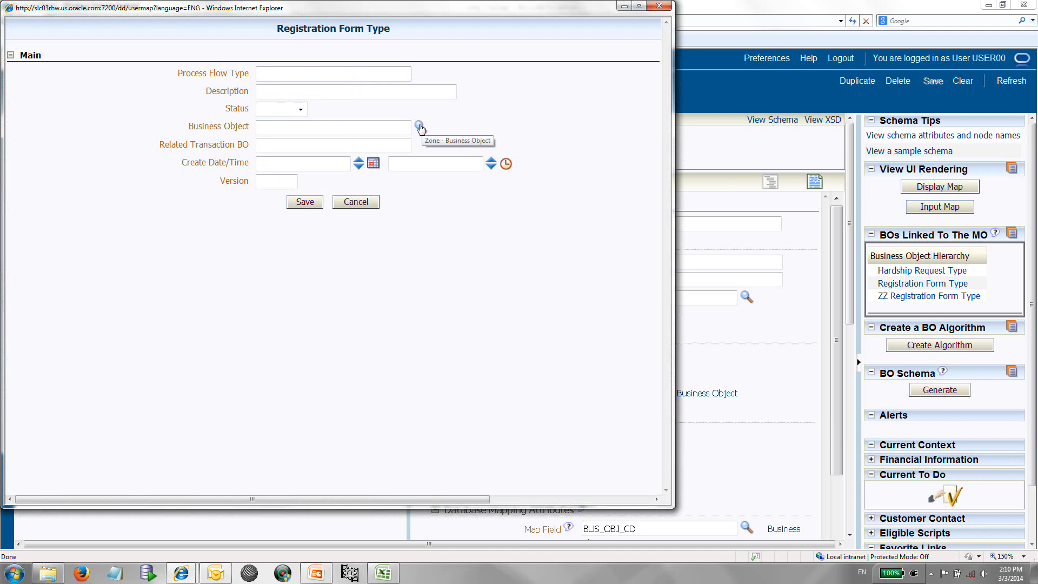
pyautogui.click(659, 6)
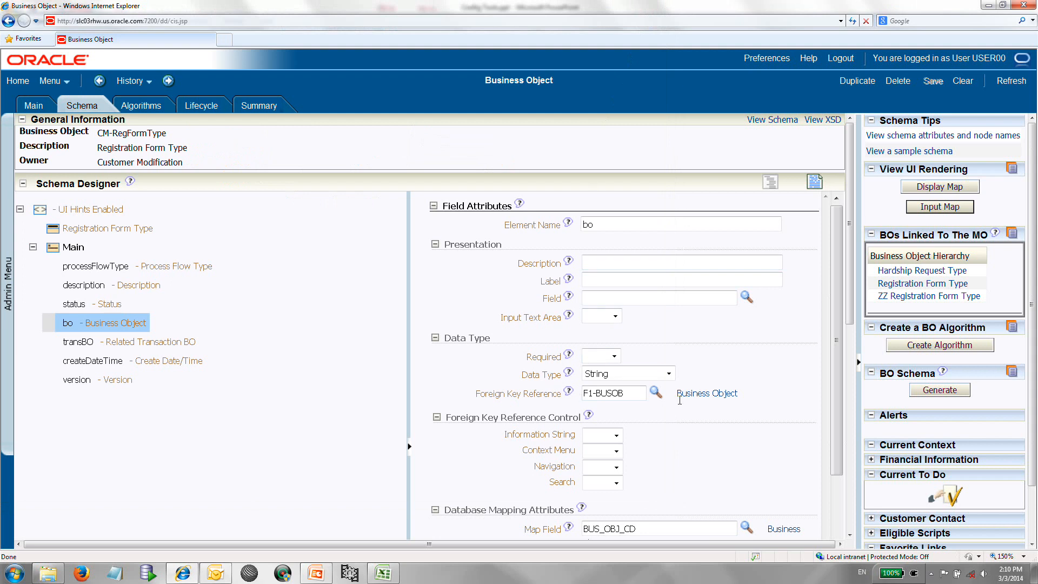
# Review the F1-BUSOB foreign key reference's info program and navigation option, and return to the business object's schema.
pyautogui.click(694, 396)
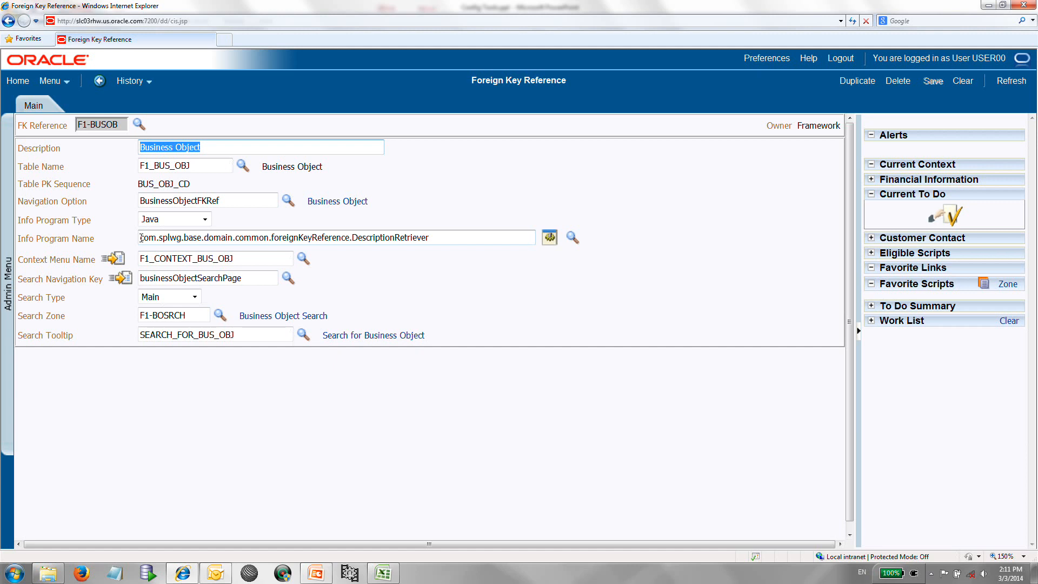
pyautogui.moveTo(141, 237); pyautogui.dragTo(398, 248)
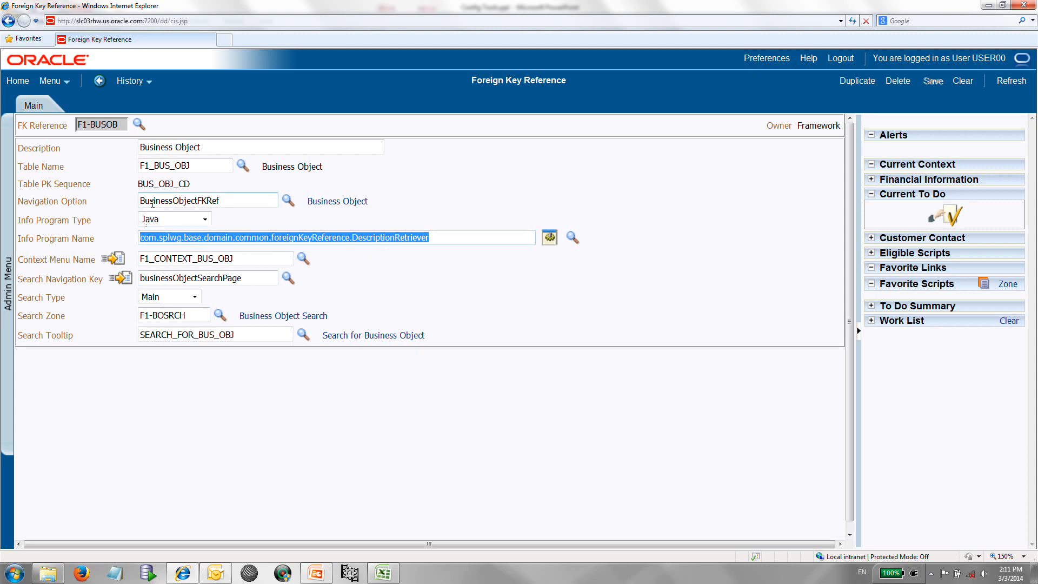
pyautogui.click(224, 201)
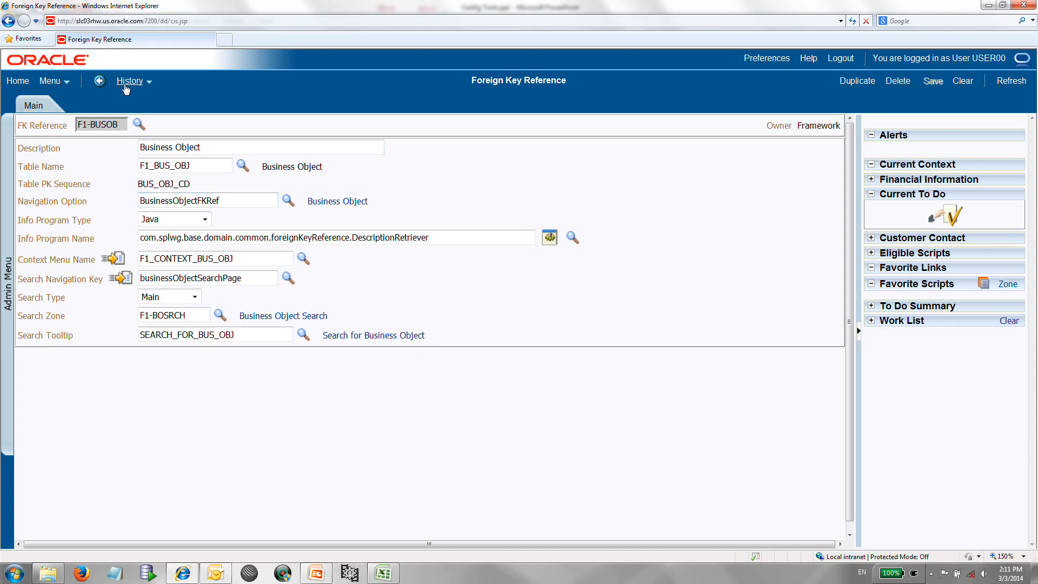
pyautogui.click(126, 82)
pyautogui.click(129, 99)
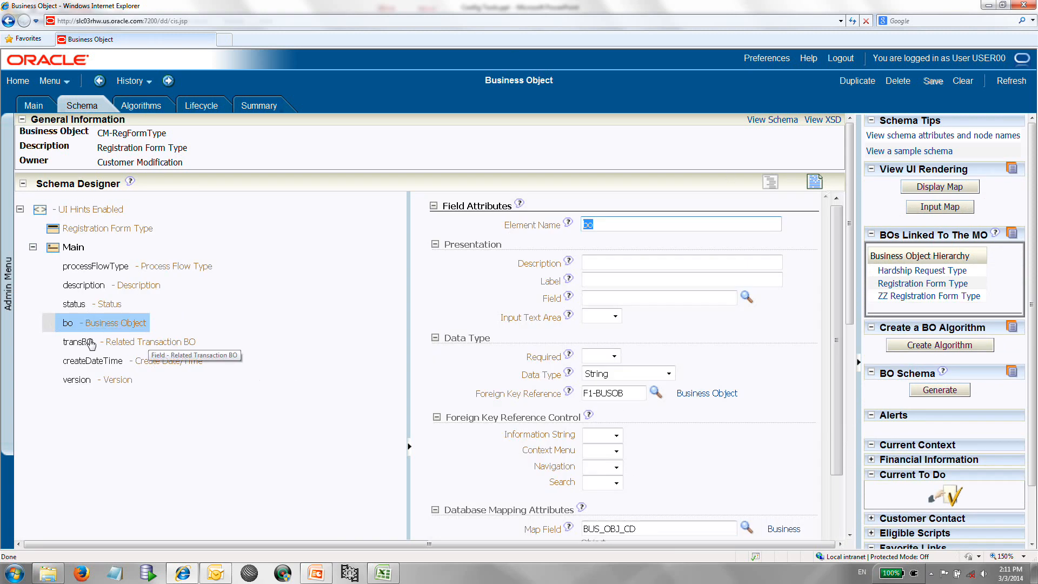
# Copy the foreign key reference F1-BUSOB from the bo element to the transBO element and save the business object.
pyautogui.moveTo(623, 394); pyautogui.dragTo(578, 395)
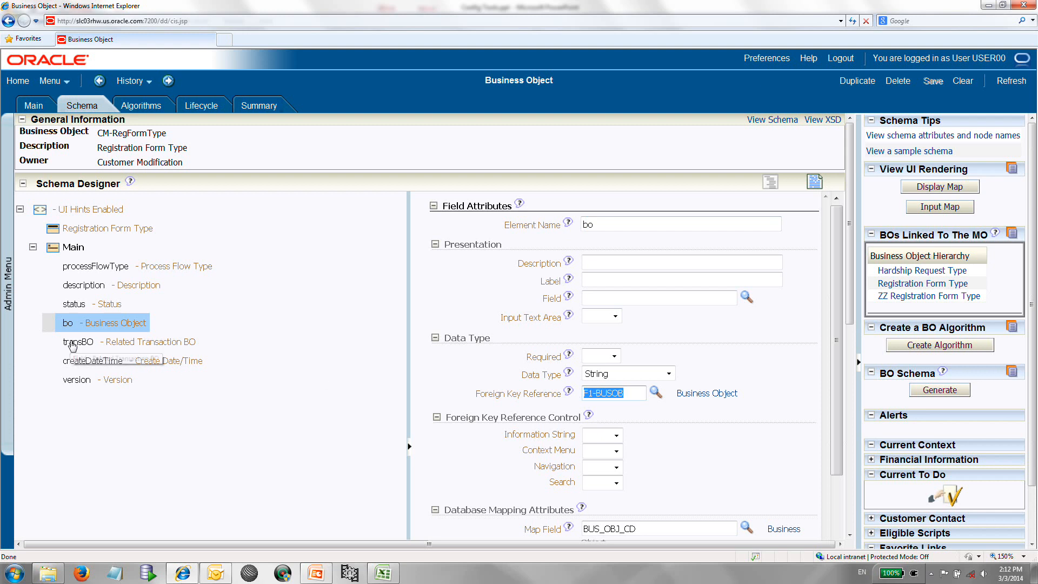
pyautogui.click(72, 344)
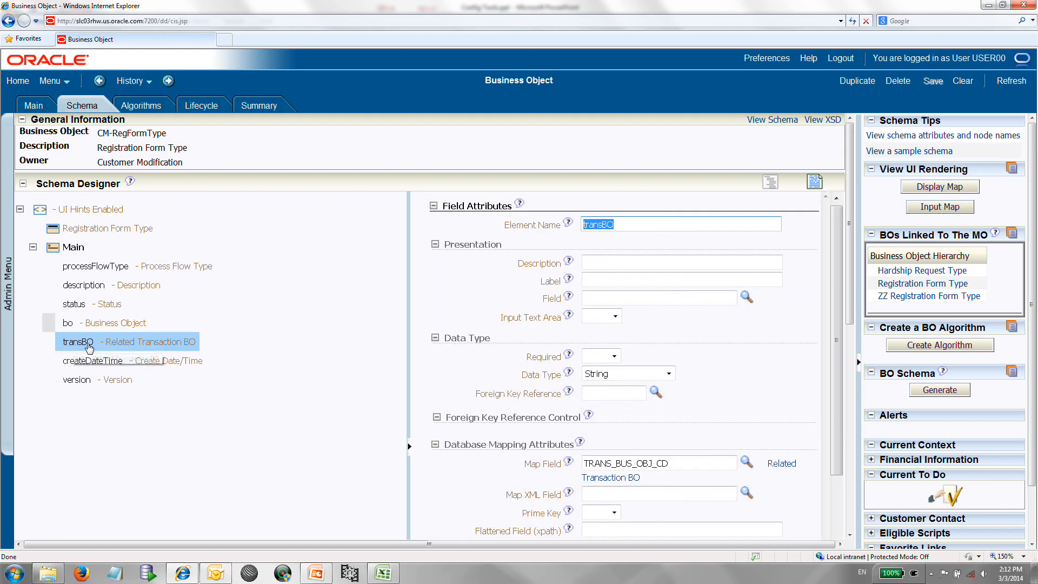
pyautogui.click(610, 395)
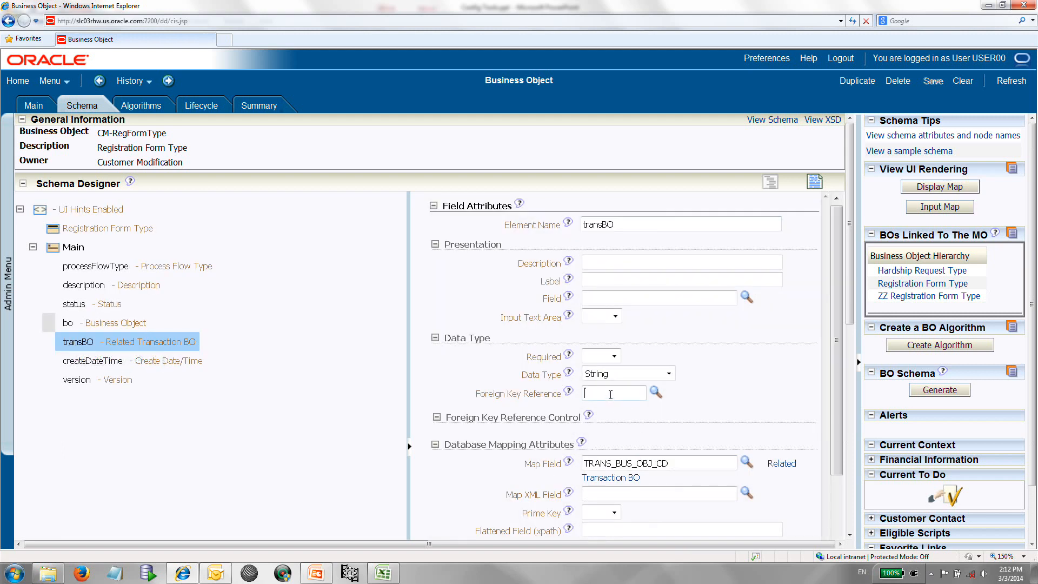
pyautogui.write('F1-BUSOB')
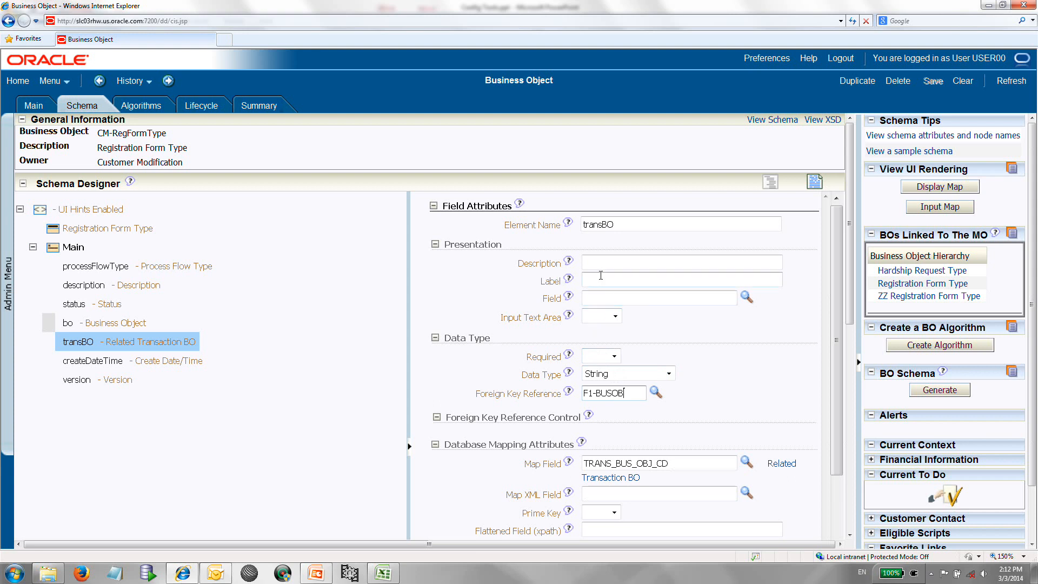
pyautogui.click(602, 264)
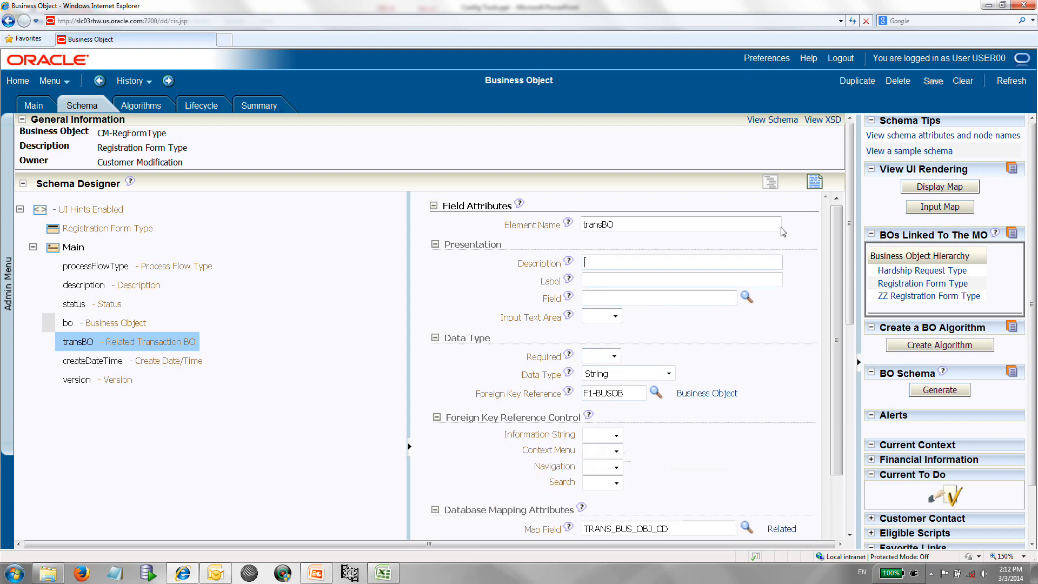
pyautogui.click(932, 82)
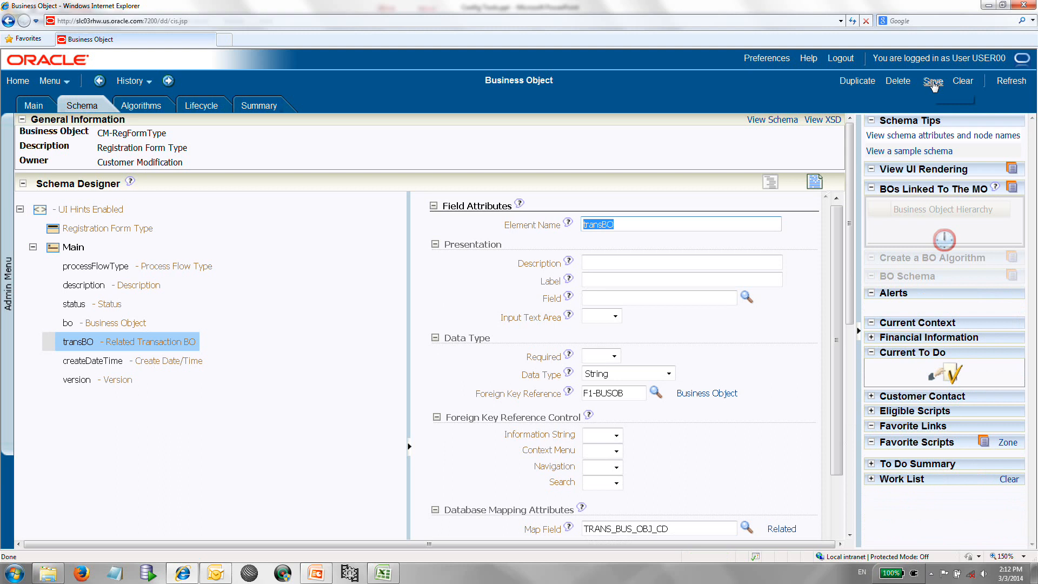
# Set the transBO element's dropdown select type to Service Script.
pyautogui.scroll(-3, 848, 313)
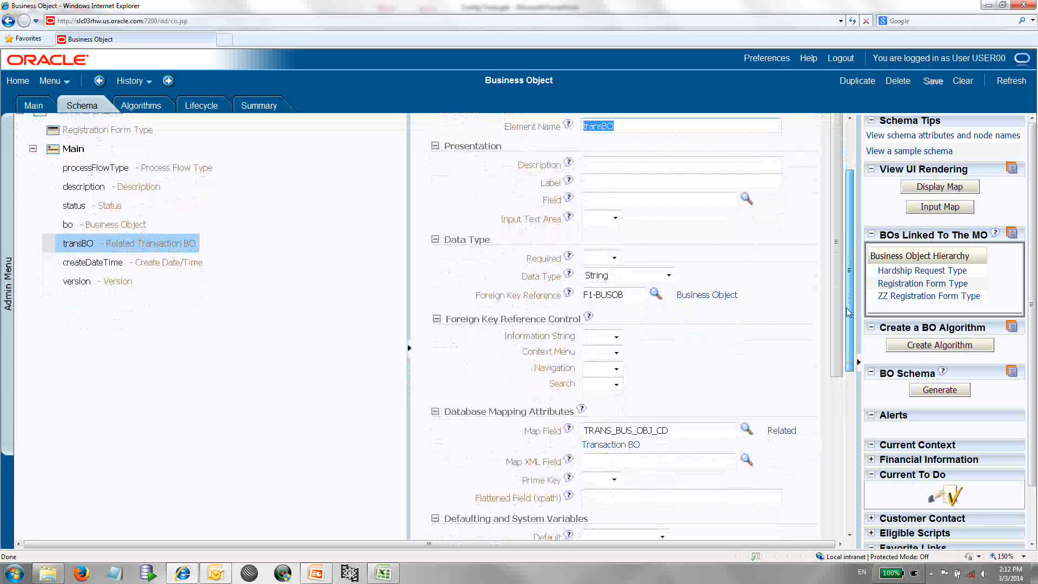
pyautogui.scroll(-3, 847, 312)
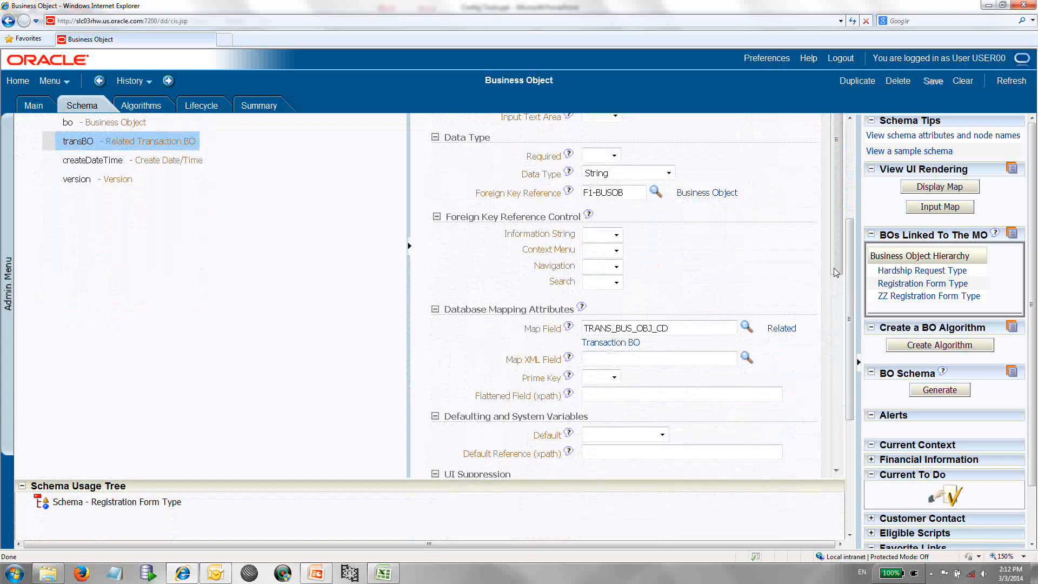
pyautogui.moveTo(835, 272); pyautogui.dragTo(812, 412)
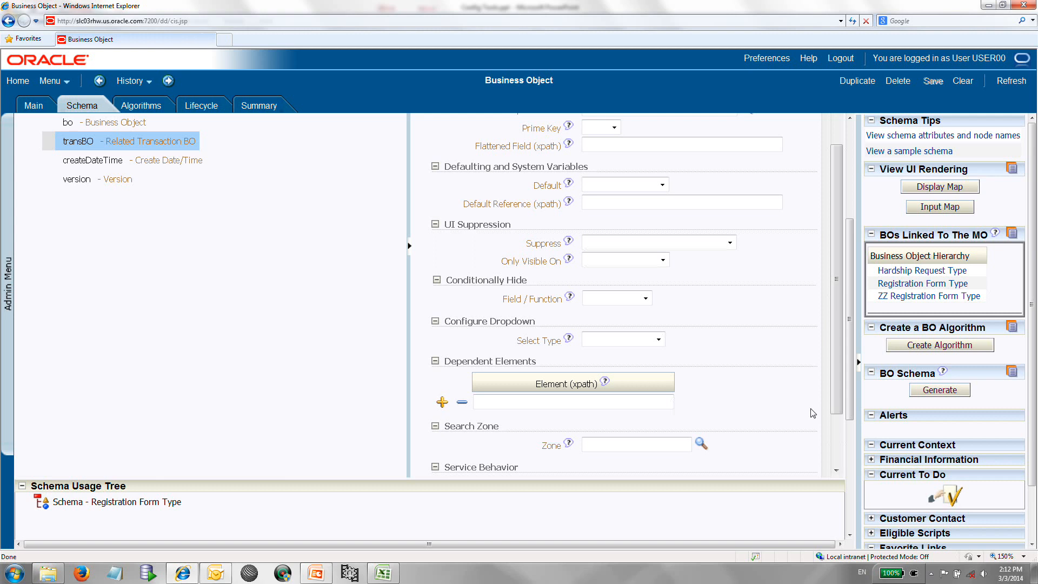
pyautogui.click(658, 340)
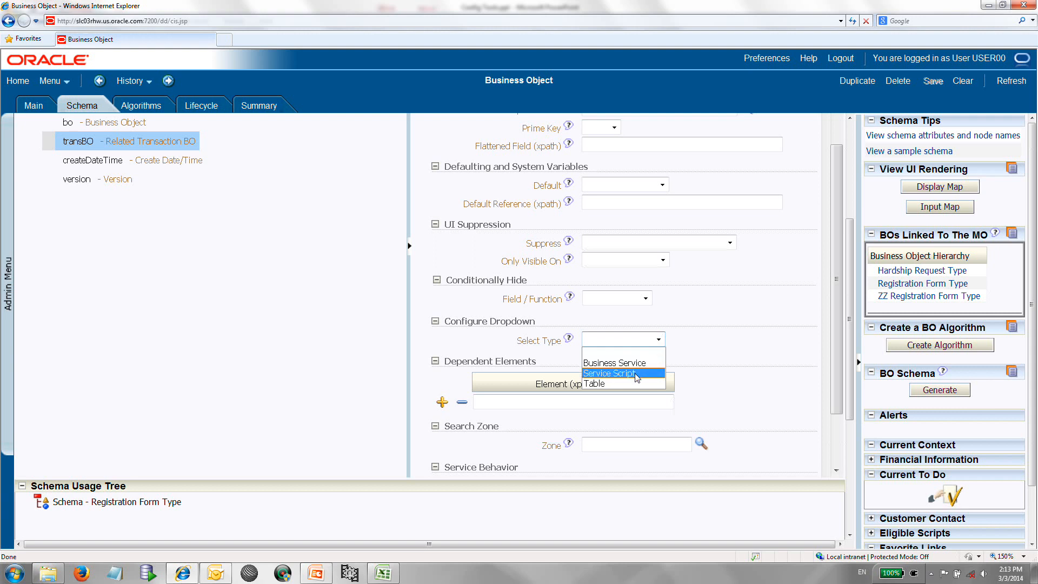
pyautogui.click(612, 374)
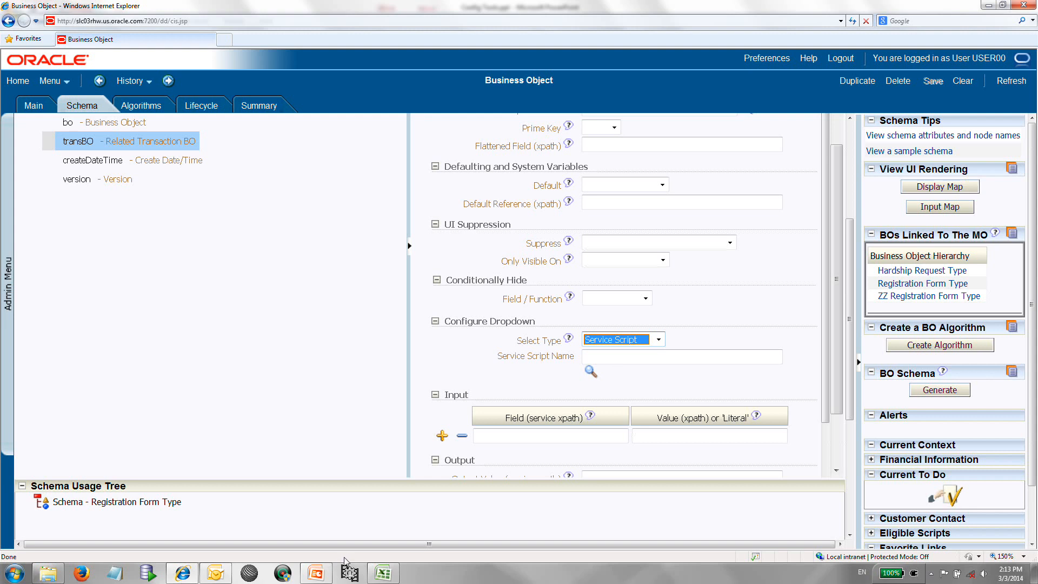
pyautogui.click(490, 440)
# Switch to the PowerPoint presentation and copy the script name F1-RetBOs from the transBO row of slide 2.2.
pyautogui.click(319, 574)
pyautogui.scroll(3, 501, 300)
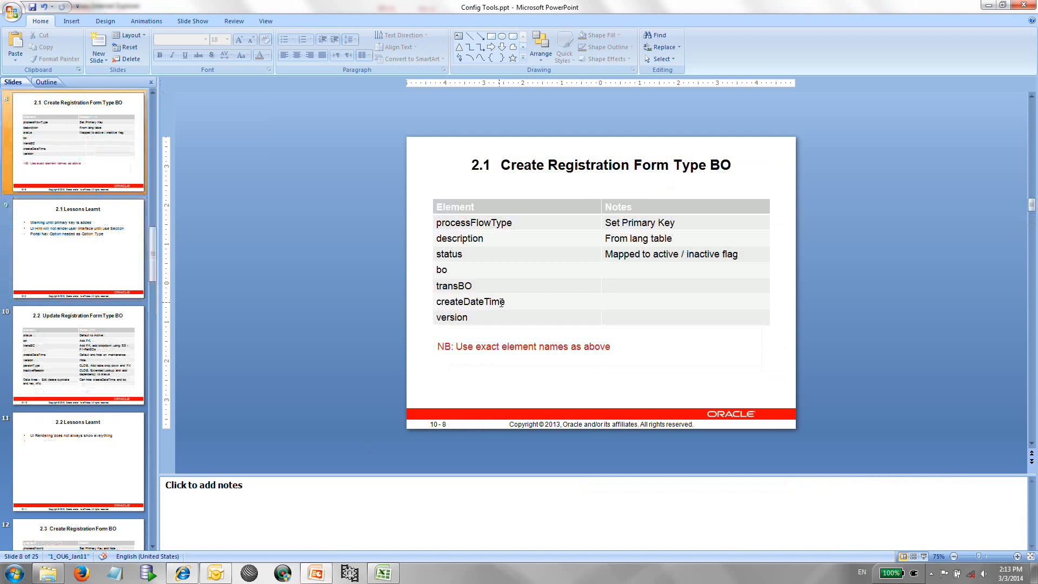
pyautogui.scroll(-2, 500, 301)
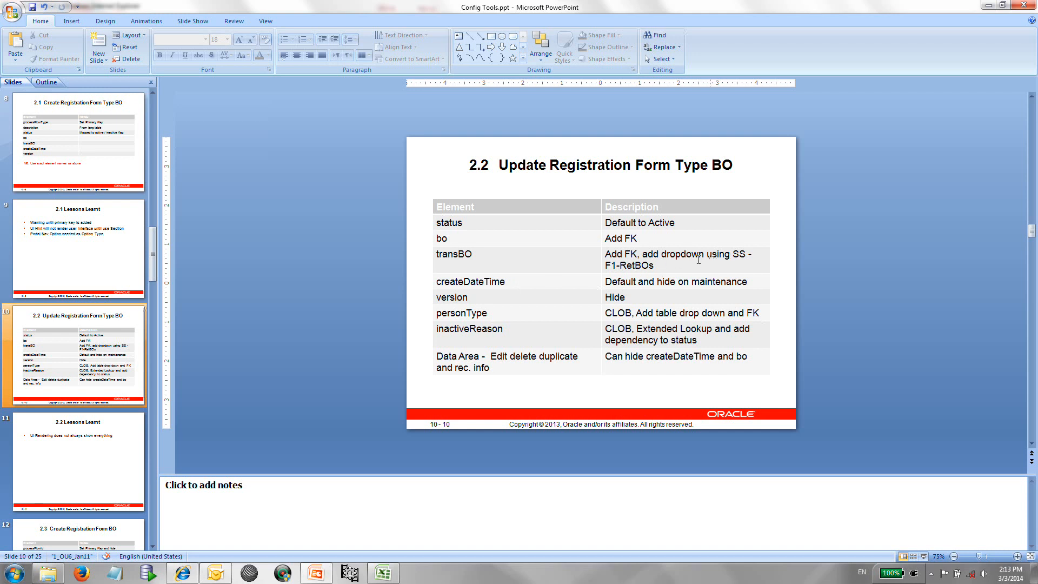
pyautogui.moveTo(654, 267); pyautogui.dragTo(607, 265)
pyautogui.hotkey('ctrl', 'c')
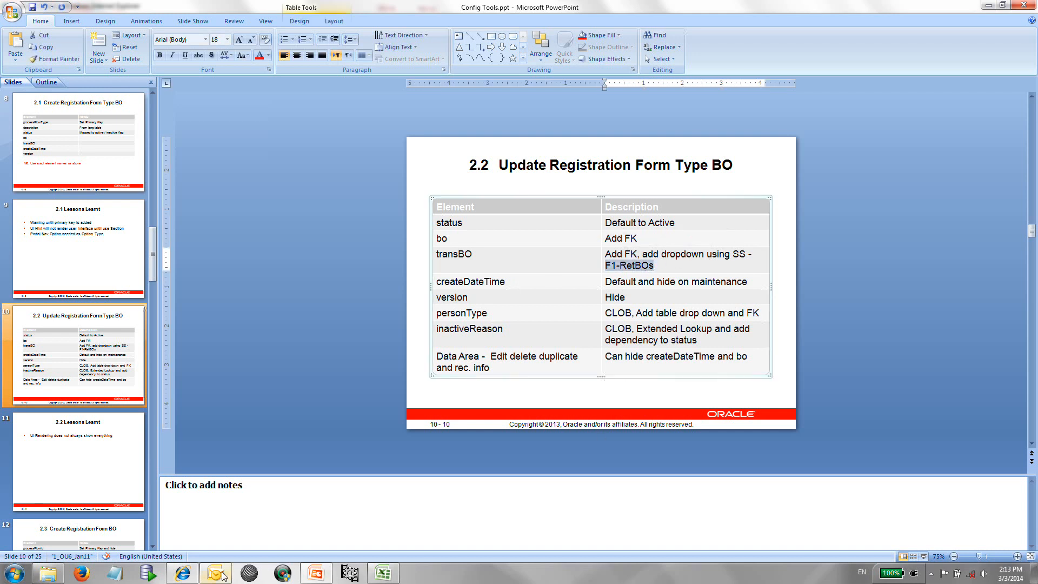
# Return to the browser, enter F1-RetBOs as the transBO dropdown's service script name, and try to save the business object.
pyautogui.click(193, 576)
pyautogui.click(621, 359)
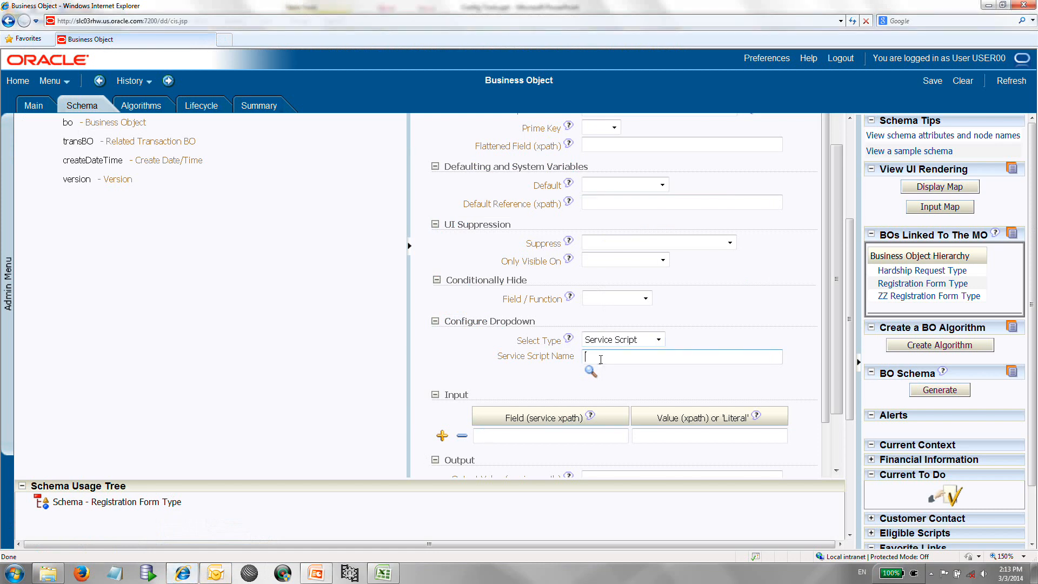
pyautogui.hotkey('ctrl', 'v')
pyautogui.click(932, 81)
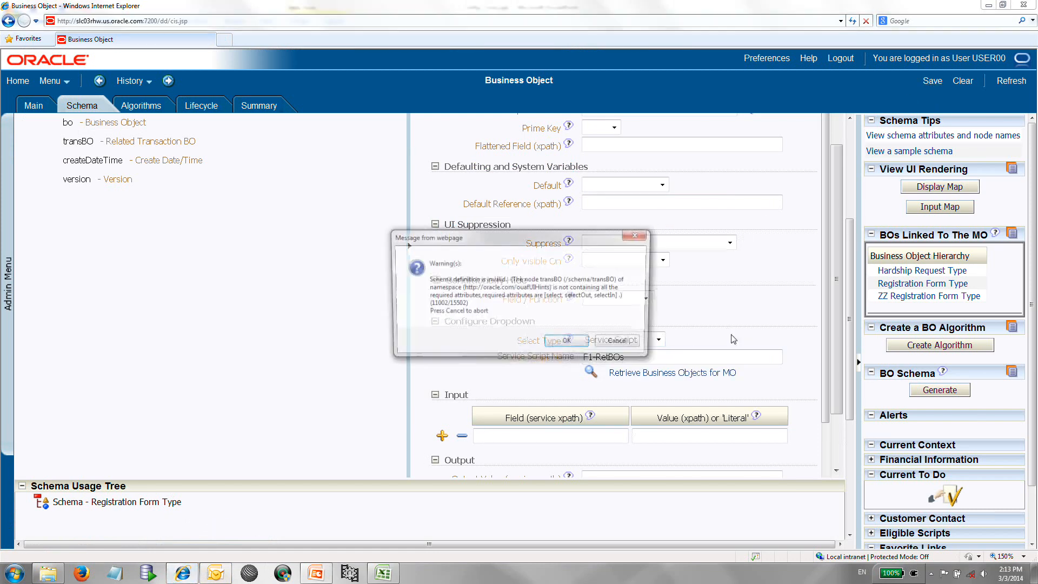
pyautogui.click(614, 345)
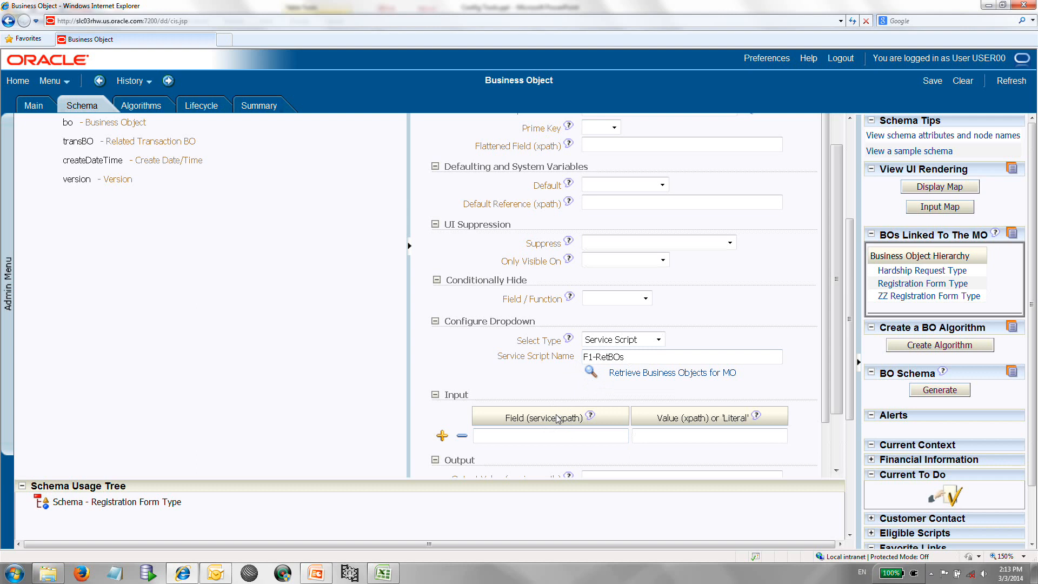
# Open the F1-RetBOs script from the transBO dropdown settings, discarding the unsaved changes, and display the script's schema.
pyautogui.scroll(-3, 556, 419)
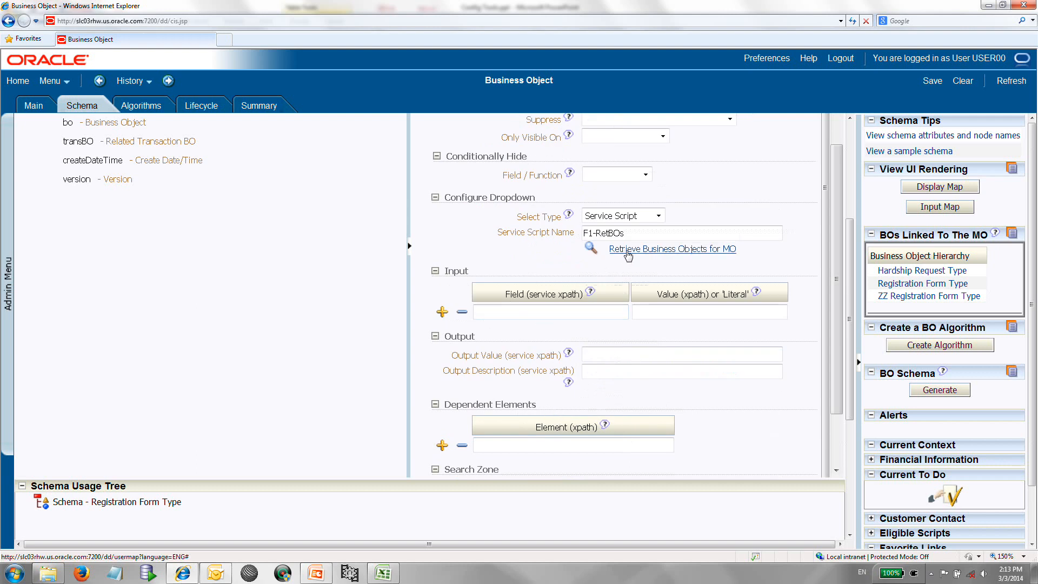
pyautogui.click(627, 254)
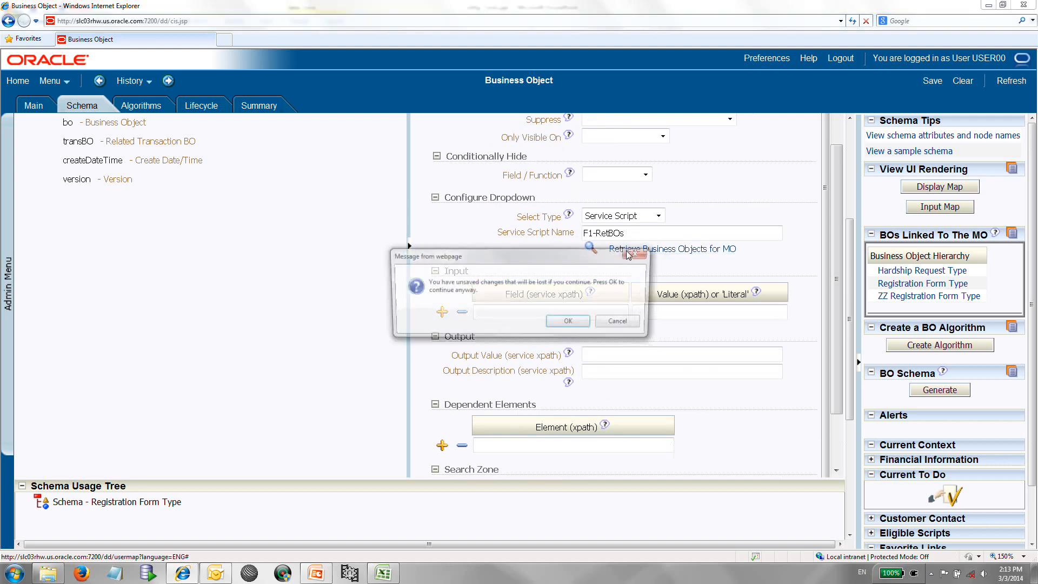
pyautogui.click(569, 322)
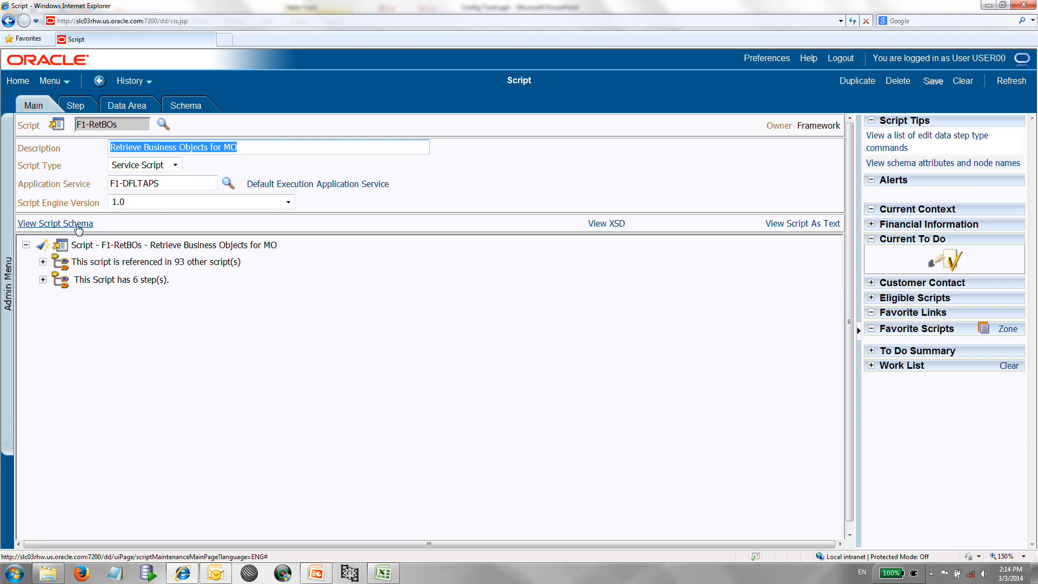
pyautogui.click(78, 225)
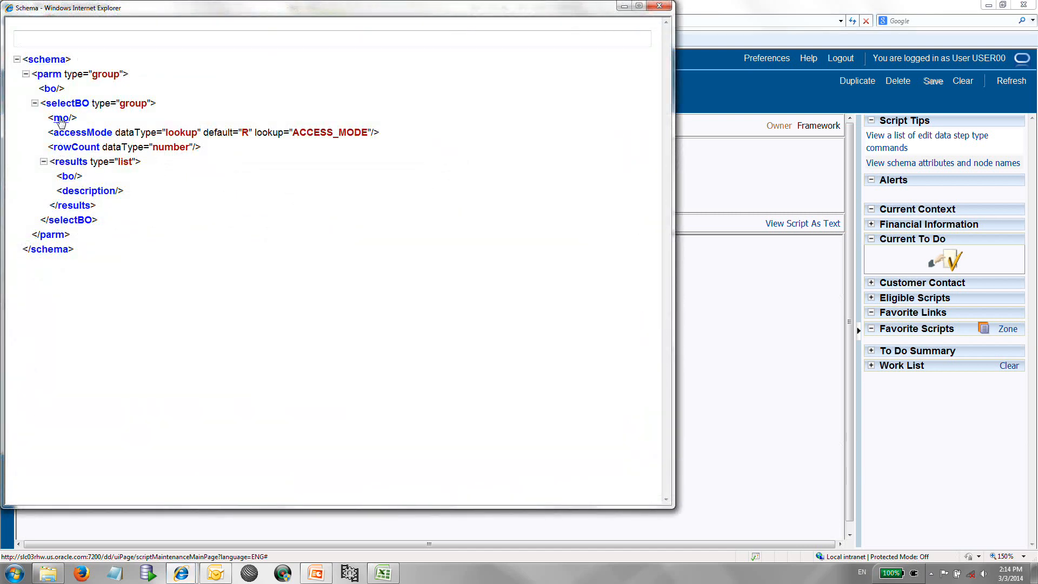
# Show the xpath of the schema's mo element, highlight its selectBO/mo part, and close the schema window.
pyautogui.click(61, 119)
pyautogui.click(77, 40)
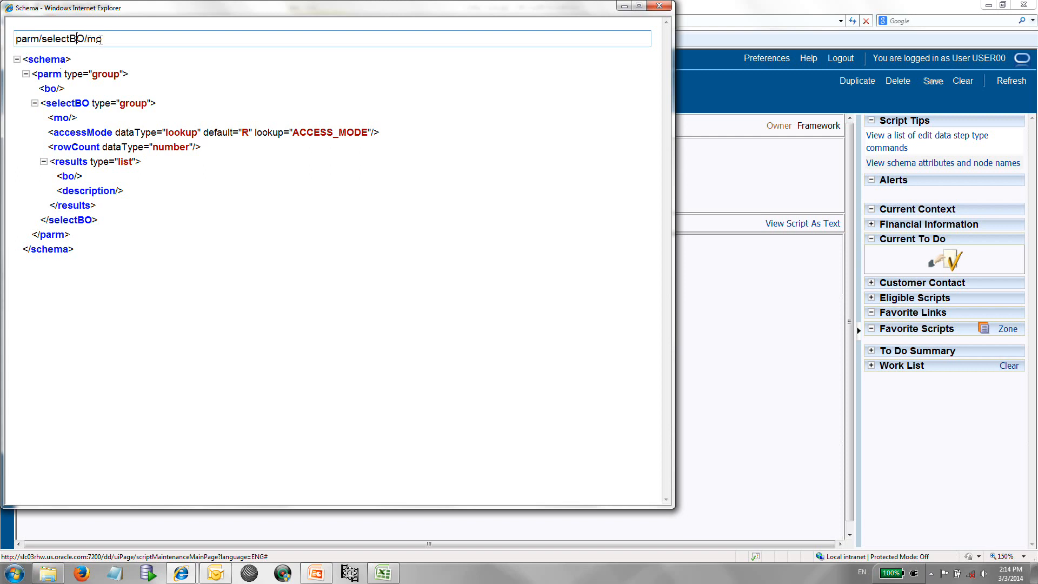
pyautogui.moveTo(102, 39); pyautogui.dragTo(42, 38)
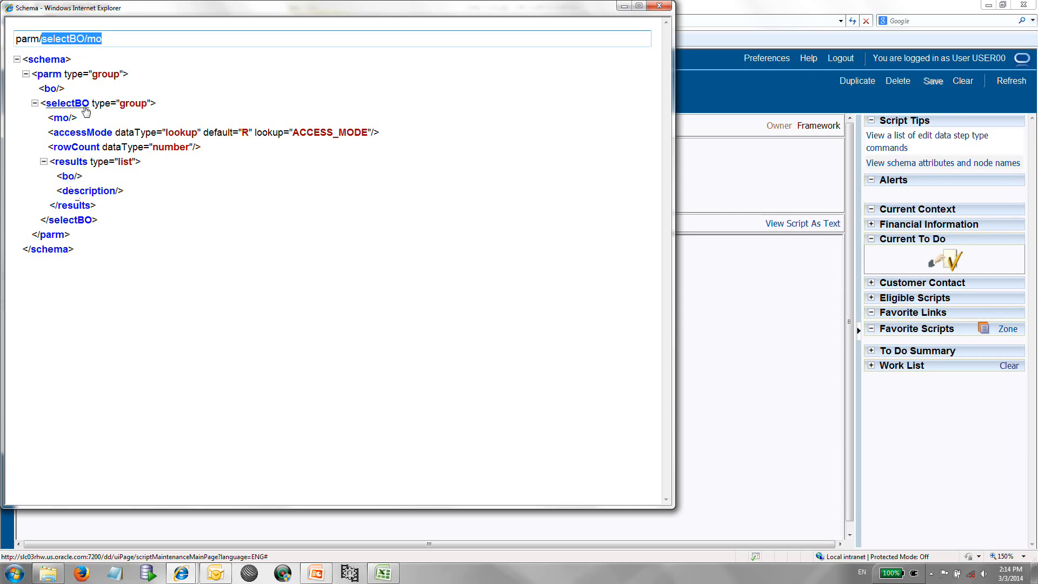
pyautogui.click(106, 41)
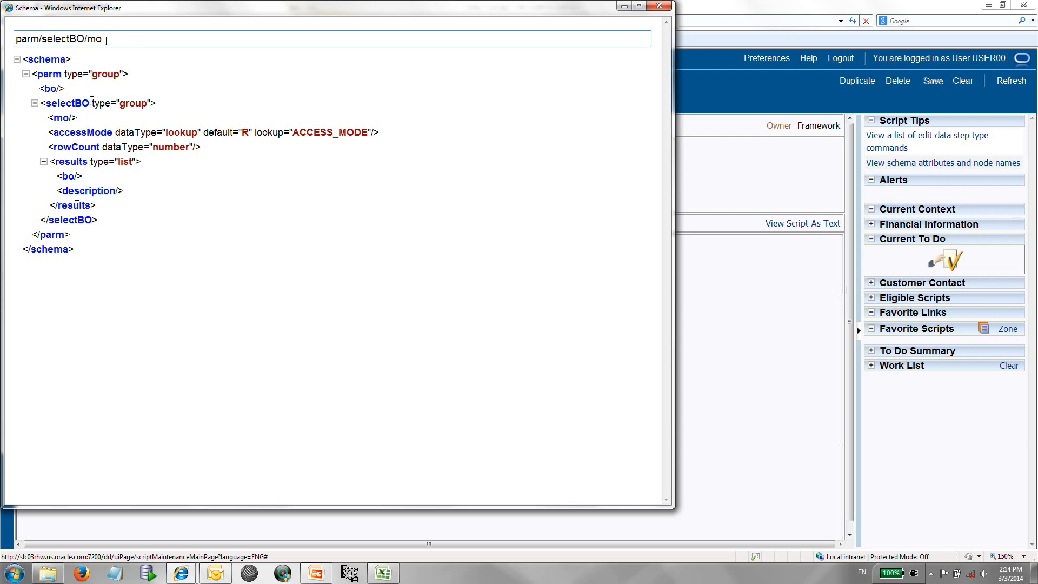
pyautogui.doubleClick(94, 41)
pyautogui.doubleClick(64, 42)
pyautogui.moveTo(97, 40); pyautogui.dragTo(61, 43)
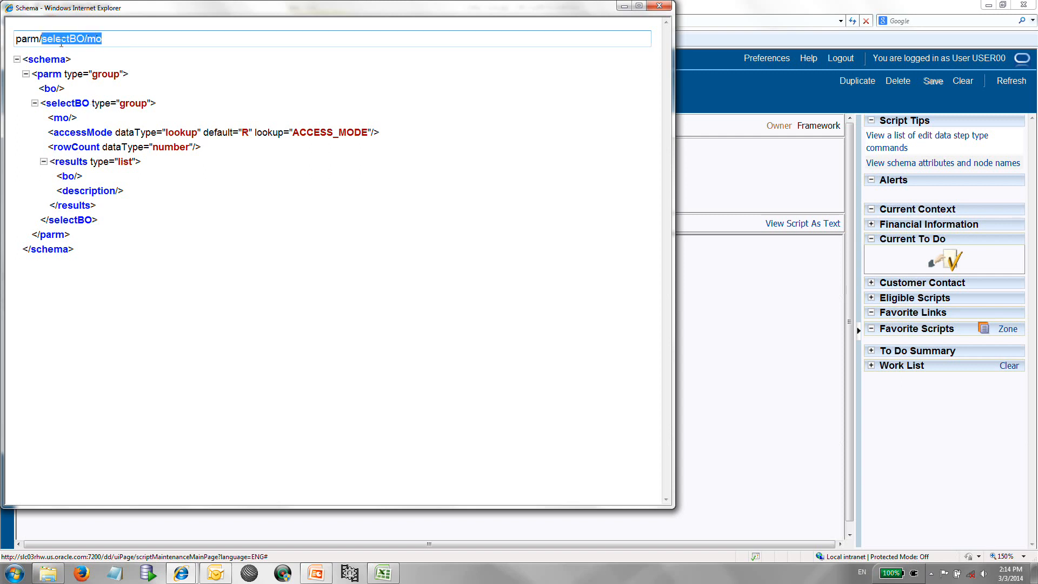
pyautogui.click(658, 8)
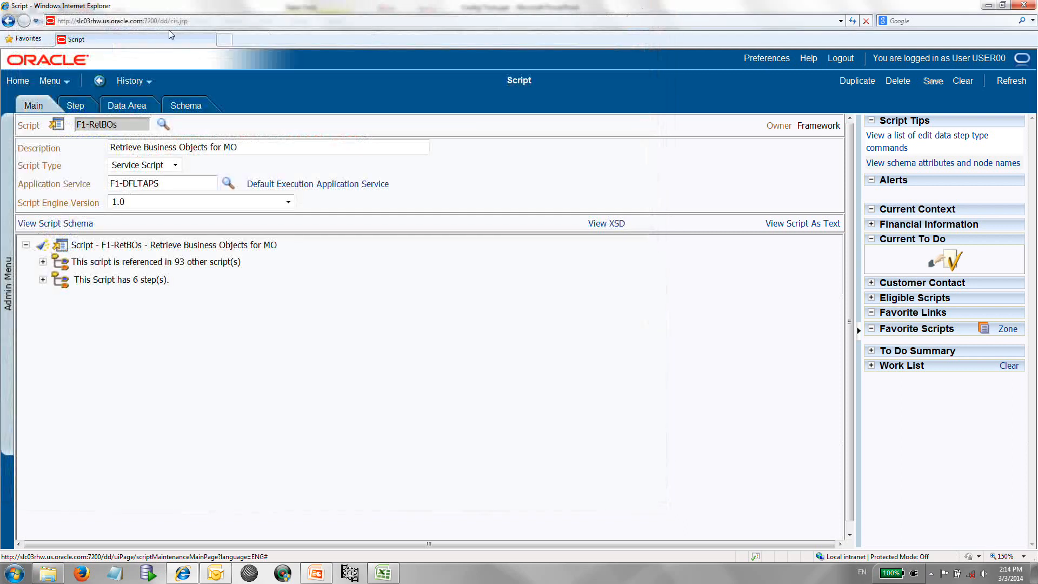
# Copy the application's address and open it in a second browser tab.
pyautogui.click(127, 21)
pyautogui.hotkey('ctrl', 'c')
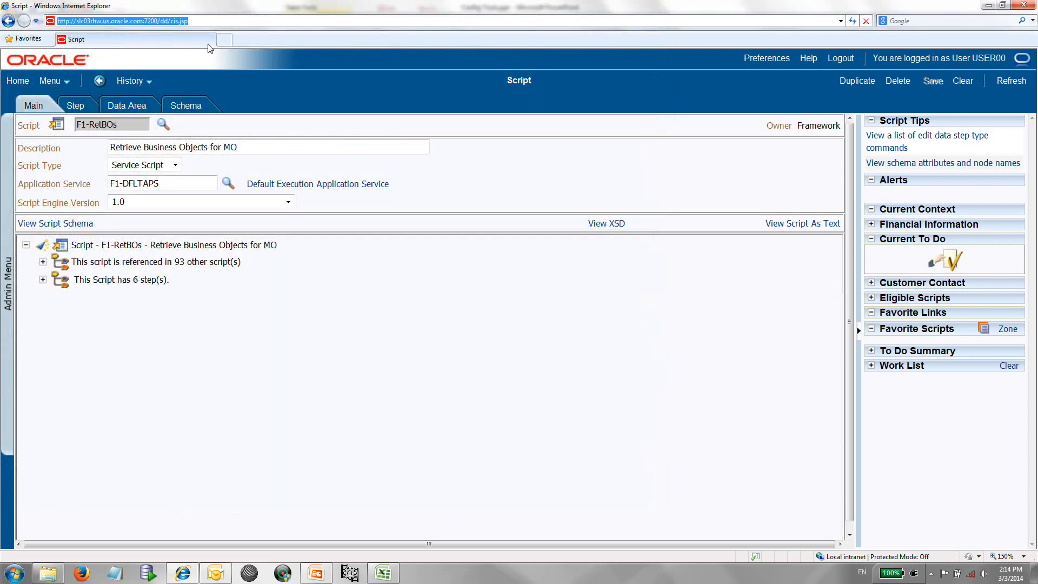
pyautogui.click(224, 40)
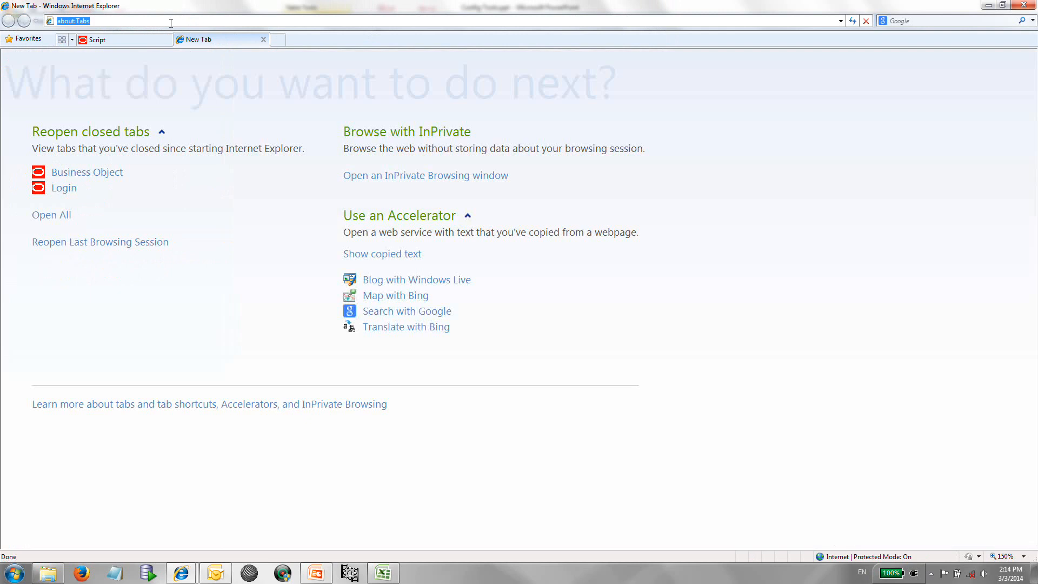
pyautogui.hotkey('ctrl', 'v')
pyautogui.press('Return')
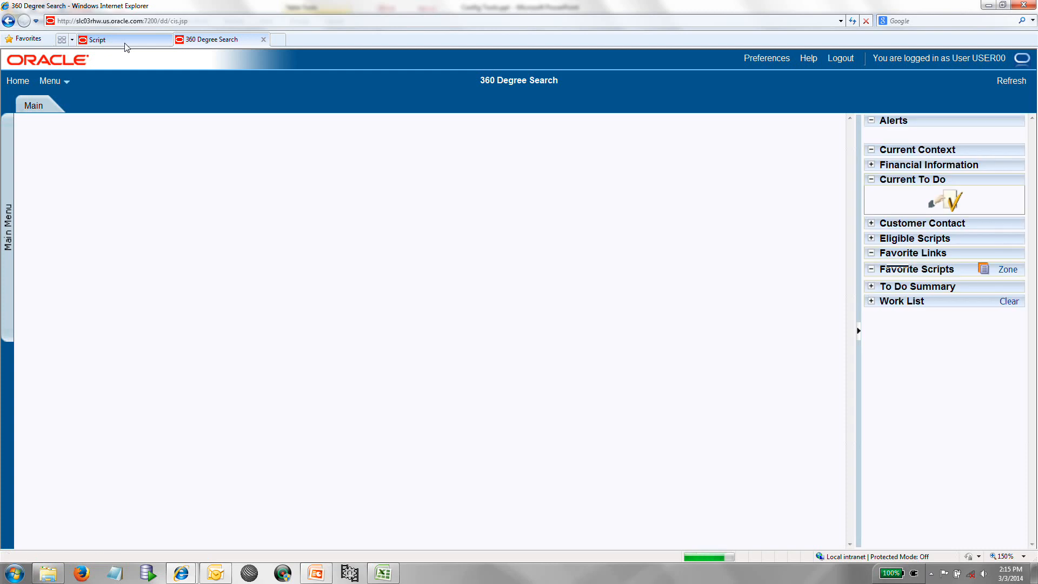
# Go back from the script to the previously viewed business object in the original browser tab.
pyautogui.click(124, 42)
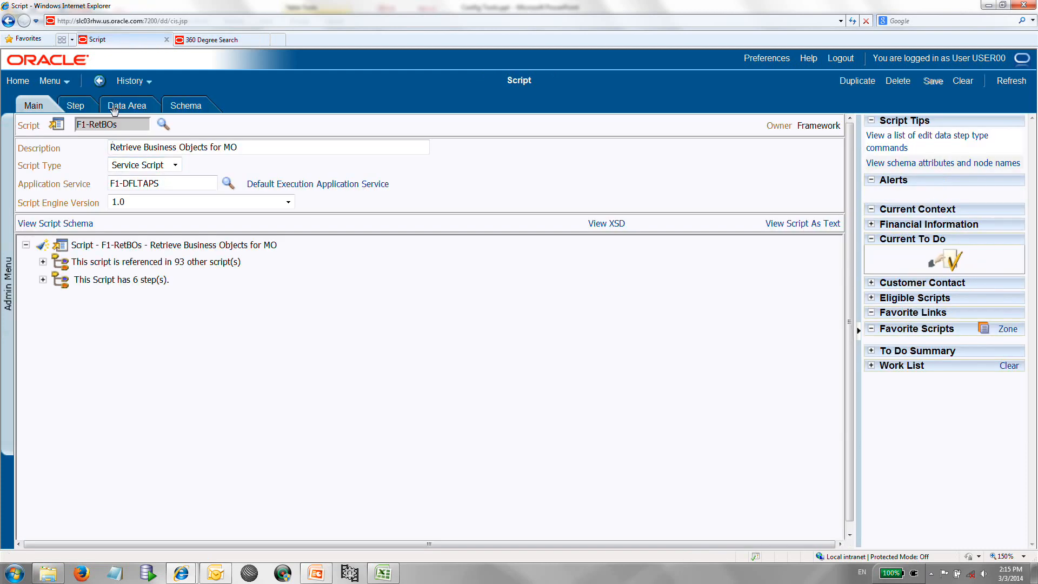
pyautogui.click(128, 87)
pyautogui.click(131, 99)
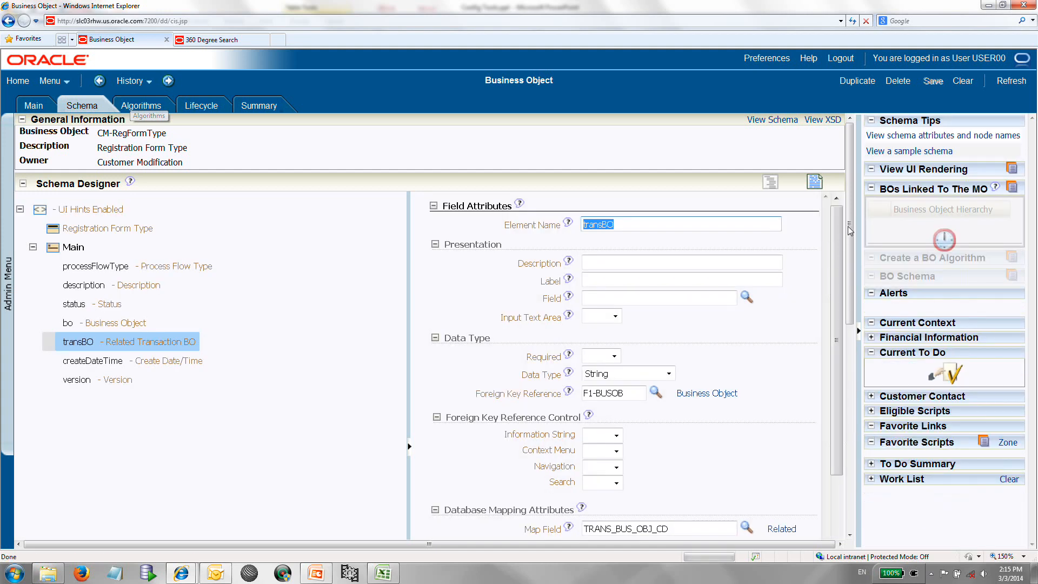
# Set the transBO element's dropdown select type to Service Script again.
pyautogui.scroll(-5, 849, 230)
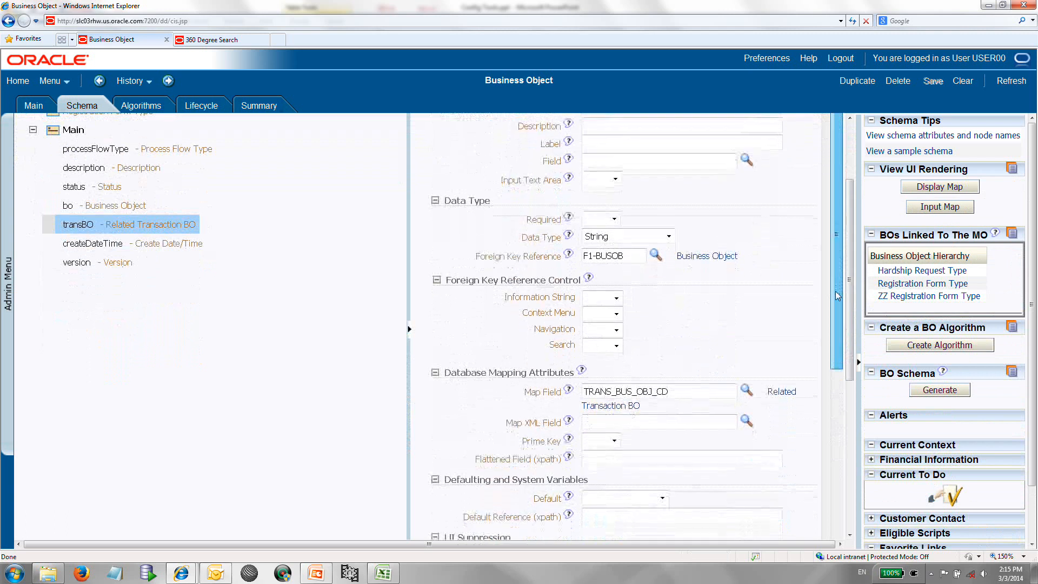
pyautogui.moveTo(837, 296); pyautogui.dragTo(823, 347)
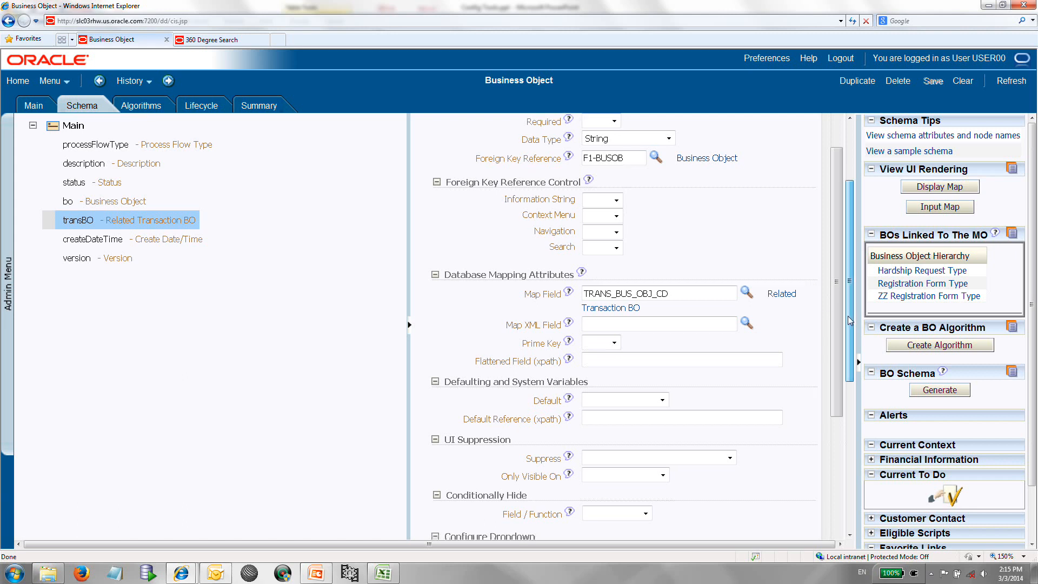
pyautogui.moveTo(836, 347); pyautogui.dragTo(822, 381)
pyautogui.click(658, 368)
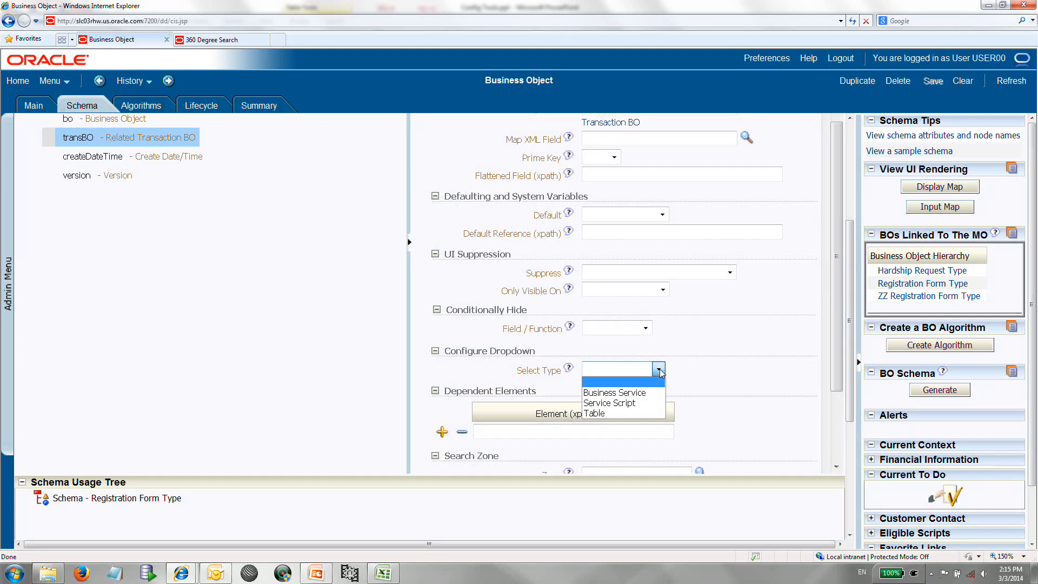
pyautogui.click(648, 403)
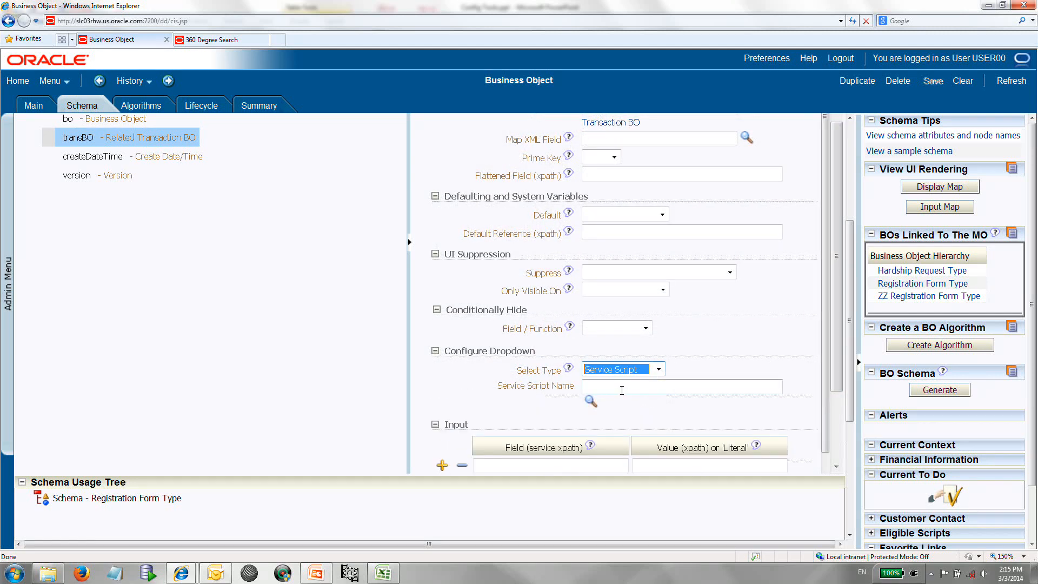
# Copy F1-RetBOs from the transBO row of the PowerPoint slide and enter it as the dropdown's service script name in the browser.
pyautogui.click(621, 388)
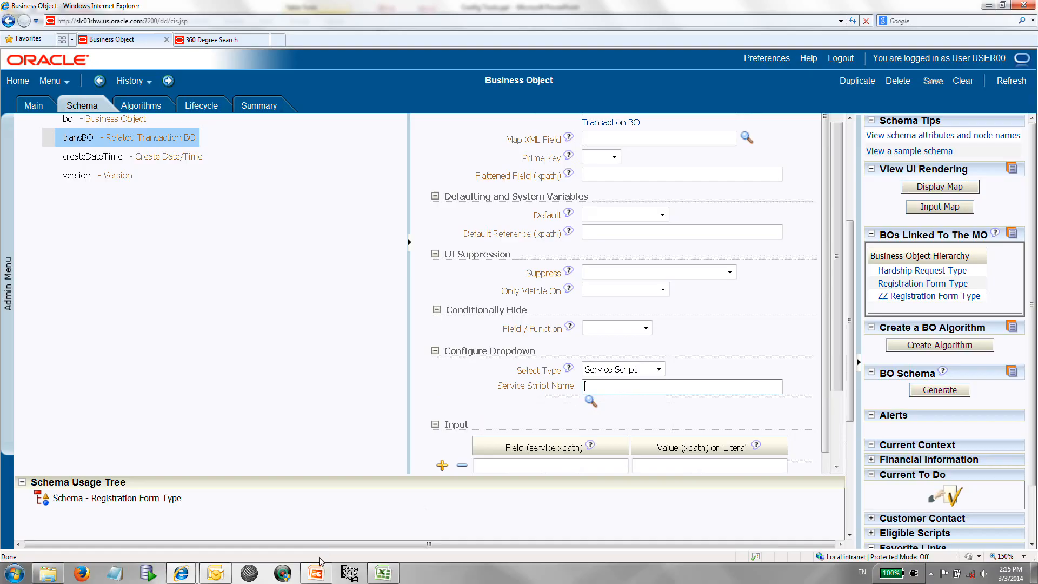
pyautogui.click(319, 571)
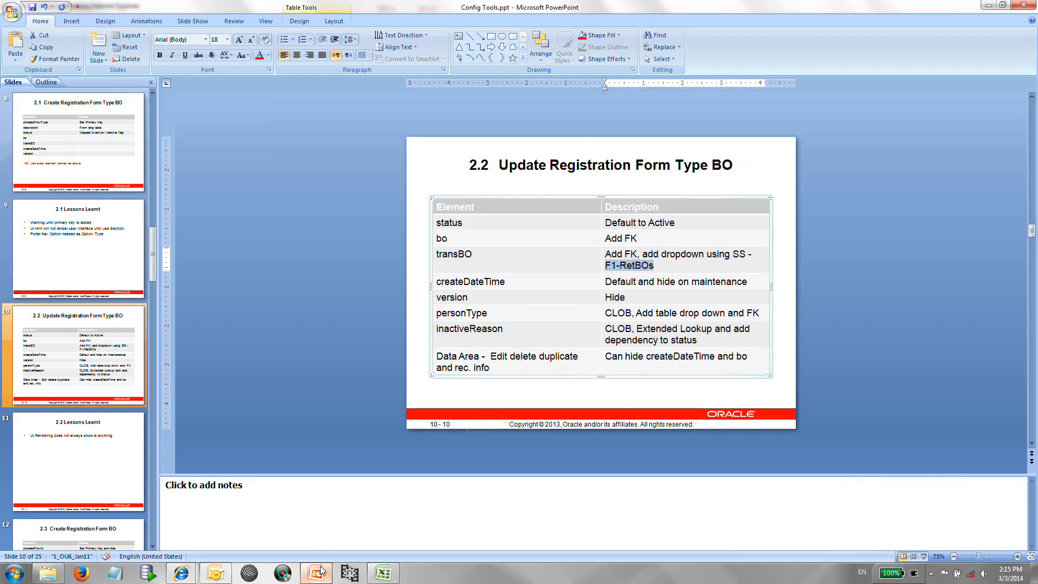
pyautogui.click(660, 266)
pyautogui.moveTo(660, 266); pyautogui.dragTo(607, 265)
pyautogui.hotkey('ctrl', 'c')
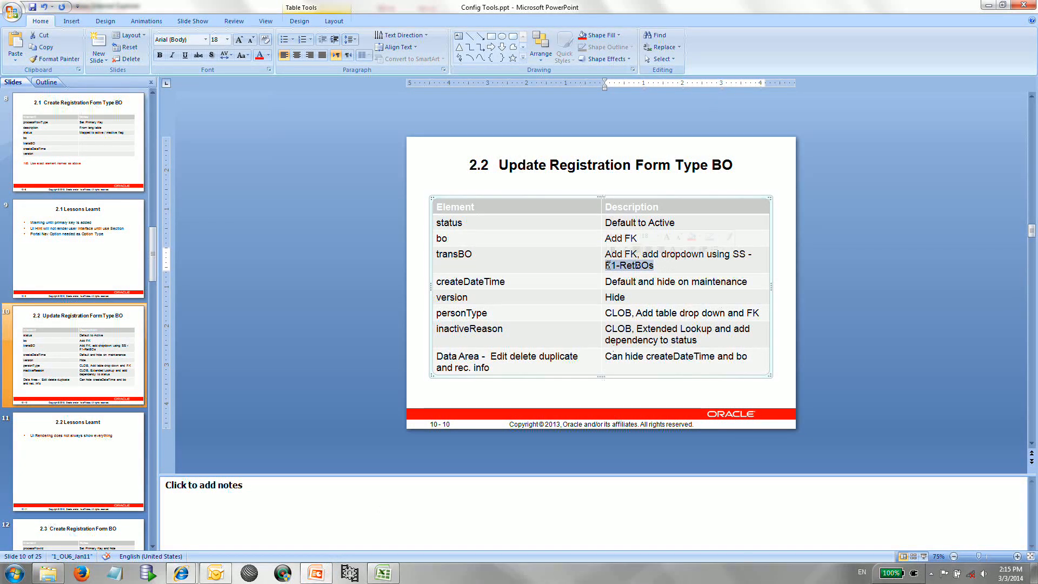
pyautogui.moveTo(182, 572)
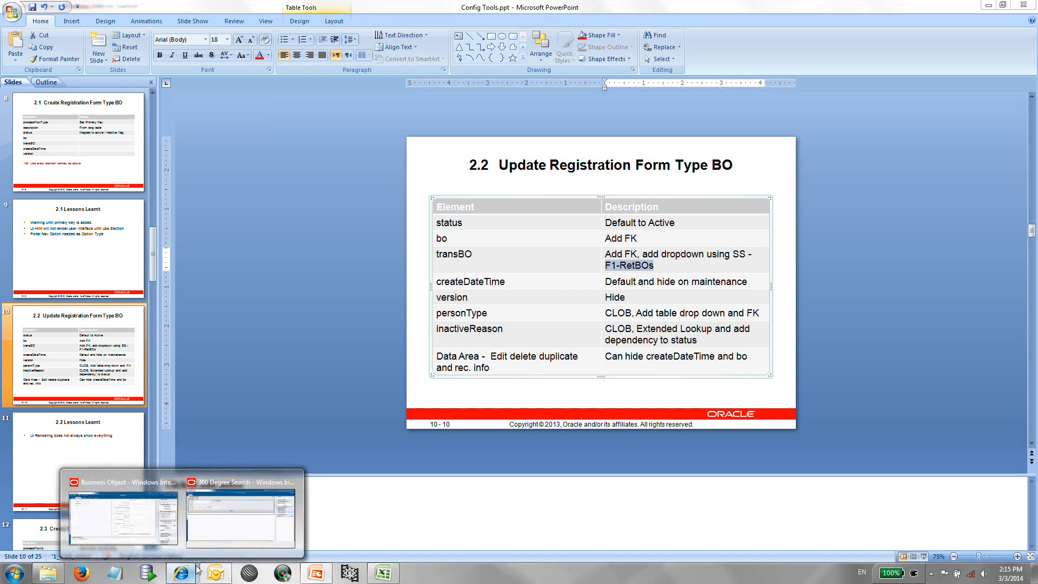
pyautogui.click(162, 518)
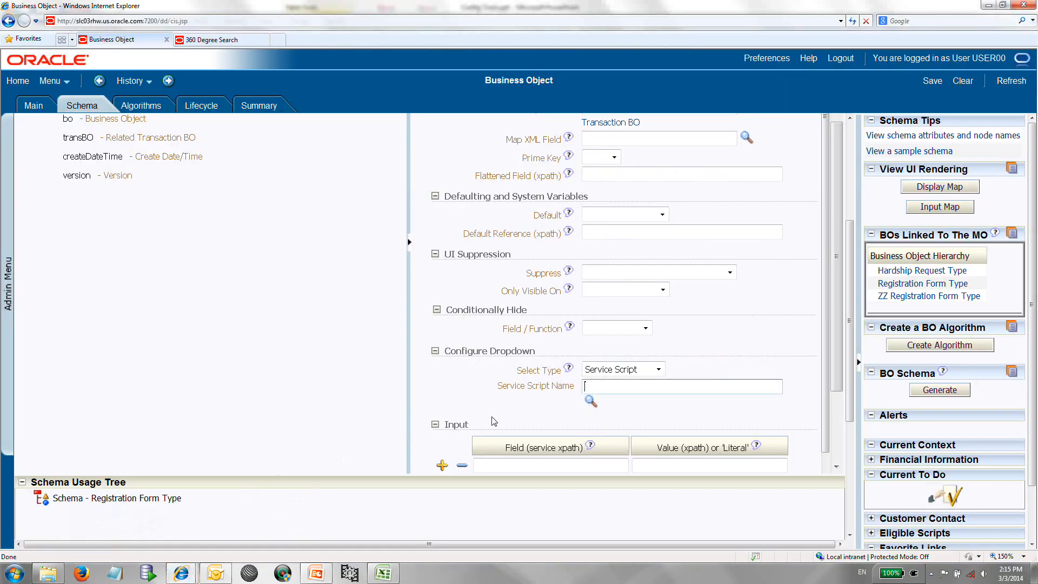
pyautogui.hotkey('ctrl', 'v')
# In the second browser tab, search the scripts for F1-RetBOs and open it.
pyautogui.click(215, 41)
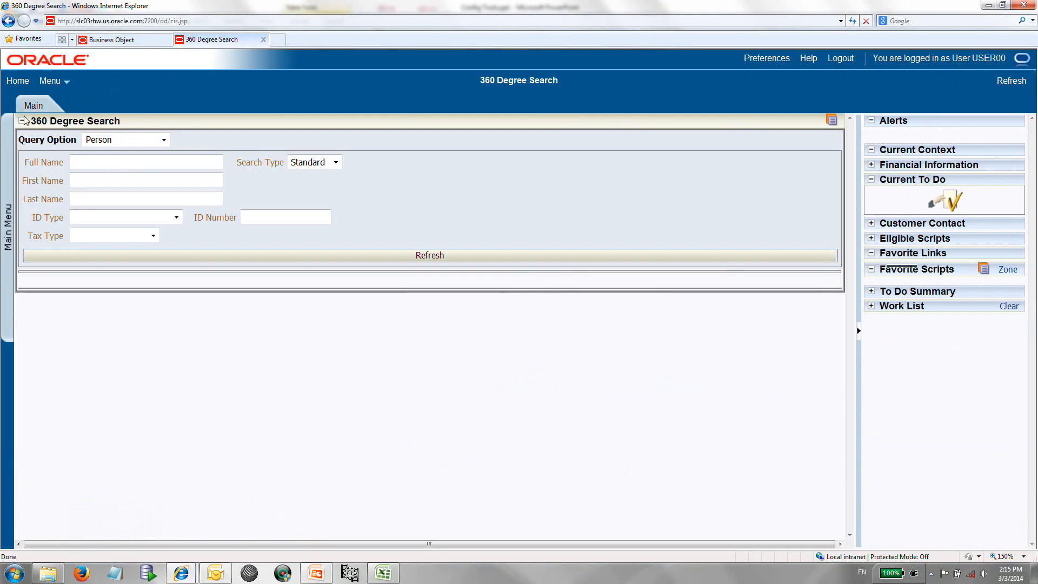
pyautogui.click(57, 87)
pyautogui.click(59, 98)
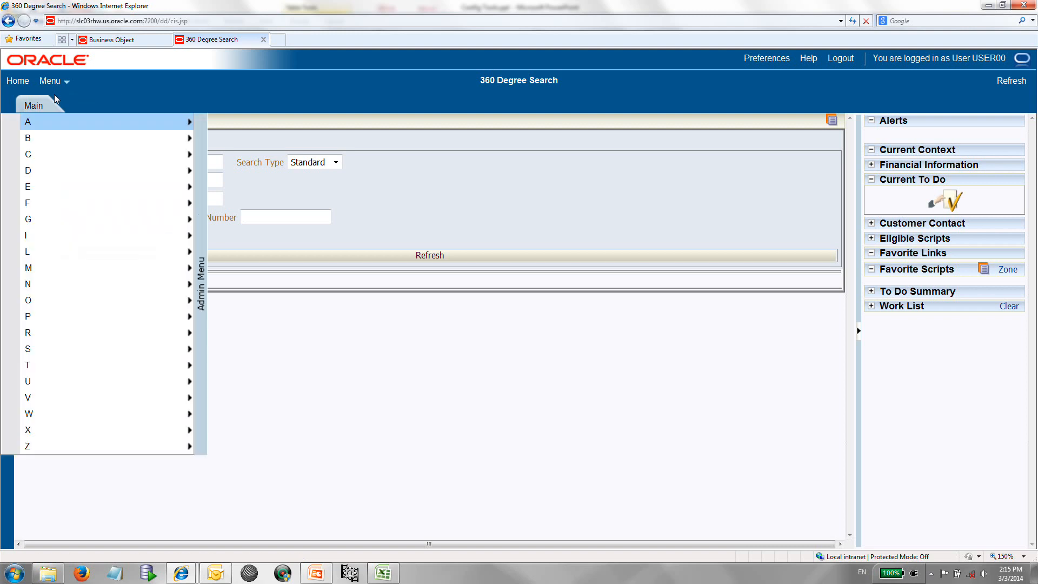
pyautogui.moveTo(63, 359)
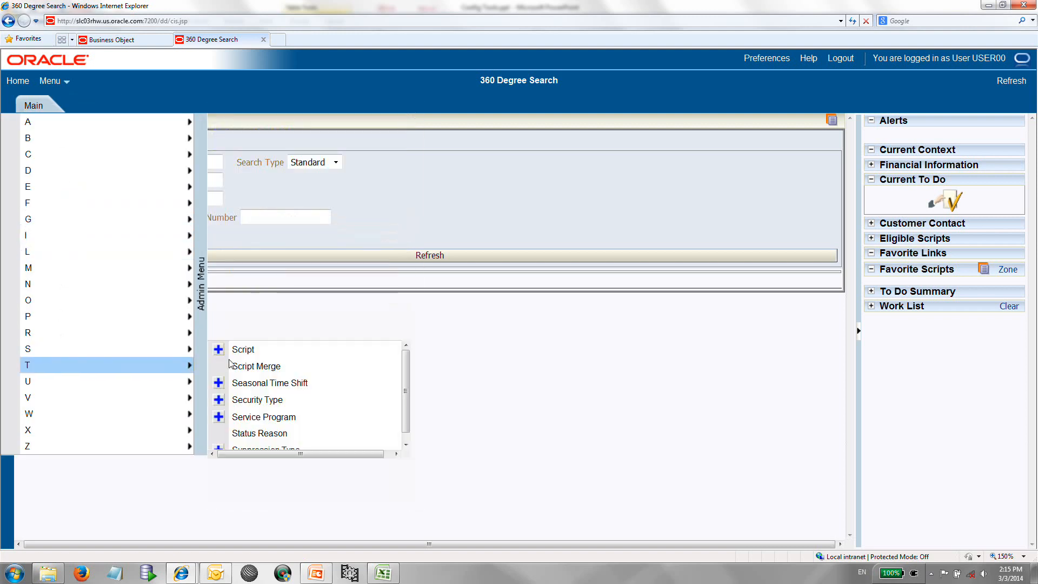
pyautogui.moveTo(154, 354)
pyautogui.click(251, 355)
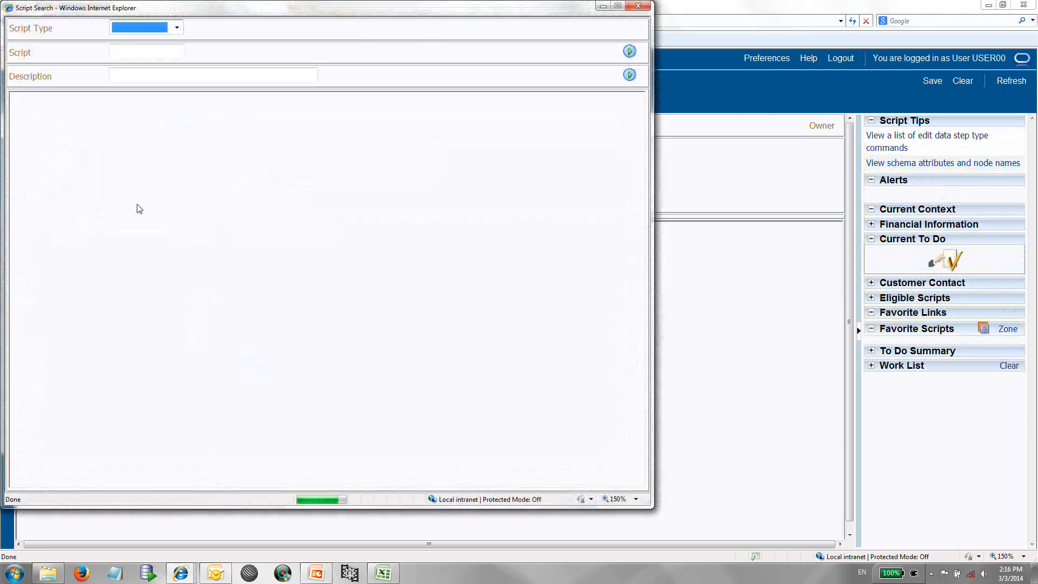
pyautogui.click(117, 52)
pyautogui.hotkey('ctrl', 'v')
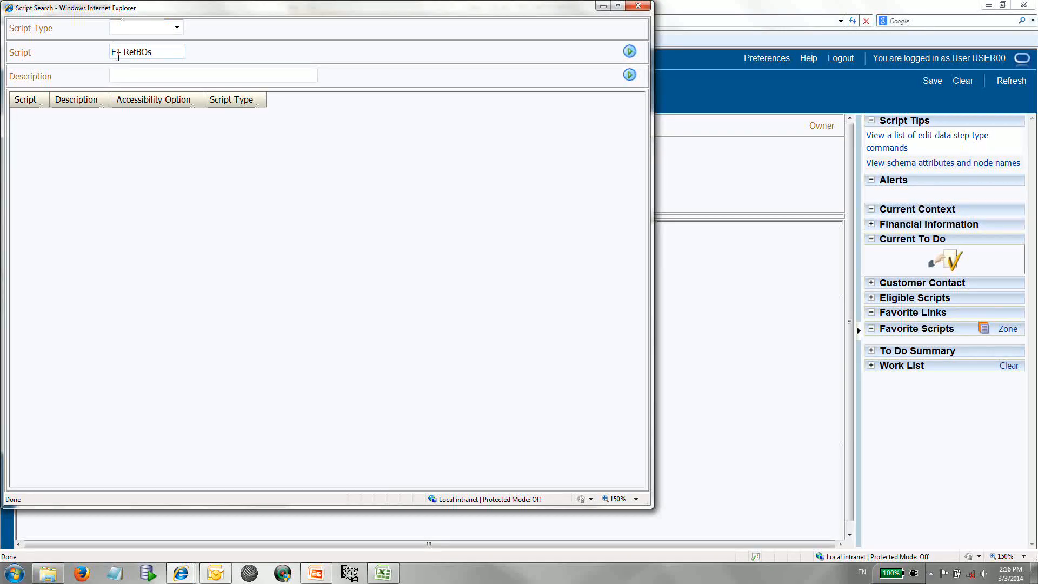
pyautogui.press('Return')
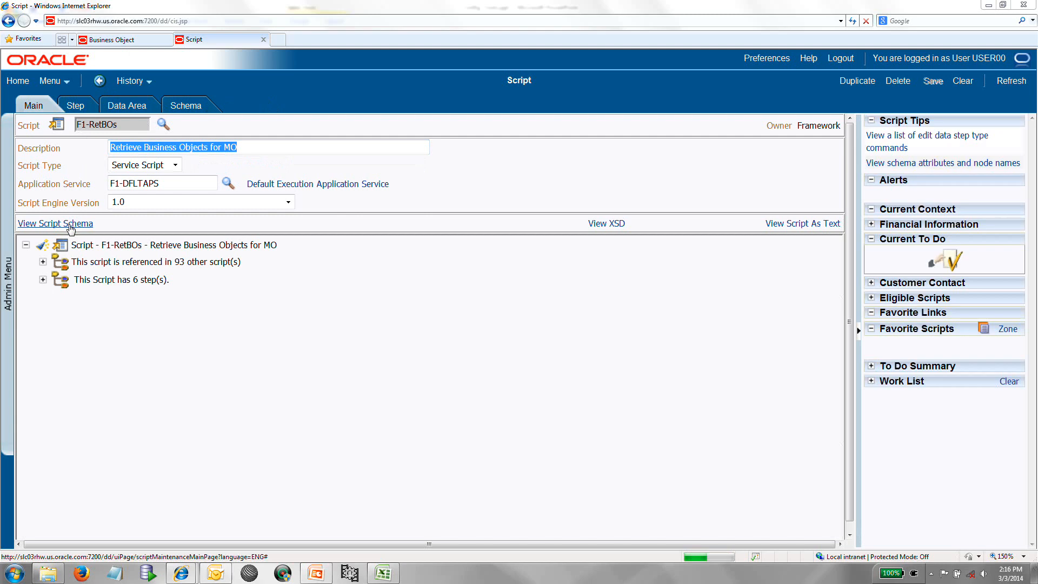
# View the script's schema, copy the xpath selectBO/results/bo of the results list's bo element, and close the schema window.
pyautogui.click(70, 225)
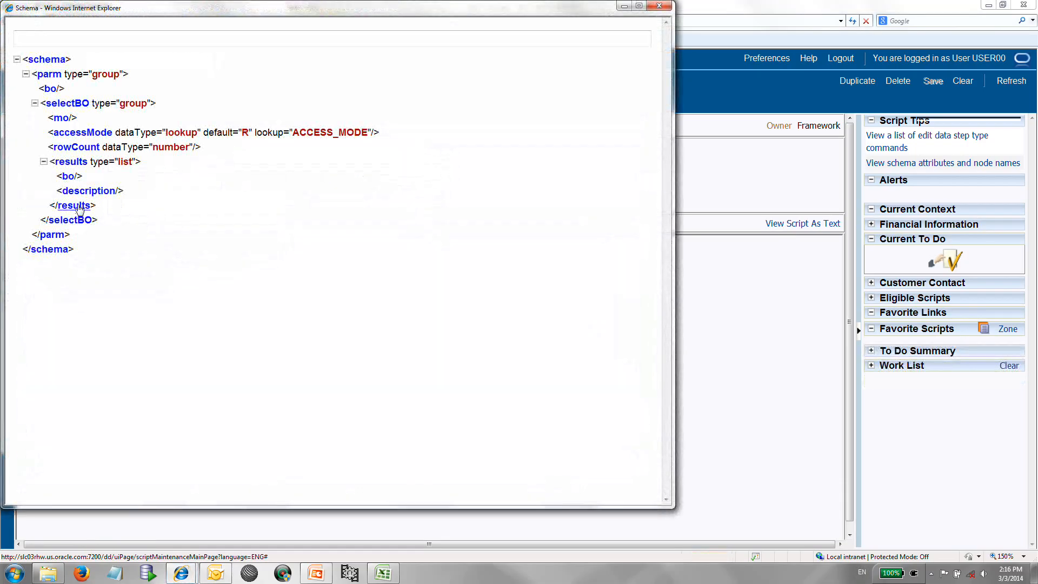
pyautogui.click(68, 180)
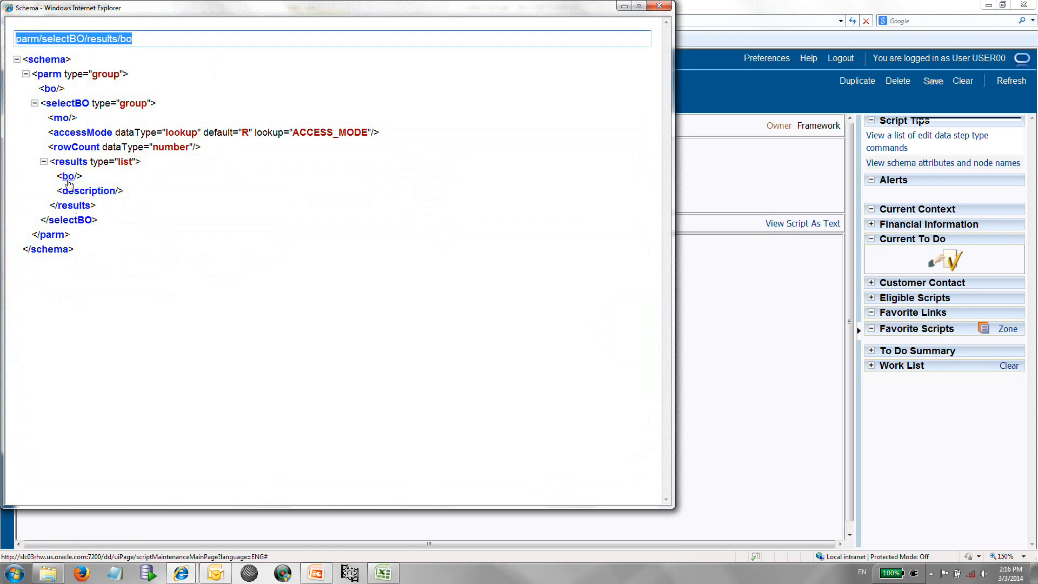
pyautogui.click(135, 38)
pyautogui.moveTo(133, 39); pyautogui.dragTo(42, 38)
pyautogui.hotkey('ctrl', 'c')
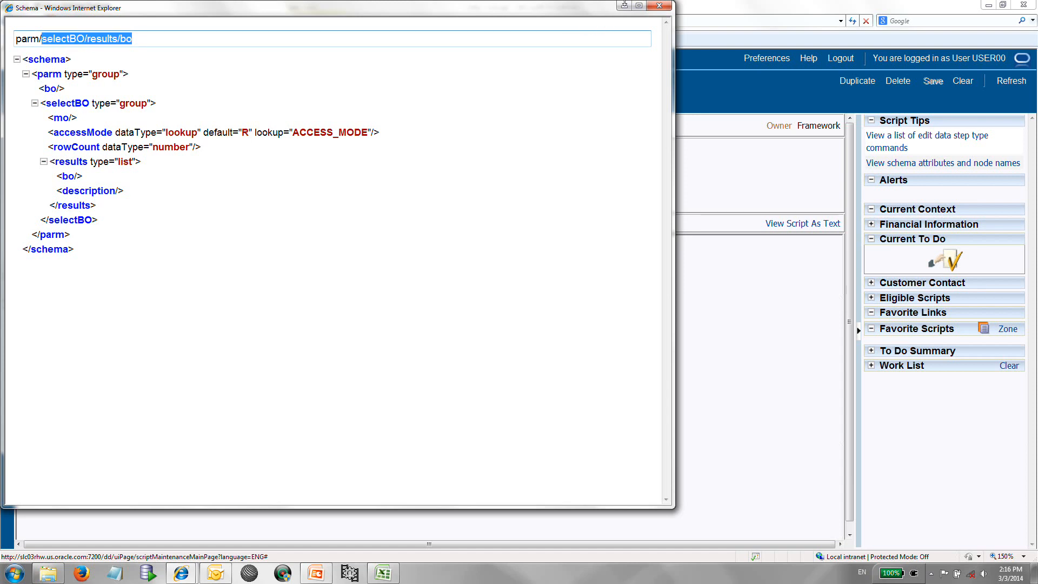
pyautogui.click(659, 6)
# Back in the Business Object tab, set the dropdown's output value to selectBO/results/bo and its output description to selectBO/results/description.
pyautogui.click(142, 41)
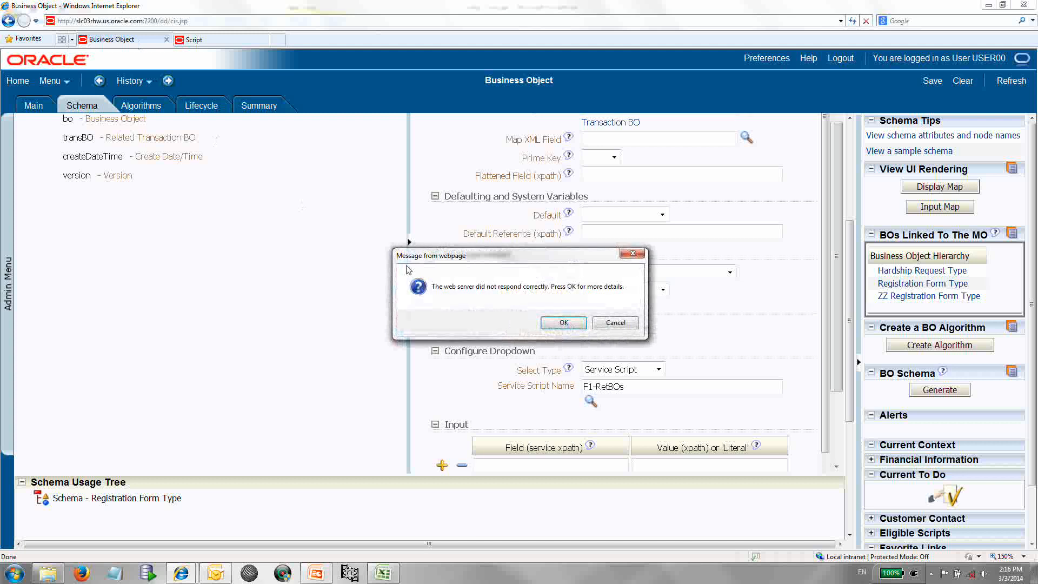
pyautogui.click(578, 323)
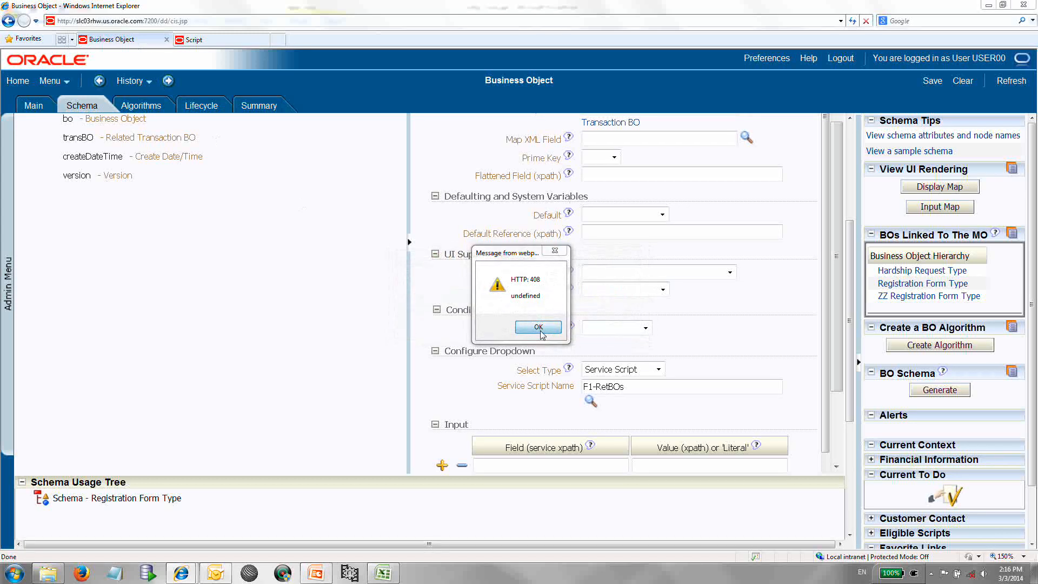
pyautogui.click(540, 327)
pyautogui.scroll(-4, 574, 255)
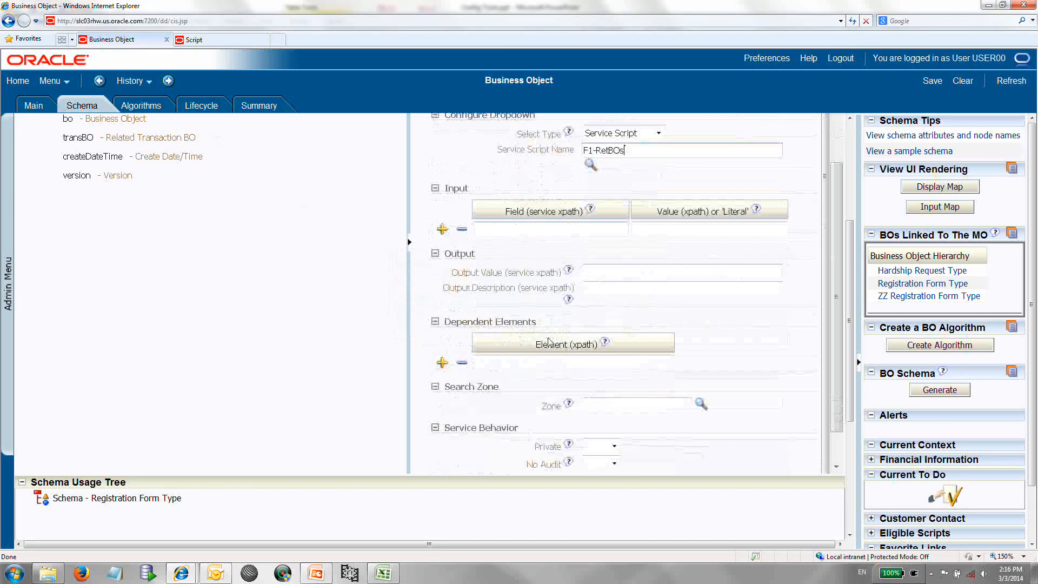
pyautogui.click(593, 269)
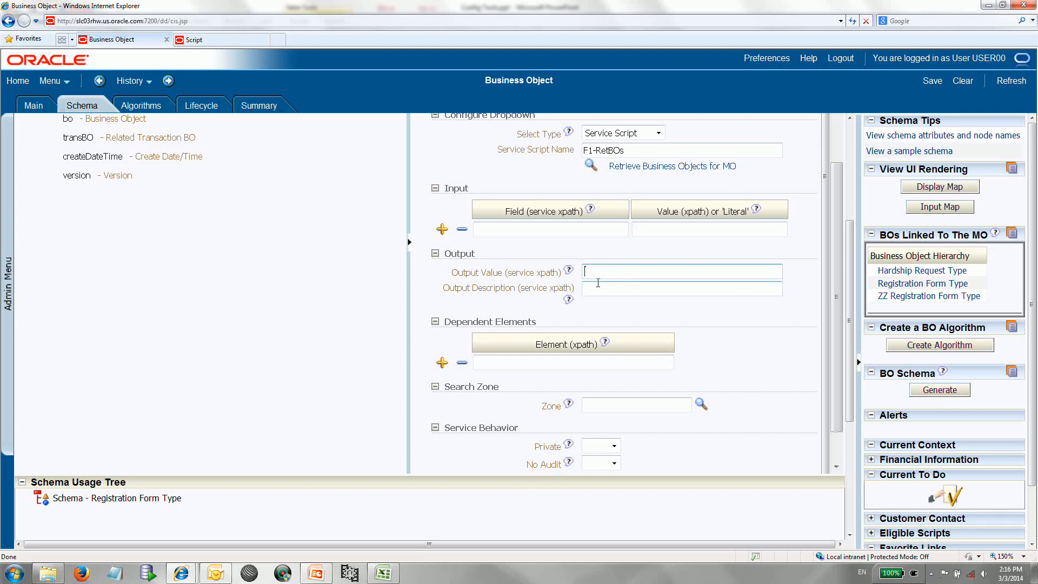
pyautogui.hotkey('ctrl', 'v')
pyautogui.click(598, 288)
pyautogui.hotkey('ctrl', 'v')
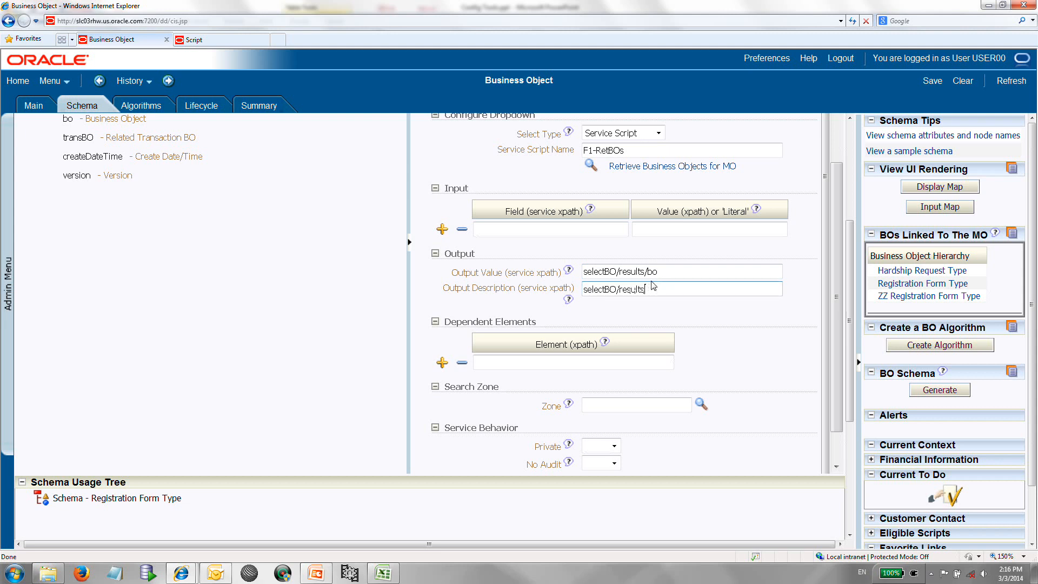
pyautogui.write('descriopption')
# In the Script tab, view the F1-RetBOs schema and copy the xpath of the mo element in the selectBO group.
pyautogui.click(197, 43)
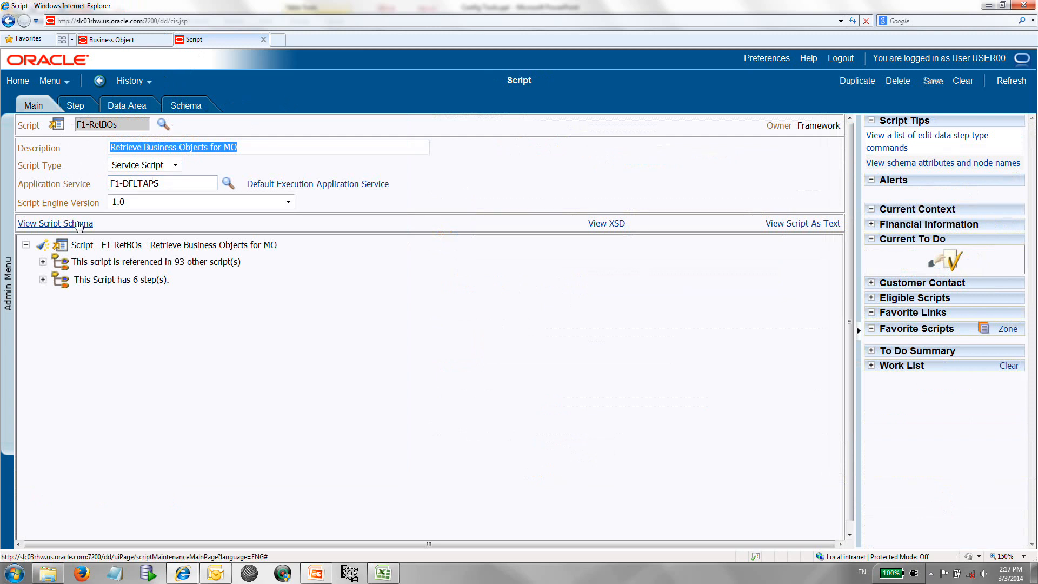
pyautogui.click(79, 224)
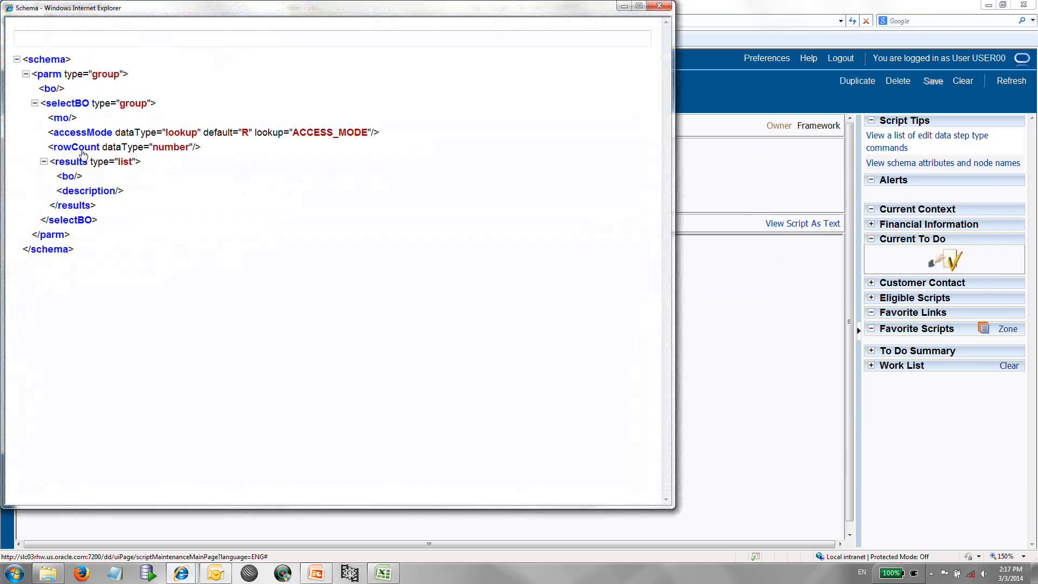
pyautogui.click(63, 119)
pyautogui.hotkey('ctrl', 'c')
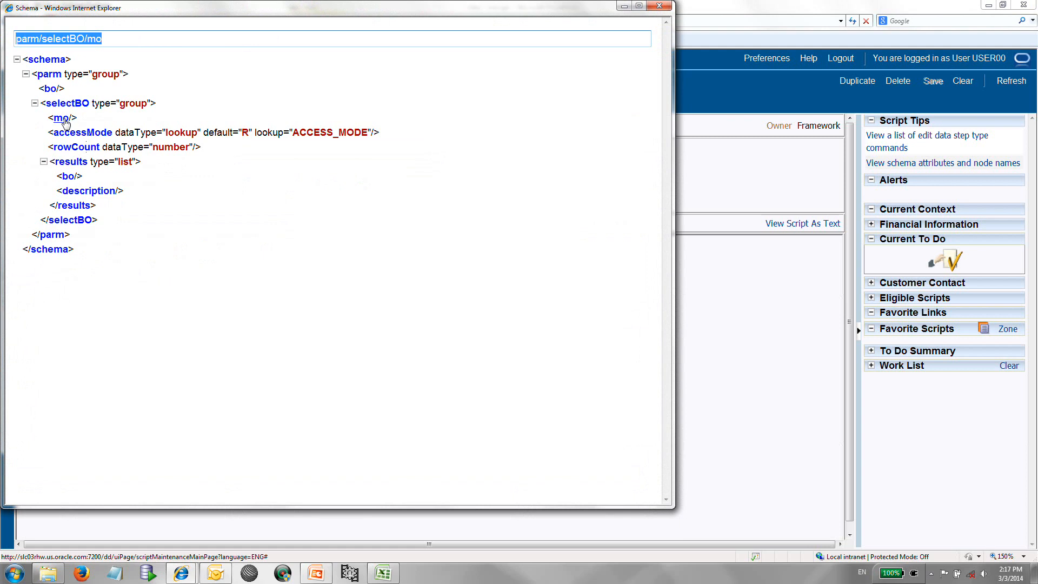
# Enter the copied xpath as the dropdown's input field in the Business Object tab, shortened to selectBO/mo.
pyautogui.click(177, 572)
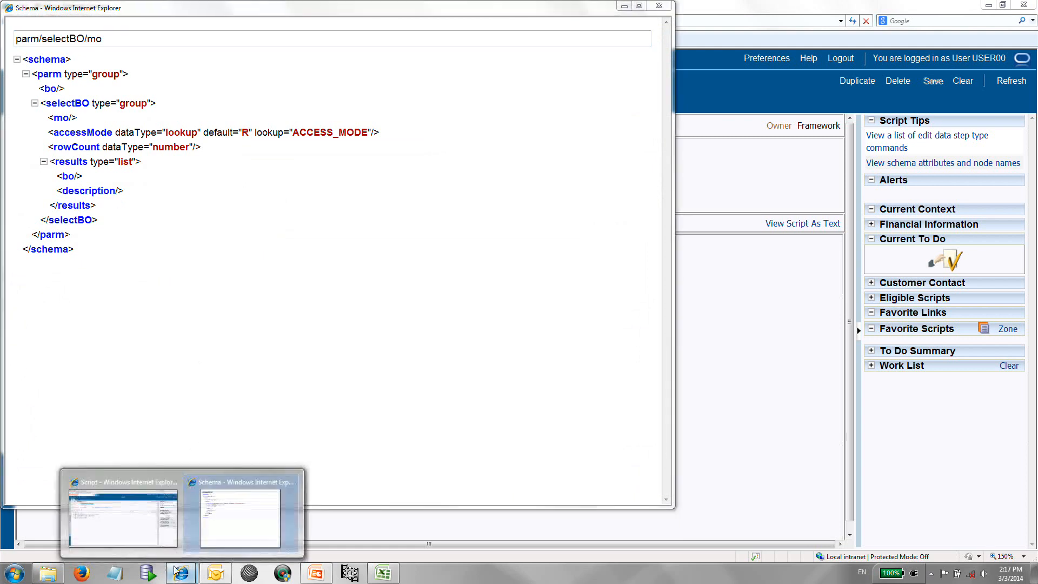
pyautogui.click(161, 518)
pyautogui.click(131, 44)
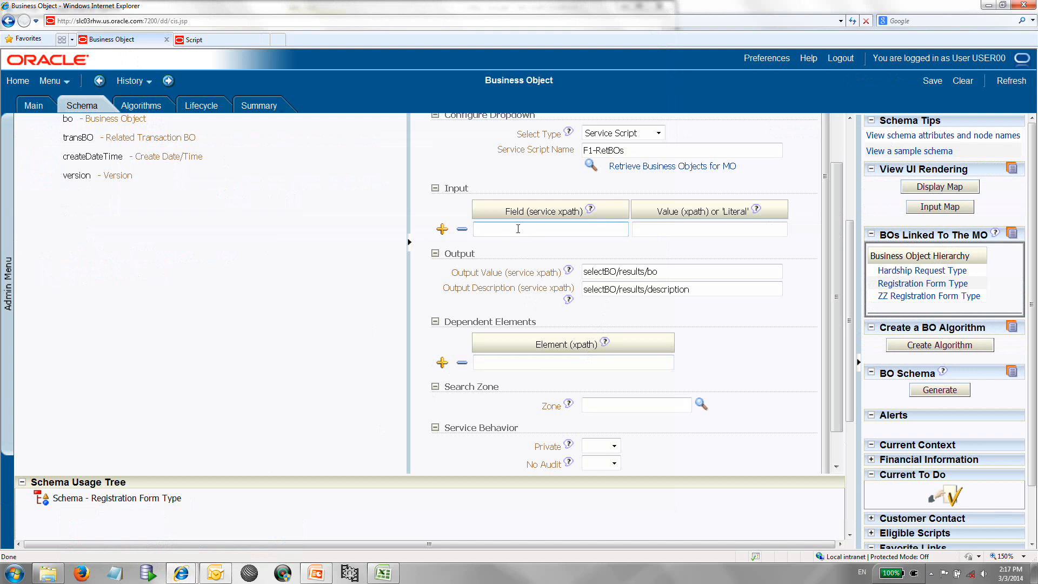
pyautogui.click(517, 229)
pyautogui.hotkey('ctrl', 'v')
pyautogui.press('Home')
pyautogui.press('Delete')
pyautogui.press('Delete')
pyautogui.press('Delete')
pyautogui.press('Delete')
pyautogui.press('Delete')
pyautogui.click(647, 229)
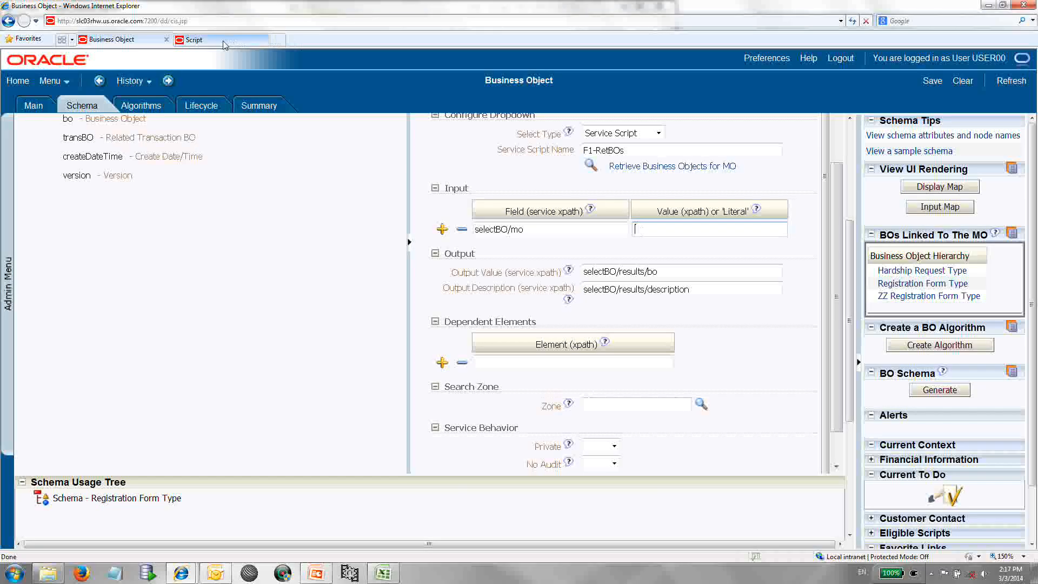
# In the second browser tab, search the maintenance objects by description for "process f" and open C1-PROCFLOW.
pyautogui.click(199, 40)
pyautogui.click(9, 256)
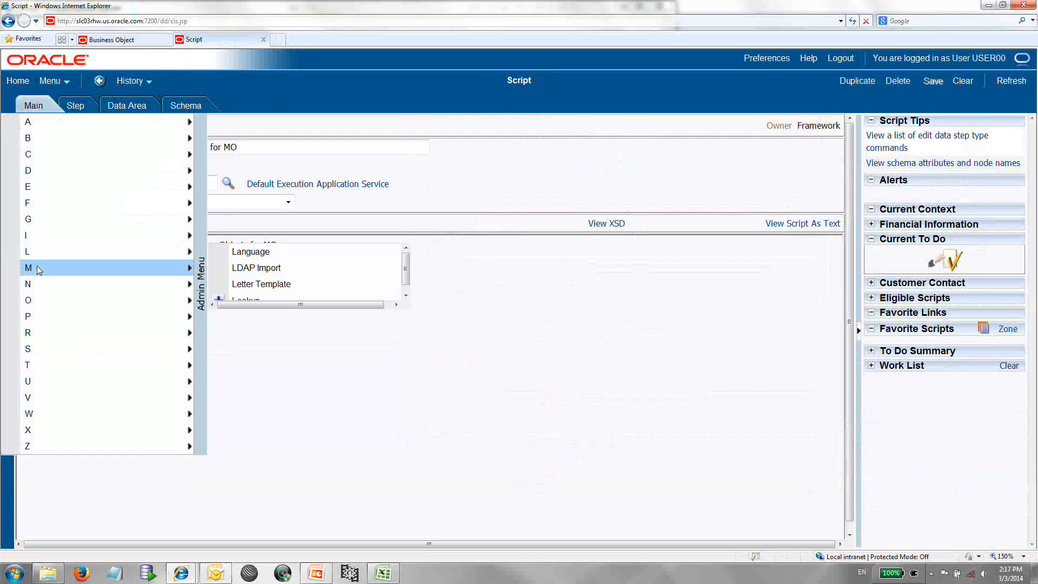
pyautogui.moveTo(81, 269)
pyautogui.click(256, 269)
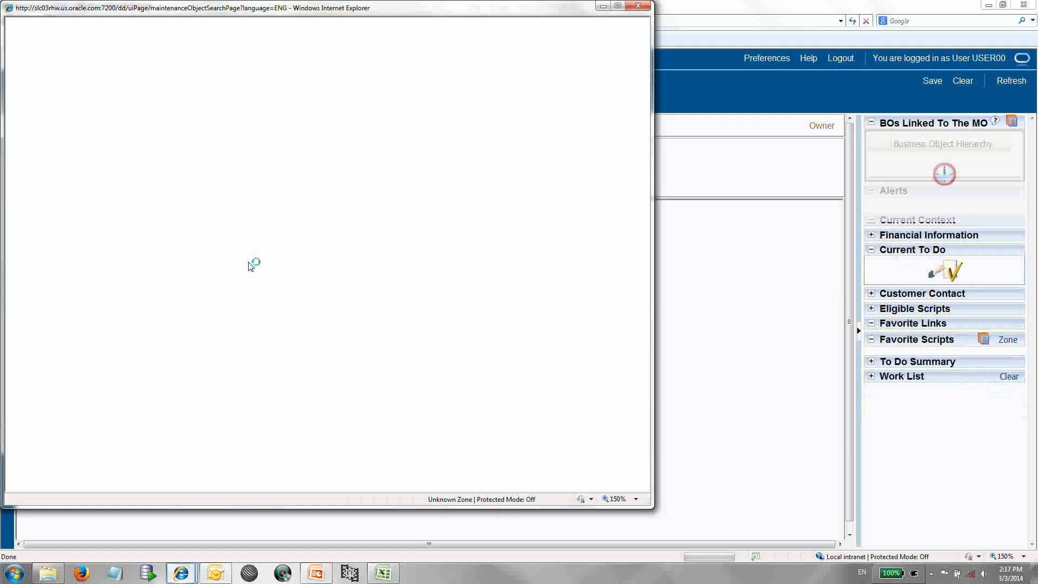
pyautogui.click(136, 52)
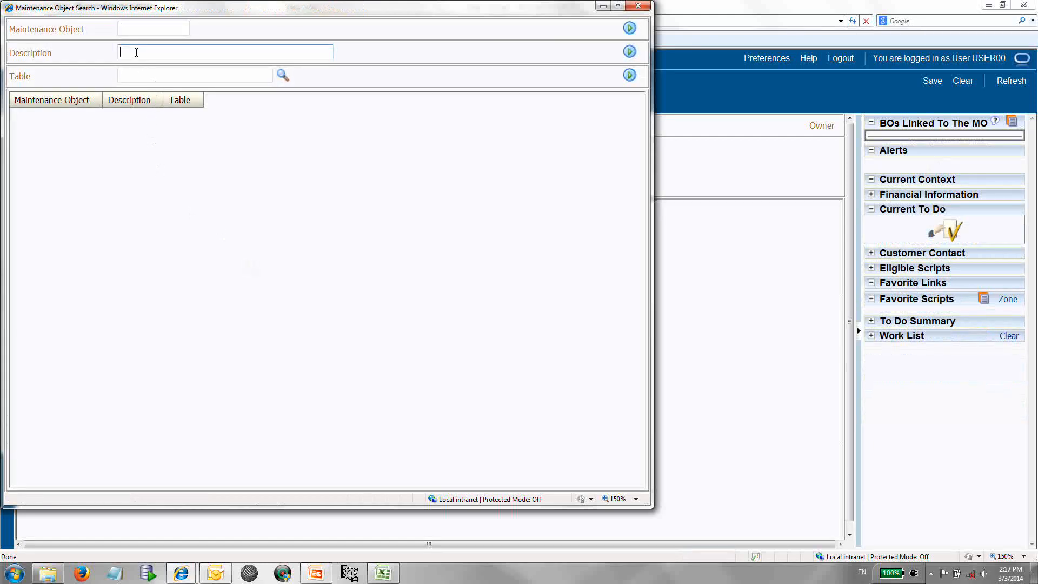
pyautogui.write('process f')
pyautogui.press('Return')
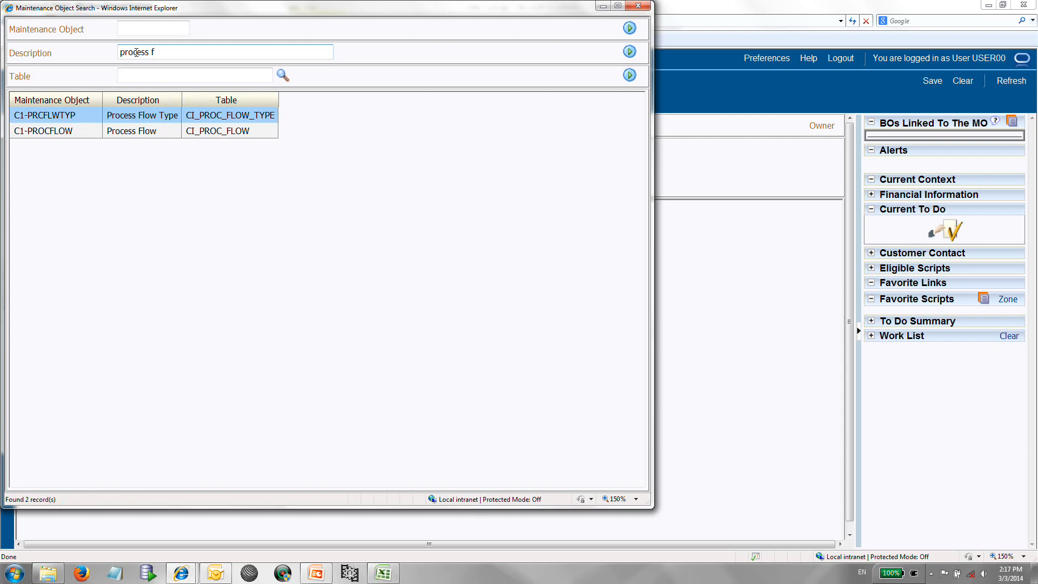
pyautogui.click(66, 131)
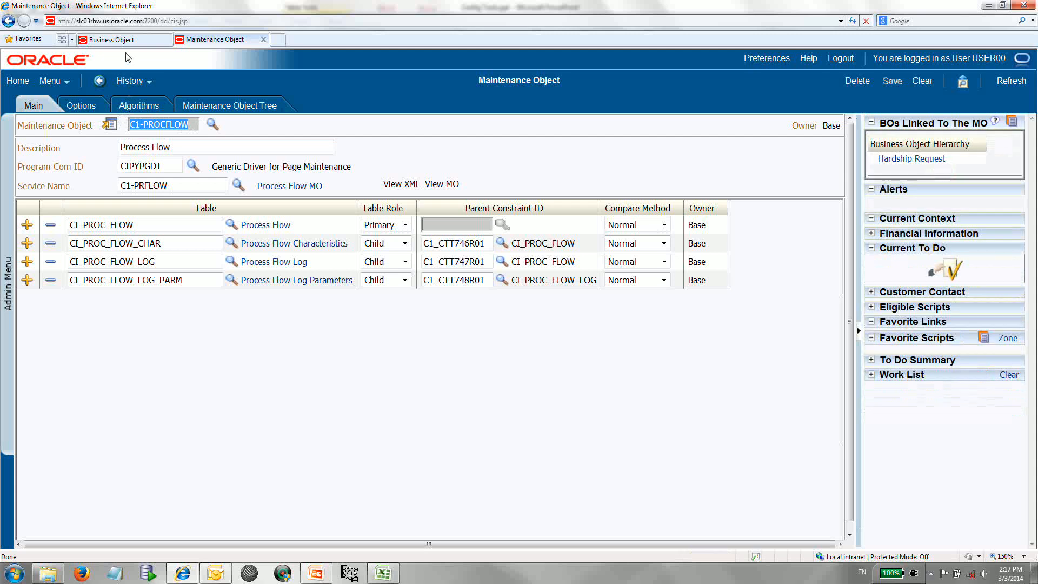
# Set the input value for selectBO/mo to the literal 'C1-PROCFLOW' in the Business Object tab and save the business object.
pyautogui.click(110, 39)
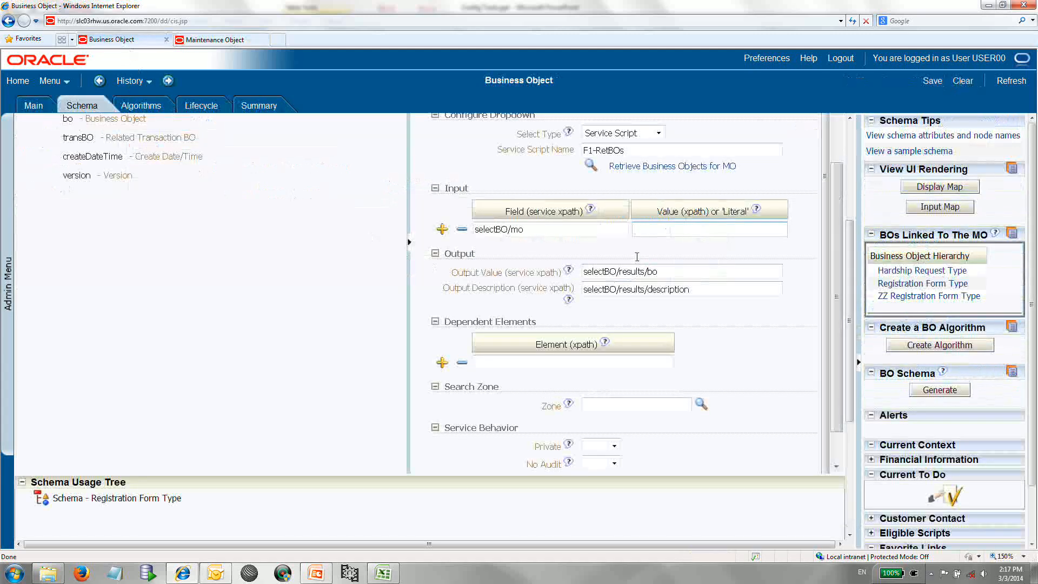
pyautogui.write('C1-PROCFLOW')
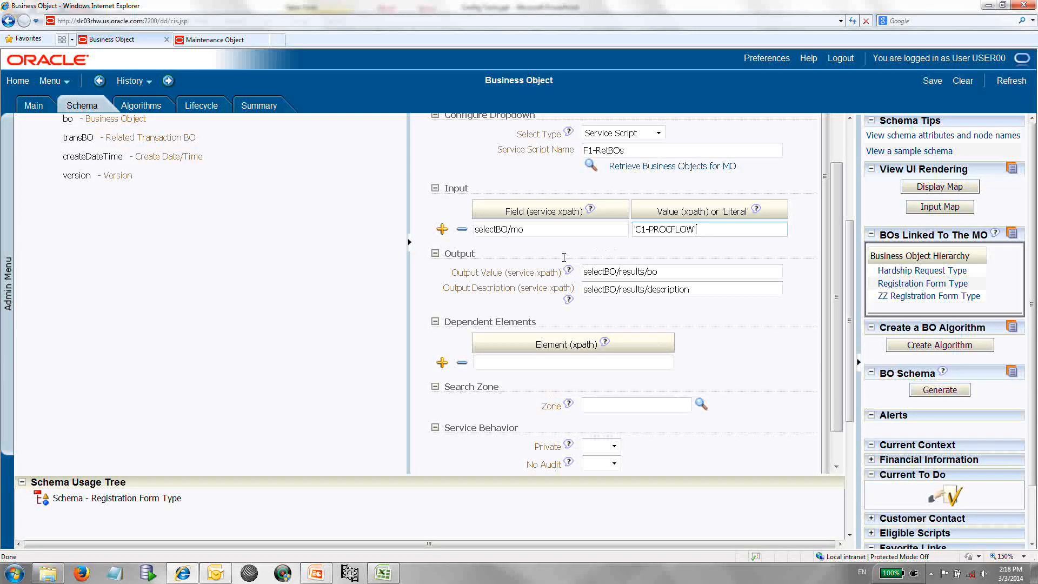
pyautogui.scroll(3, 564, 257)
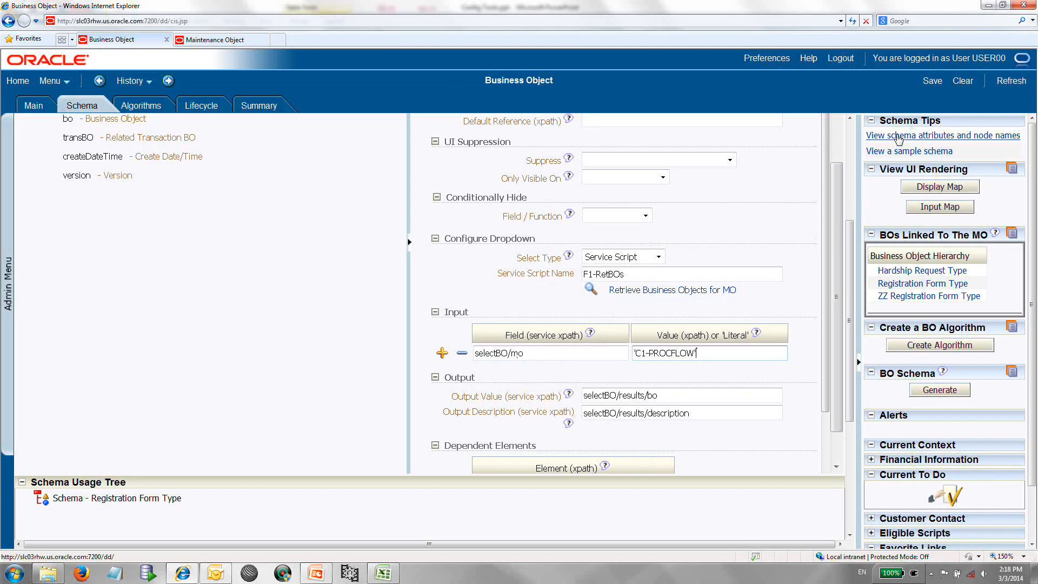
pyautogui.click(932, 82)
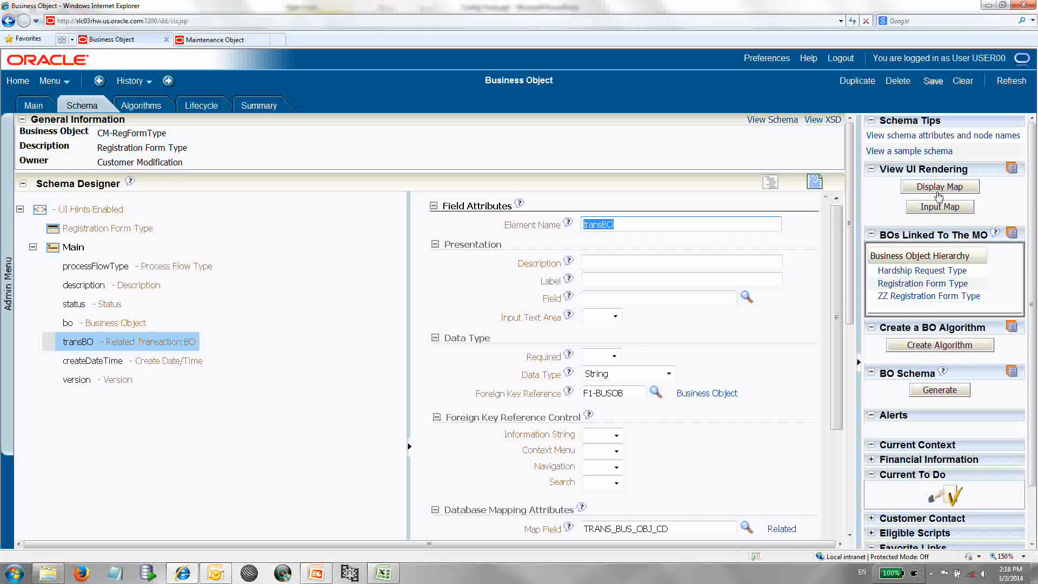
# Preview the input map, check the options of the Related Transaction BO dropdown, and close the preview.
pyautogui.click(929, 208)
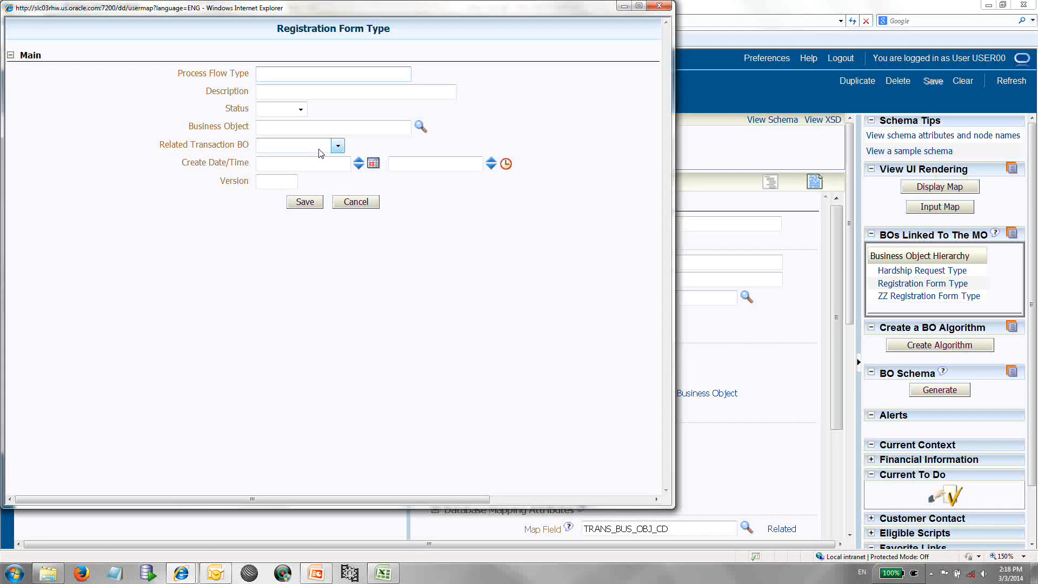
pyautogui.click(337, 147)
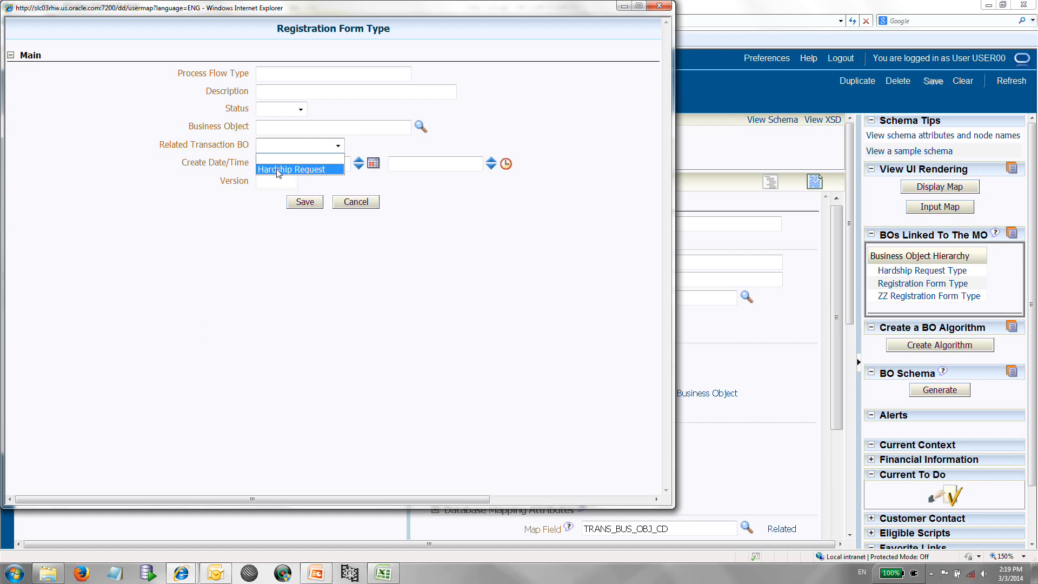
pyautogui.click(289, 131)
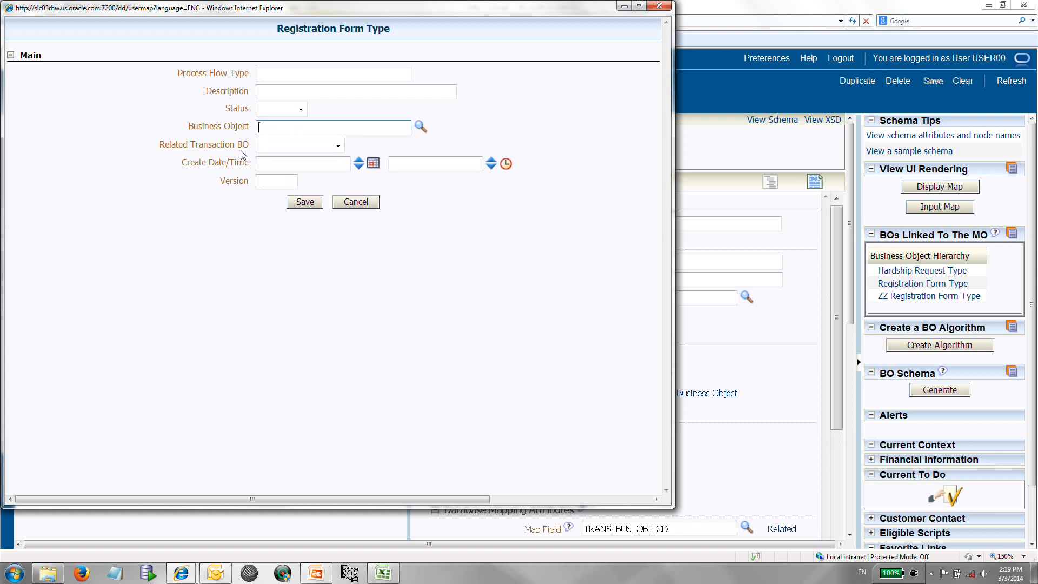
pyautogui.click(659, 6)
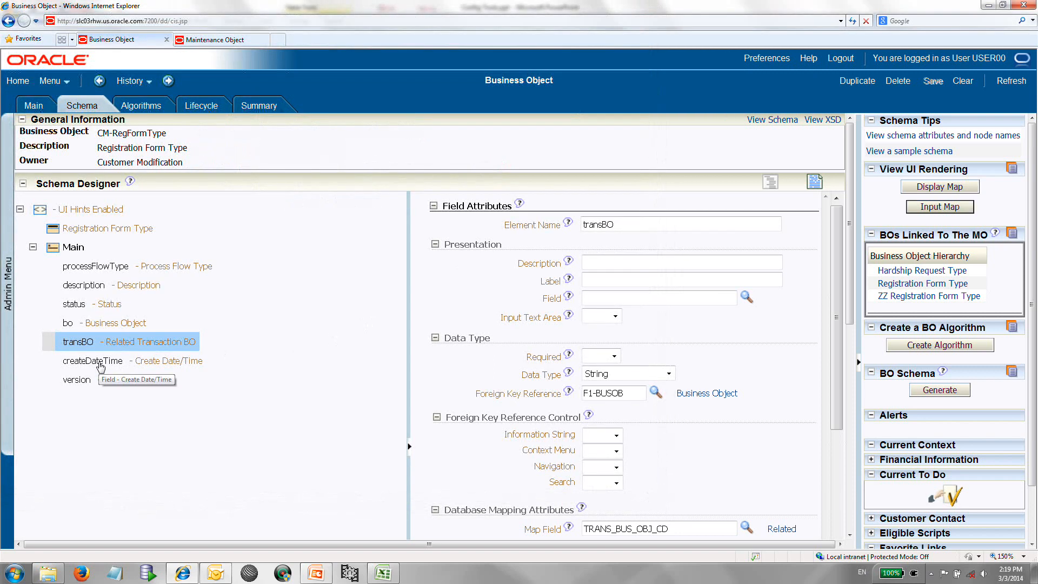
# Set the createDateTime element's default to the system variable Current Date Time.
pyautogui.click(100, 362)
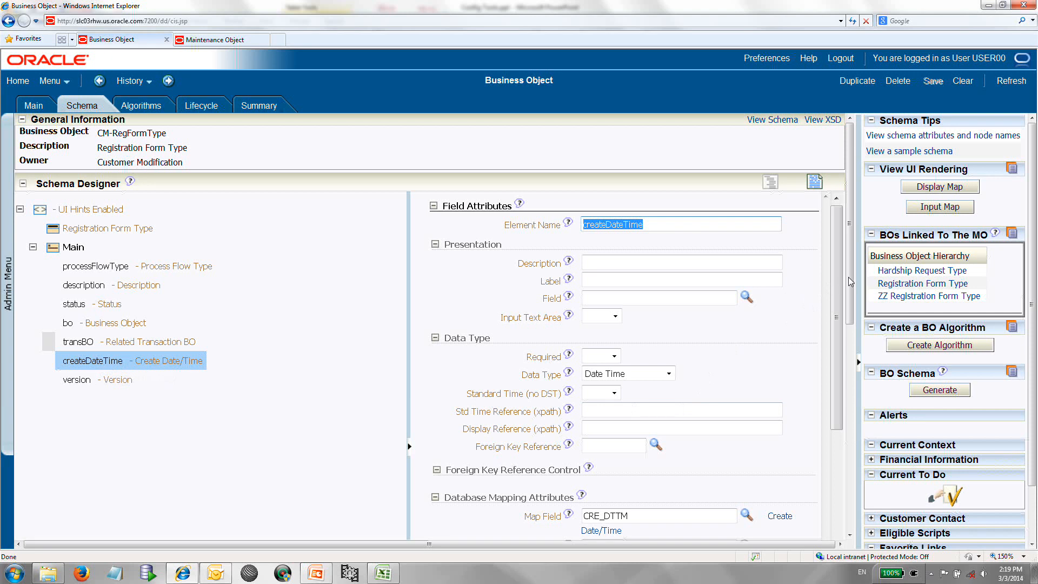
pyautogui.moveTo(847, 277); pyautogui.dragTo(847, 317)
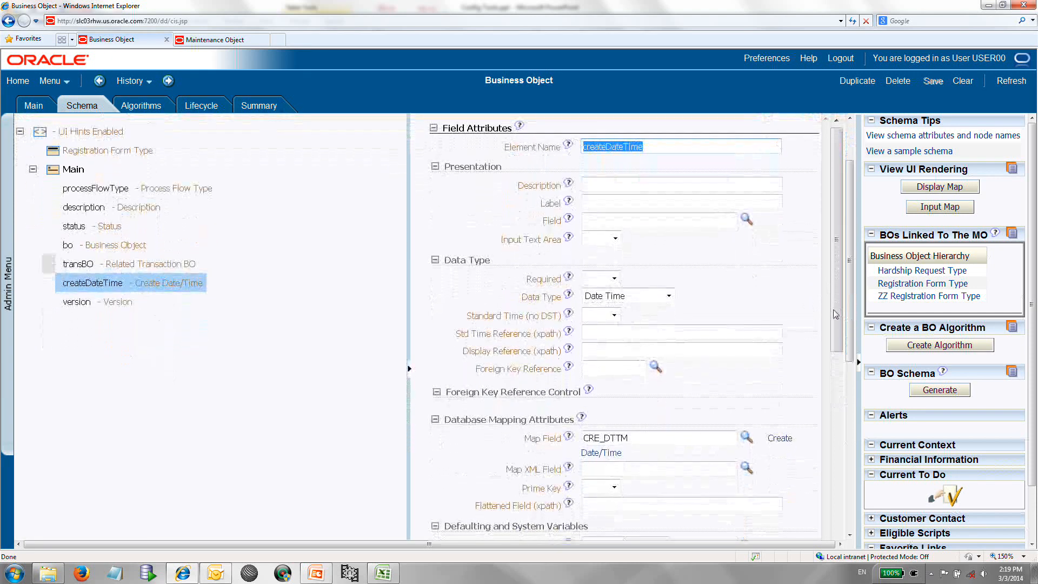
pyautogui.scroll(-3, 835, 313)
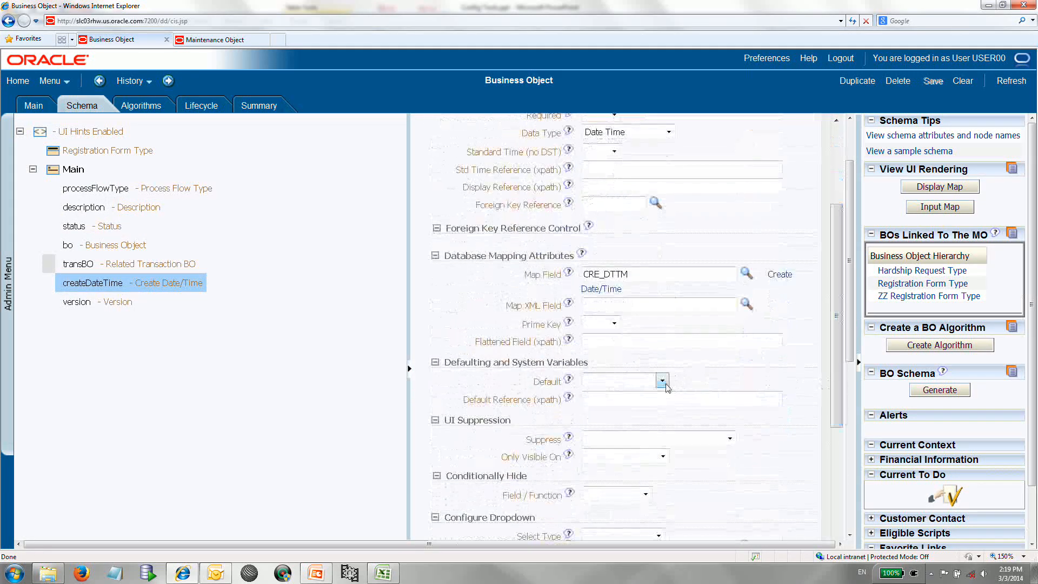
pyautogui.click(662, 382)
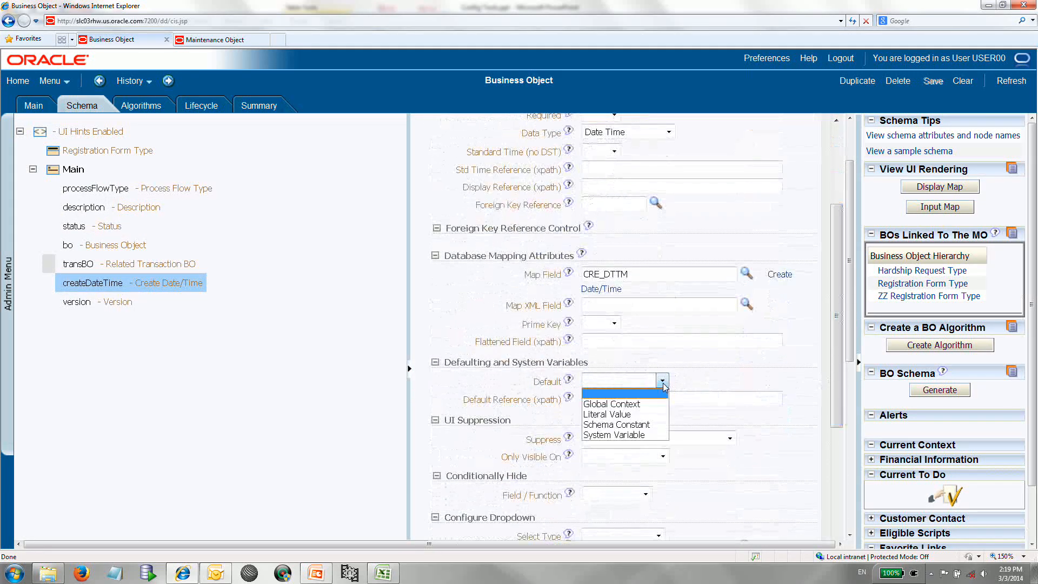
pyautogui.click(633, 435)
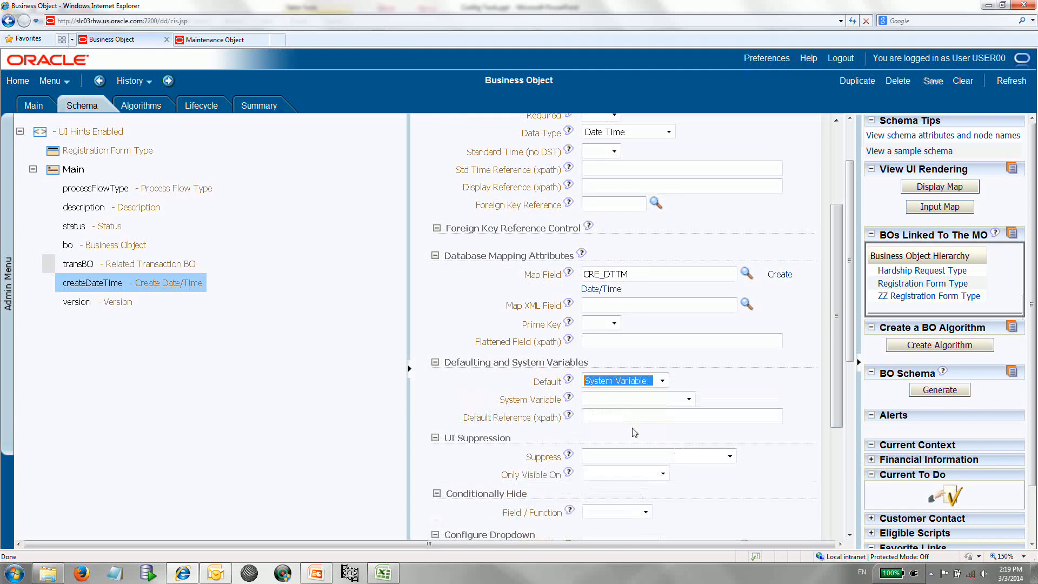
pyautogui.click(688, 400)
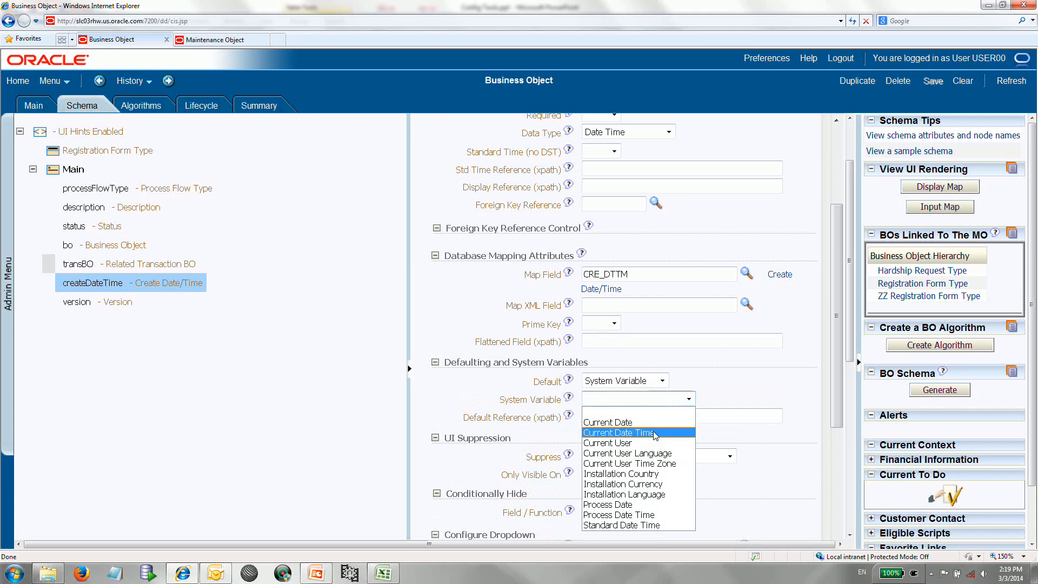
pyautogui.click(654, 435)
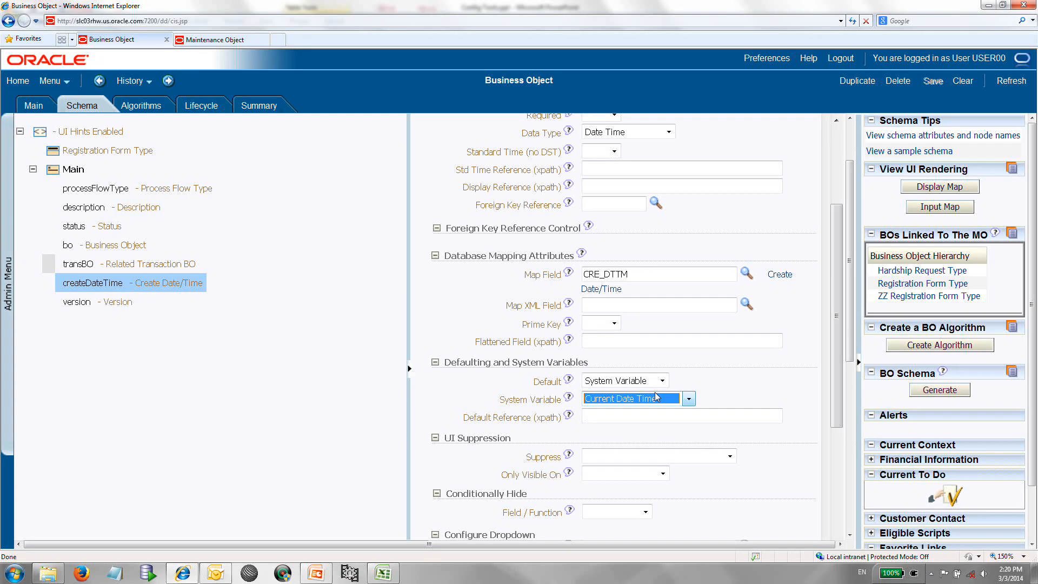
# Restrict the createDateTime element's UI visibility to Display Map Only, leaving its Suppress option blank.
pyautogui.moveTo(848, 306); pyautogui.dragTo(833, 355)
pyautogui.moveTo(836, 318); pyautogui.dragTo(834, 354)
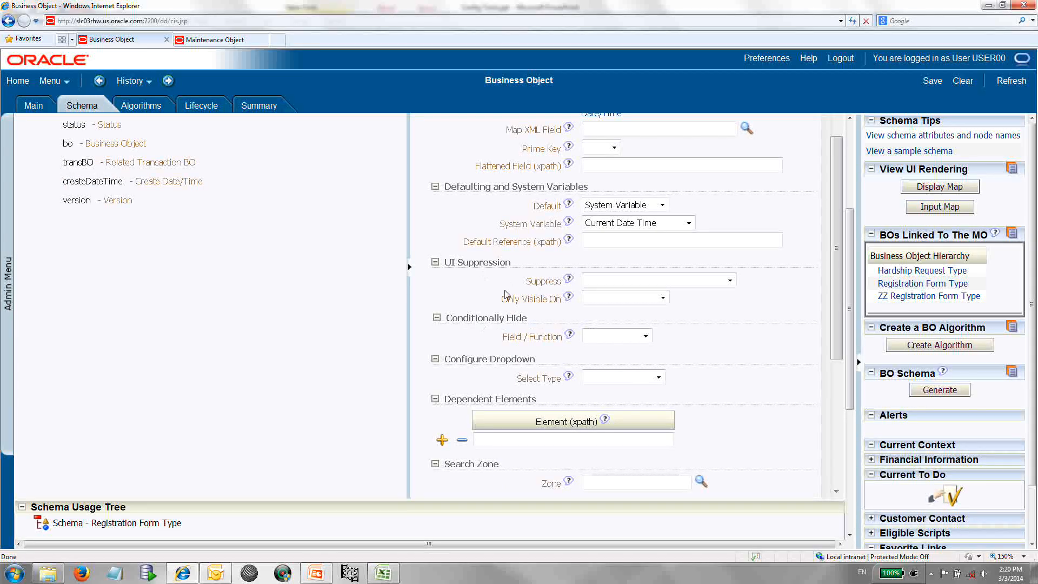
pyautogui.click(728, 281)
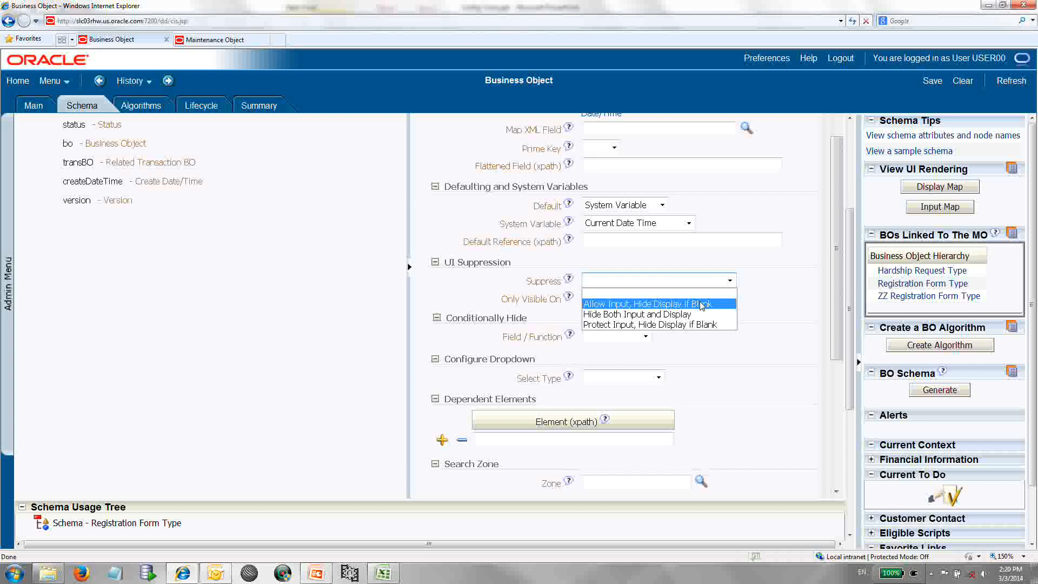
pyautogui.click(746, 301)
pyautogui.click(661, 300)
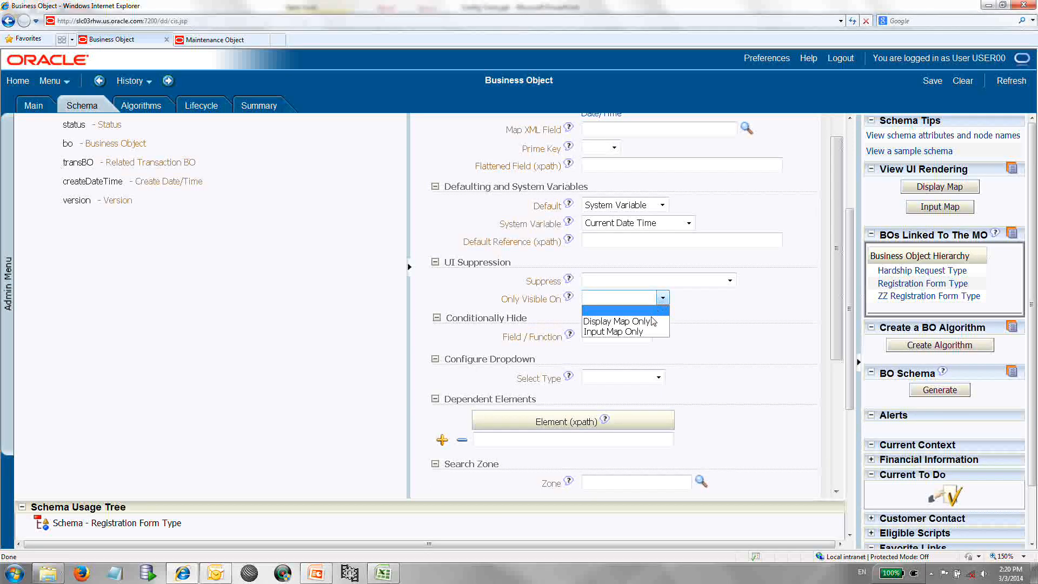
pyautogui.click(652, 321)
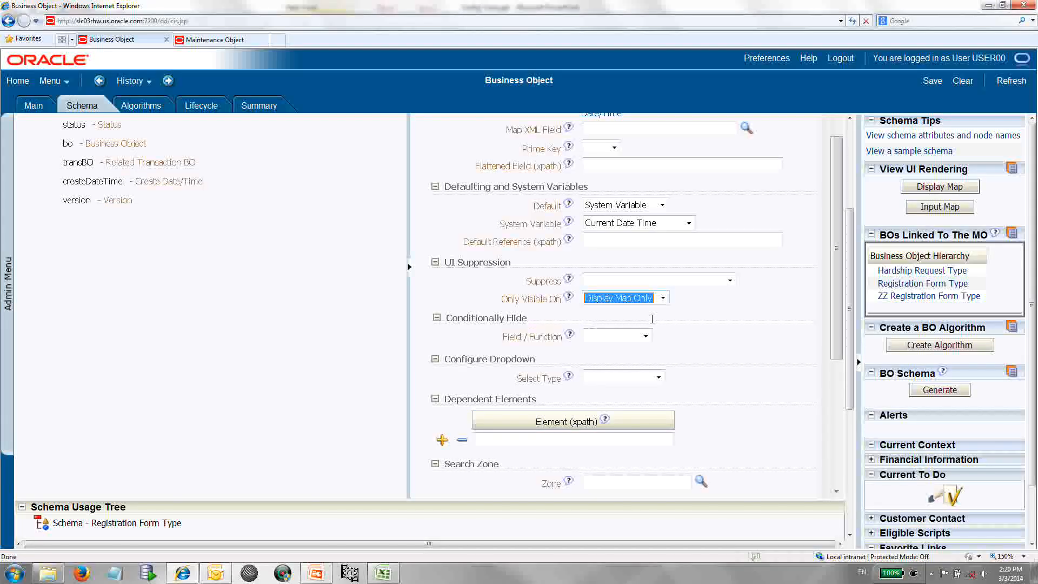
# Set the version element's Suppress option to Hide Both Input and Display and save the business object.
pyautogui.click(82, 201)
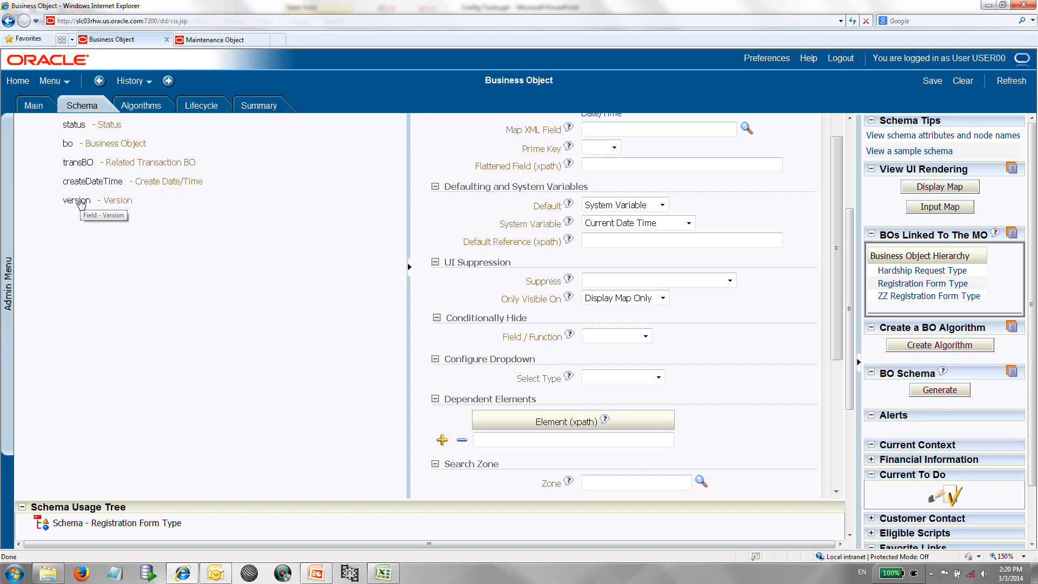
pyautogui.click(82, 201)
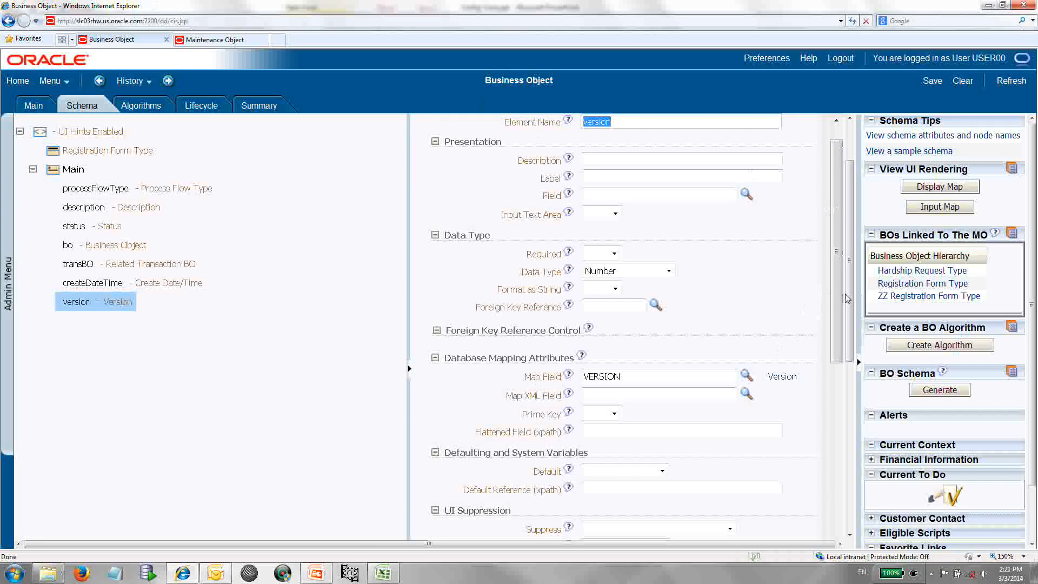
pyautogui.scroll(-3, 847, 299)
pyautogui.scroll(-2, 835, 312)
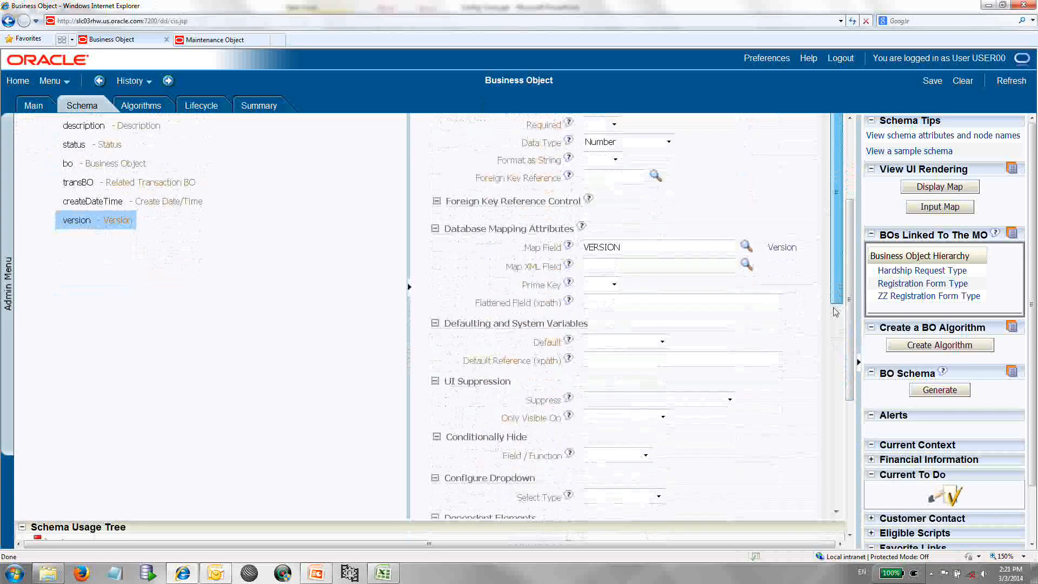
pyautogui.scroll(-3, 835, 311)
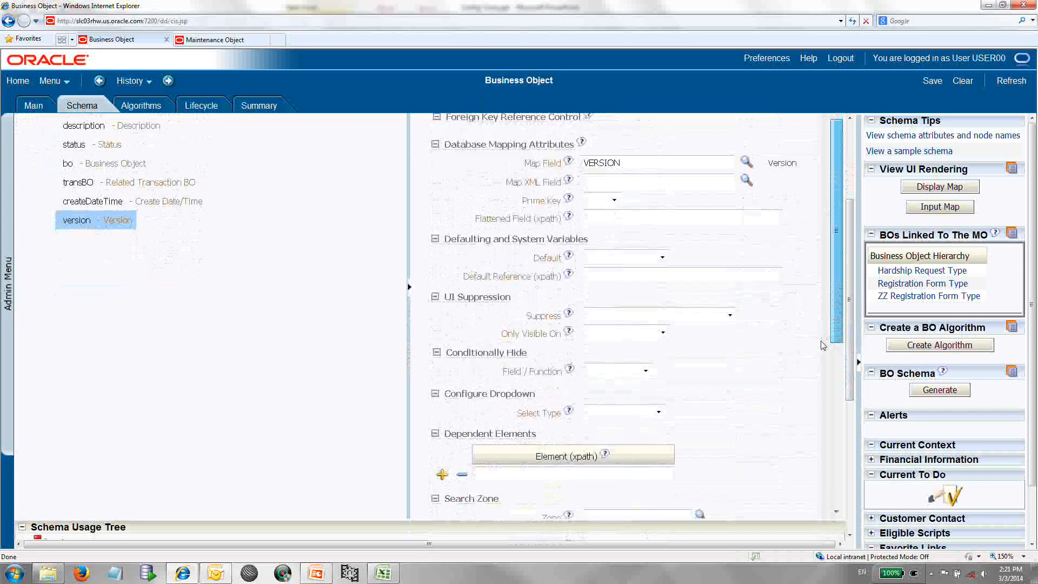
pyautogui.click(663, 326)
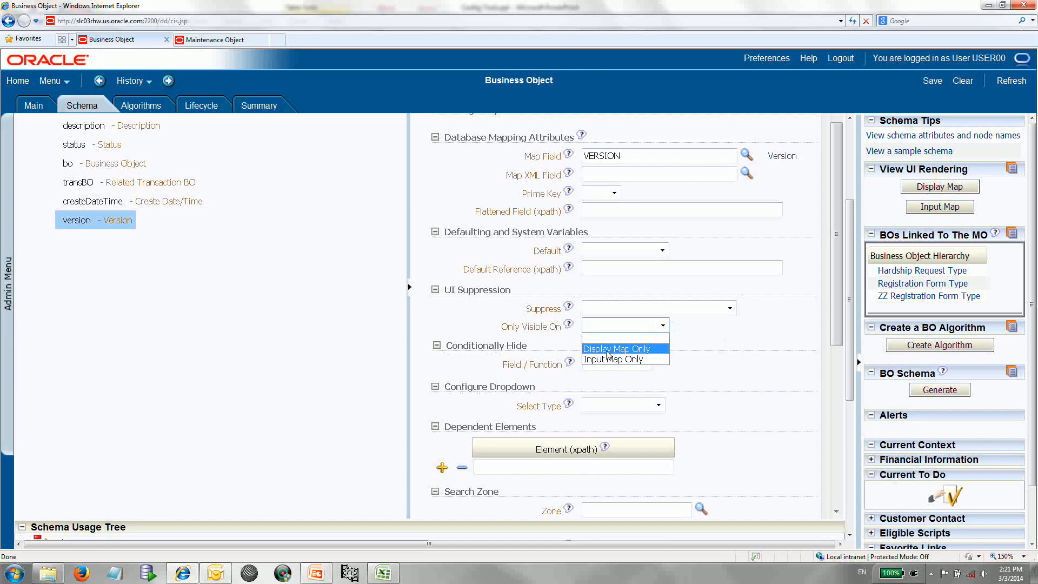
pyautogui.click(730, 308)
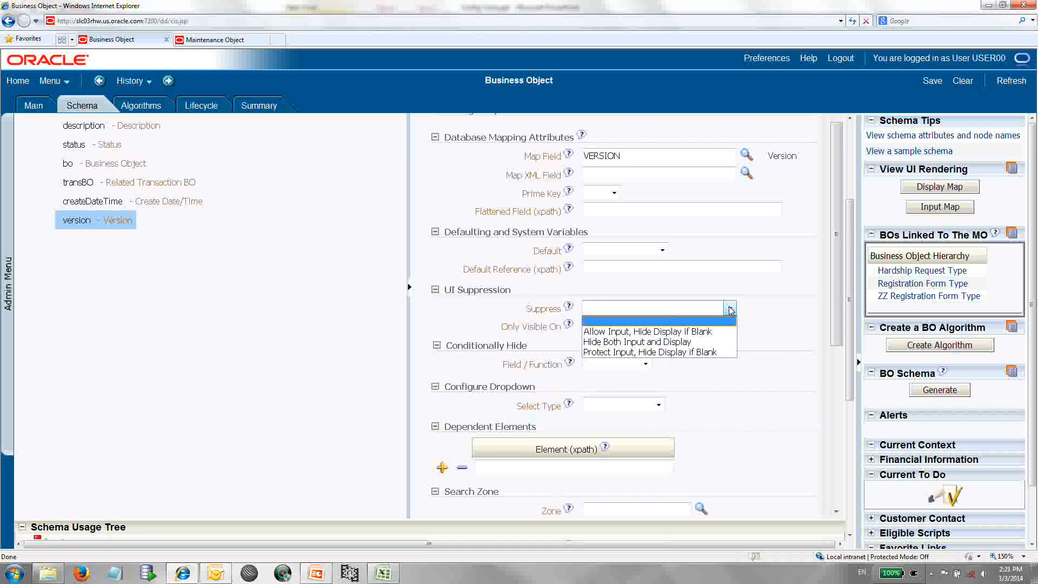
pyautogui.click(690, 342)
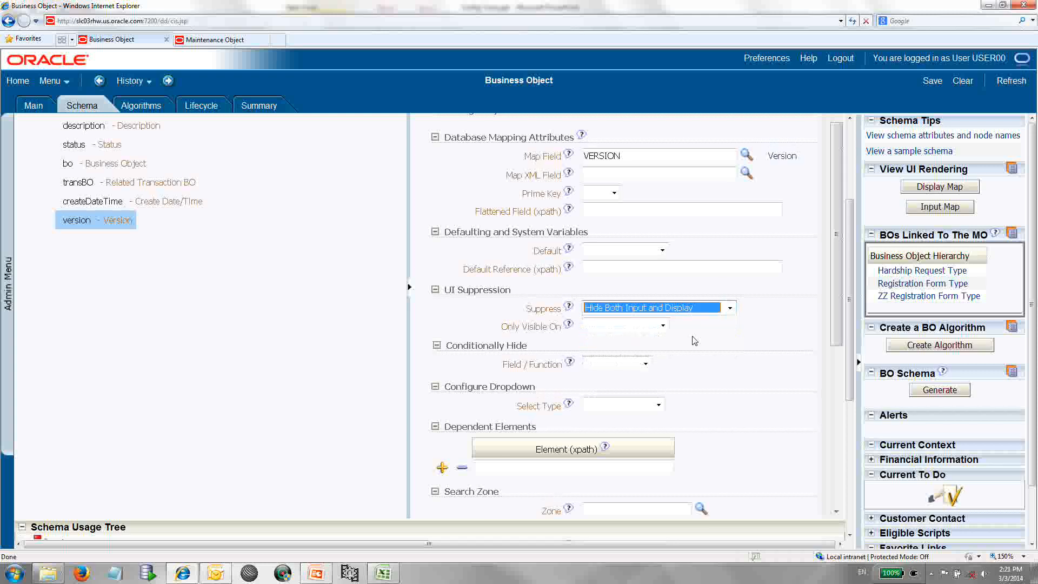
pyautogui.click(930, 83)
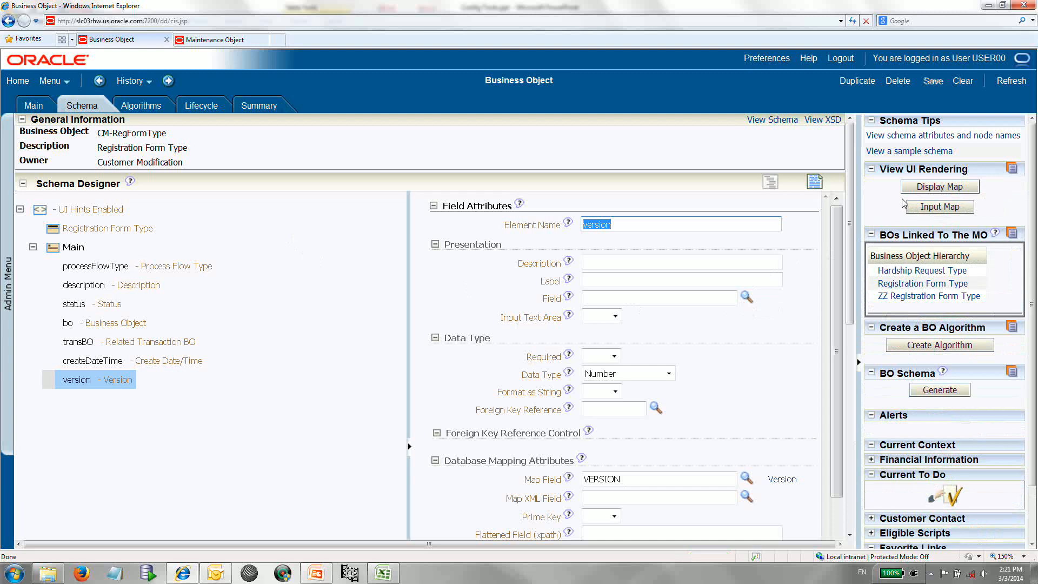
# Preview the input map to check which fields it shows, check the Status dropdown's options, and close the preview.
pyautogui.click(919, 207)
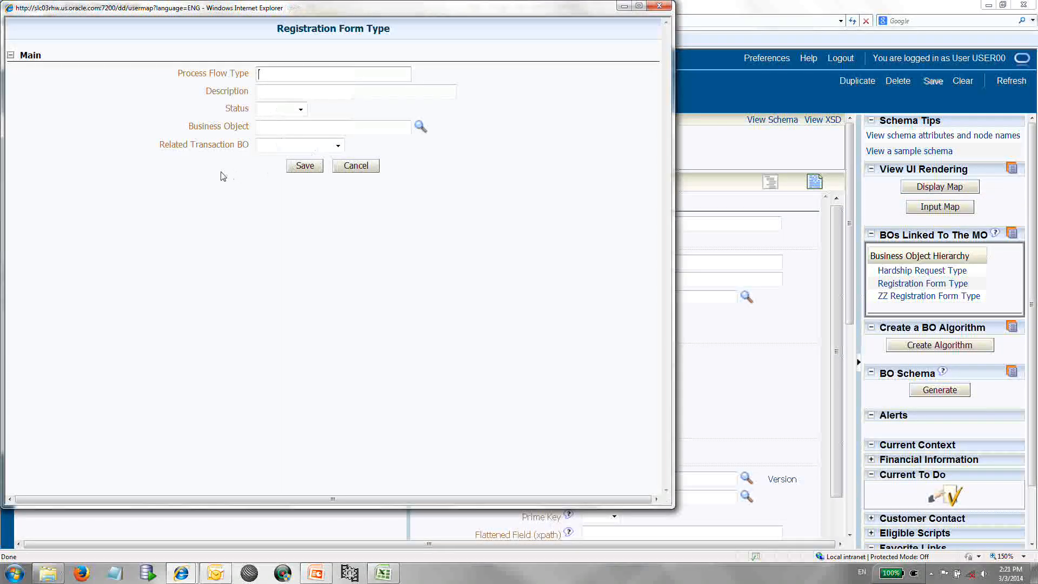
pyautogui.moveTo(298, 17); pyautogui.dragTo(506, 125)
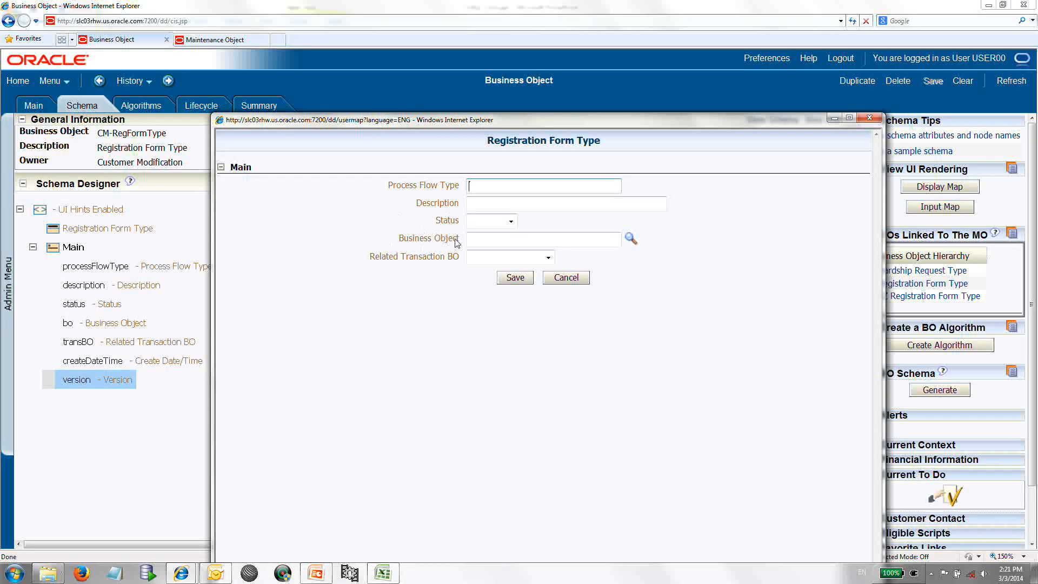
pyautogui.click(551, 282)
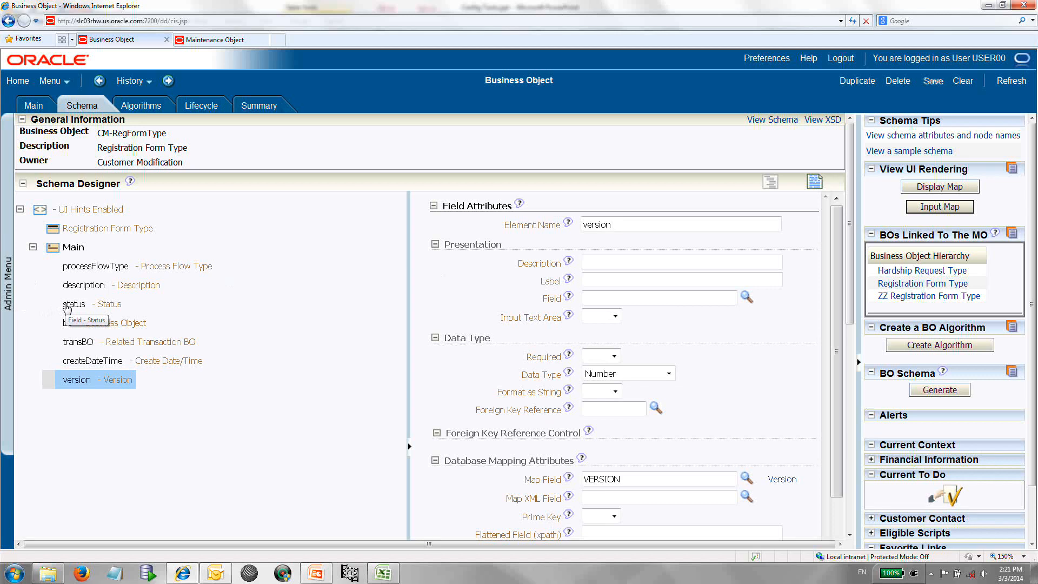
pyautogui.click(909, 206)
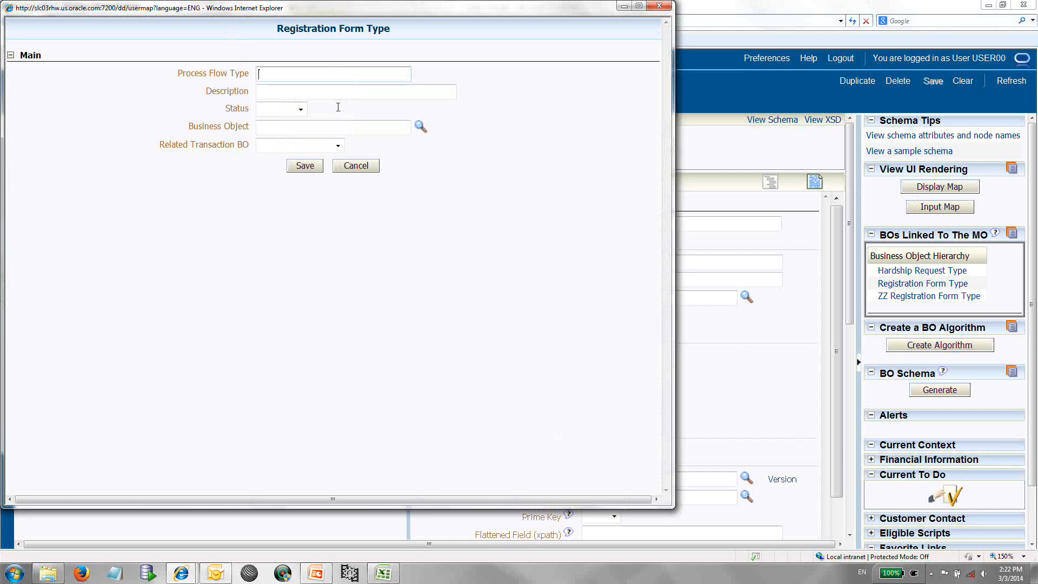
pyautogui.click(301, 110)
pyautogui.click(346, 169)
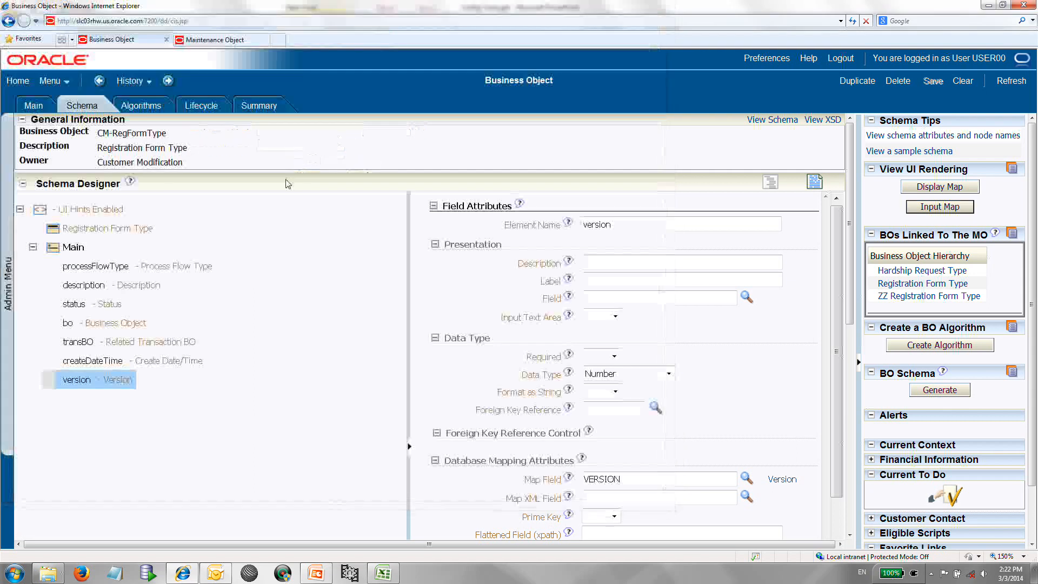
# Trace the status element's source through the Process Flow Type maintenance object and CI_PROC_FLOW_TYPE table, and examine the BO_DATA_AREA field's definition.
pyautogui.click(75, 307)
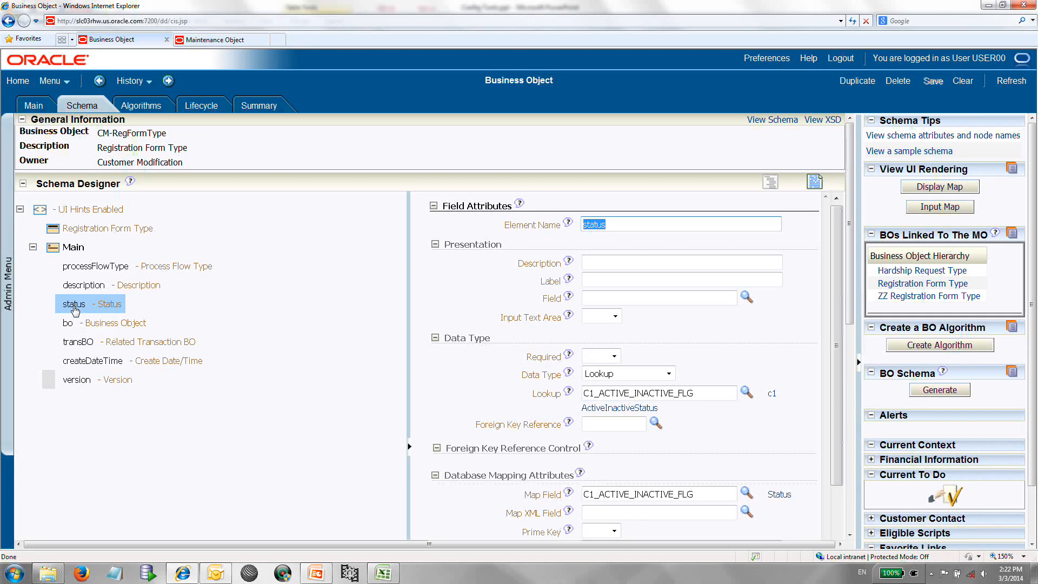
pyautogui.click(40, 106)
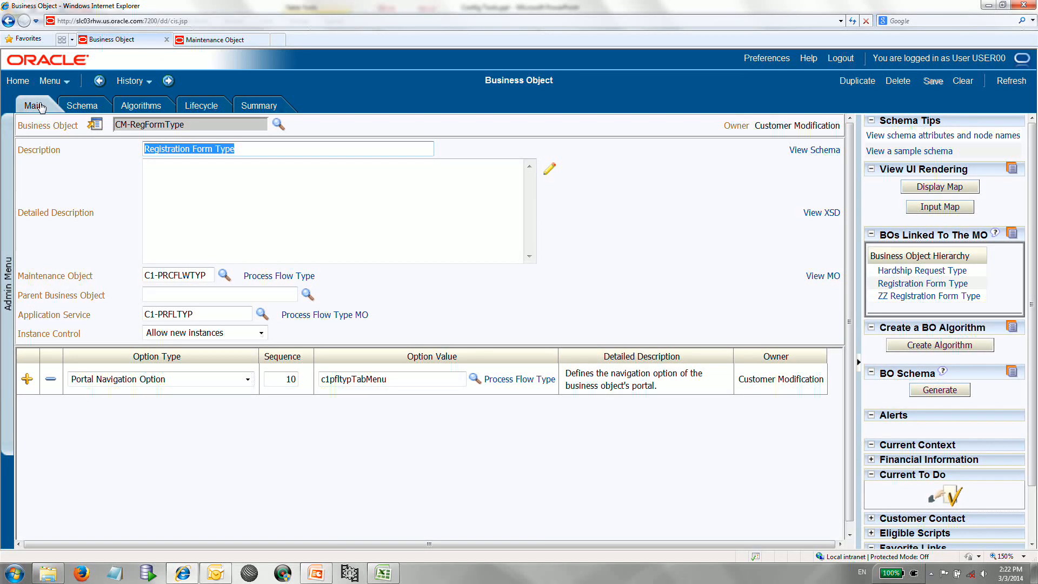
pyautogui.click(266, 277)
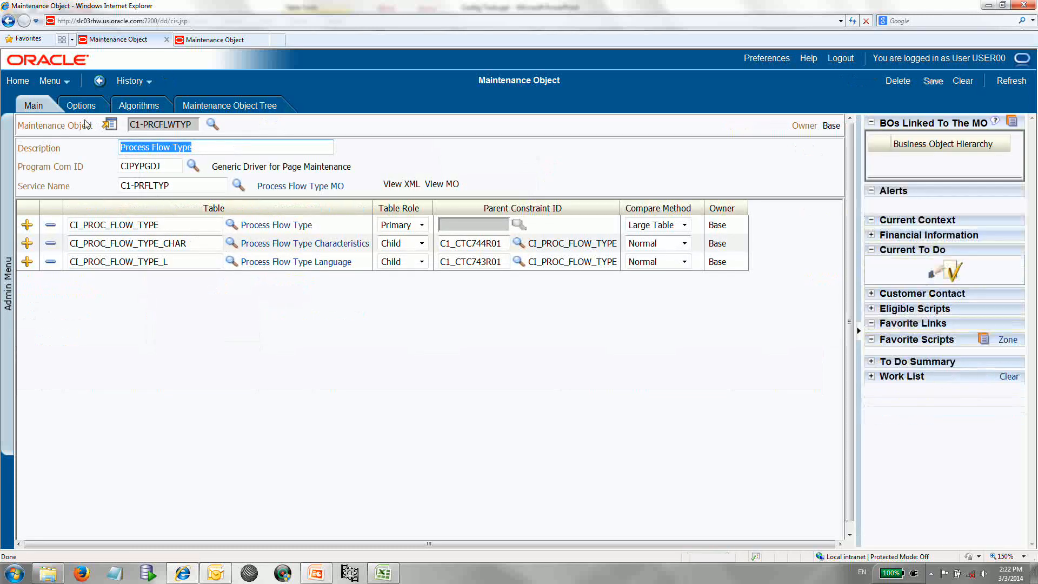
pyautogui.click(287, 228)
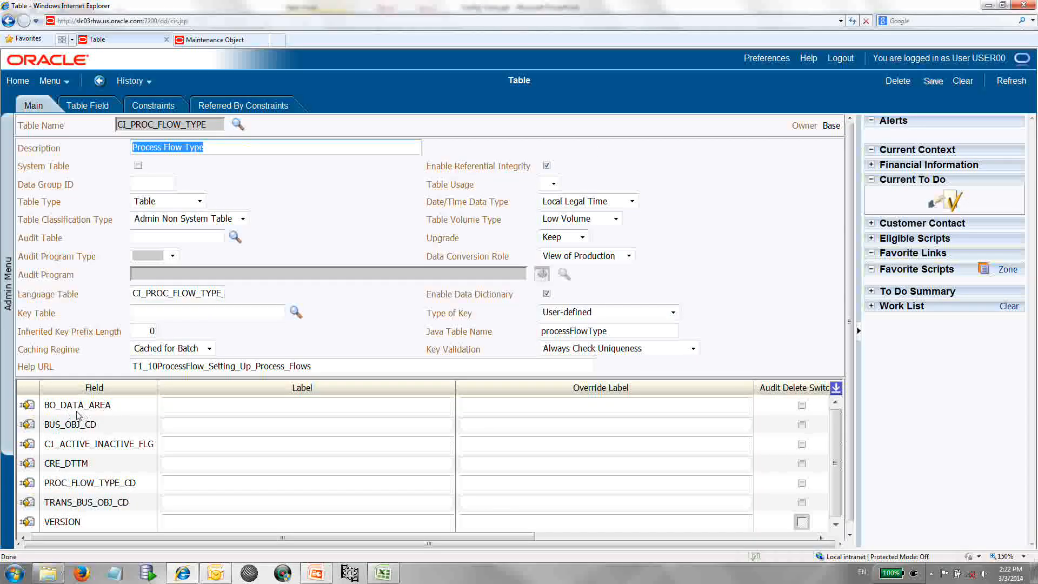
pyautogui.click(29, 405)
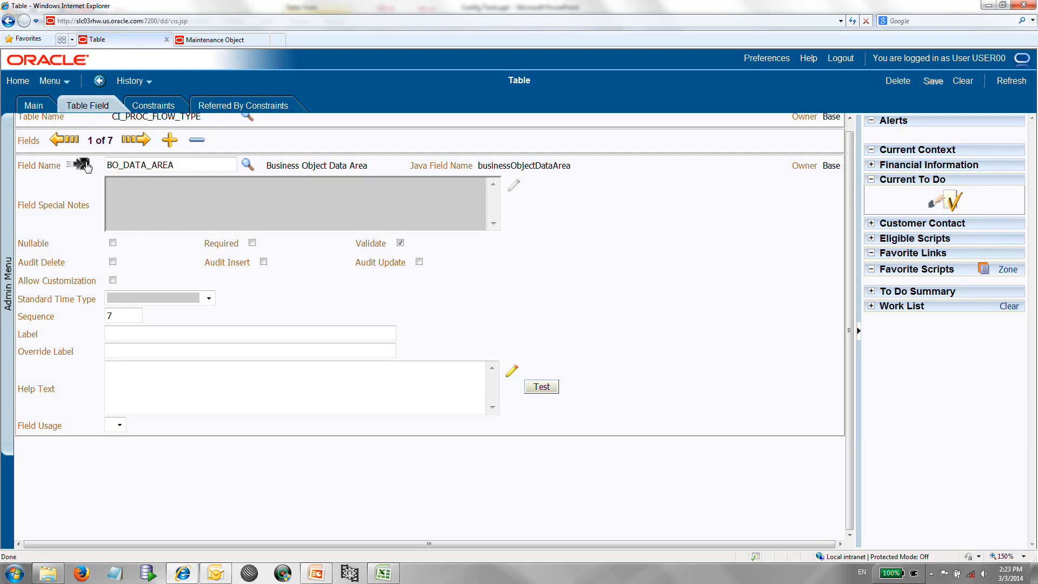
pyautogui.click(86, 165)
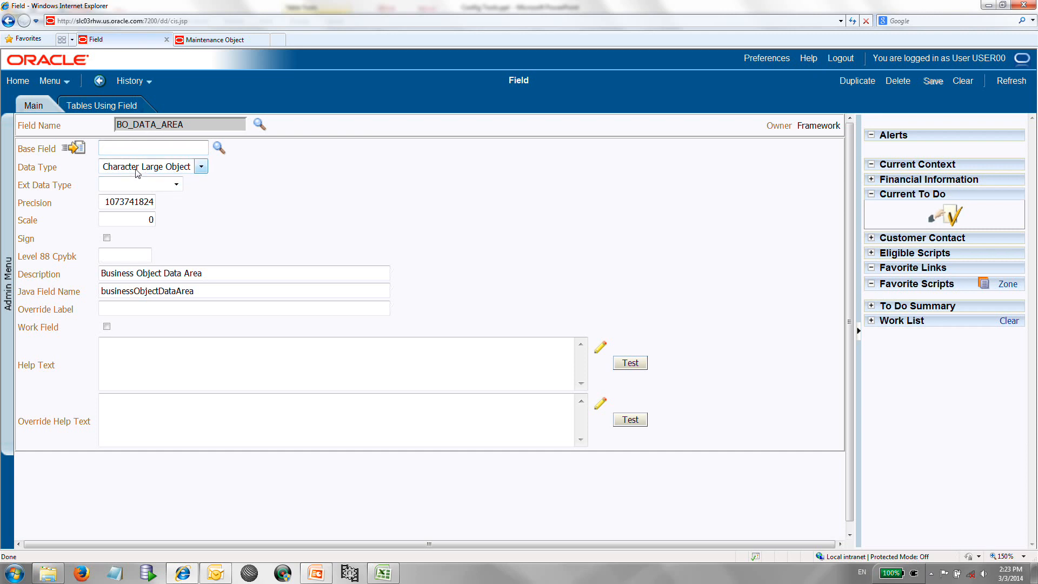
# Return to the CM-RegFormType schema and read the help for the status element's Map XML Field attribute.
pyautogui.click(122, 85)
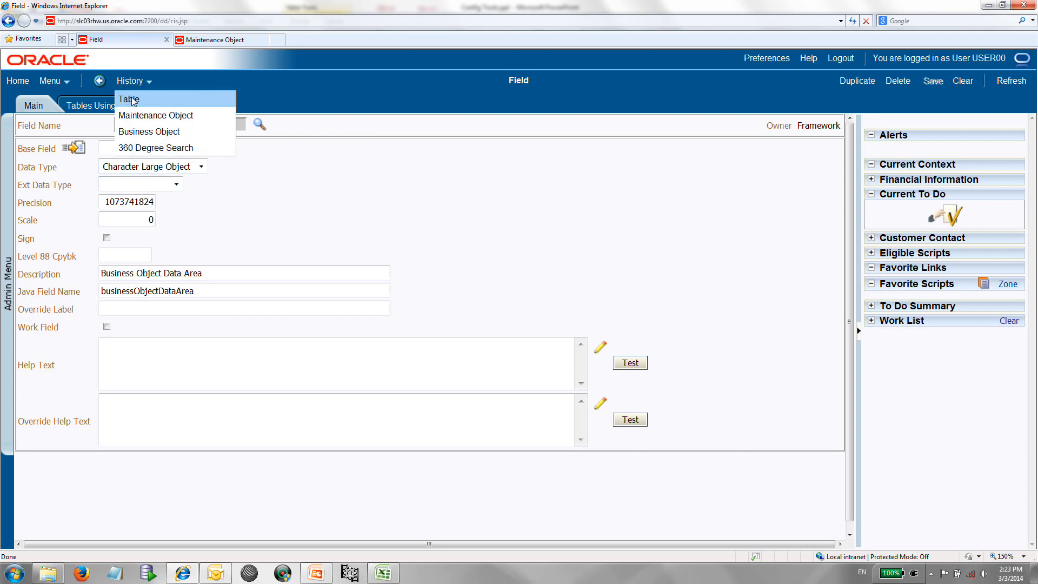
pyautogui.click(144, 132)
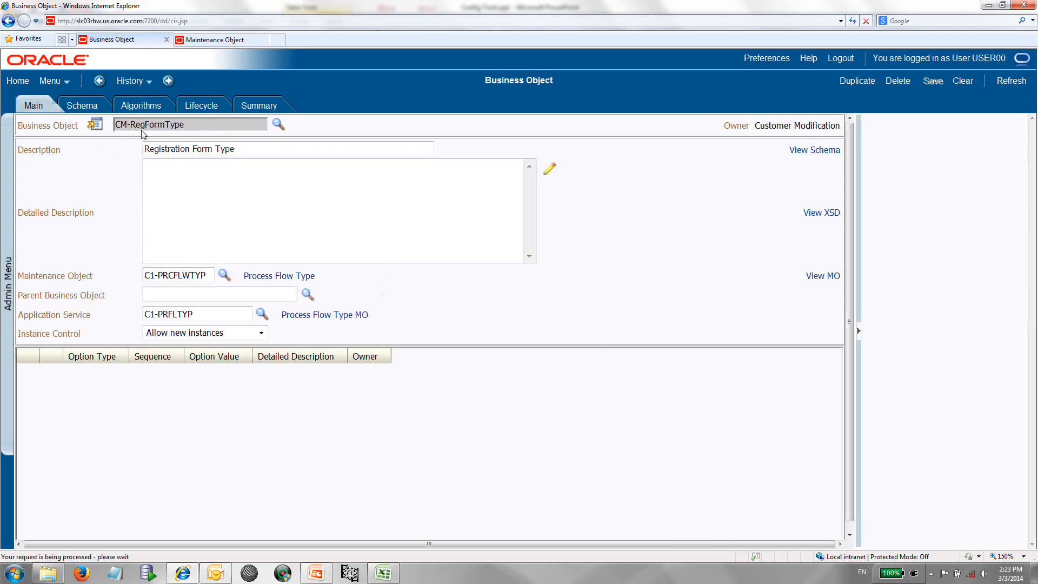
pyautogui.click(87, 110)
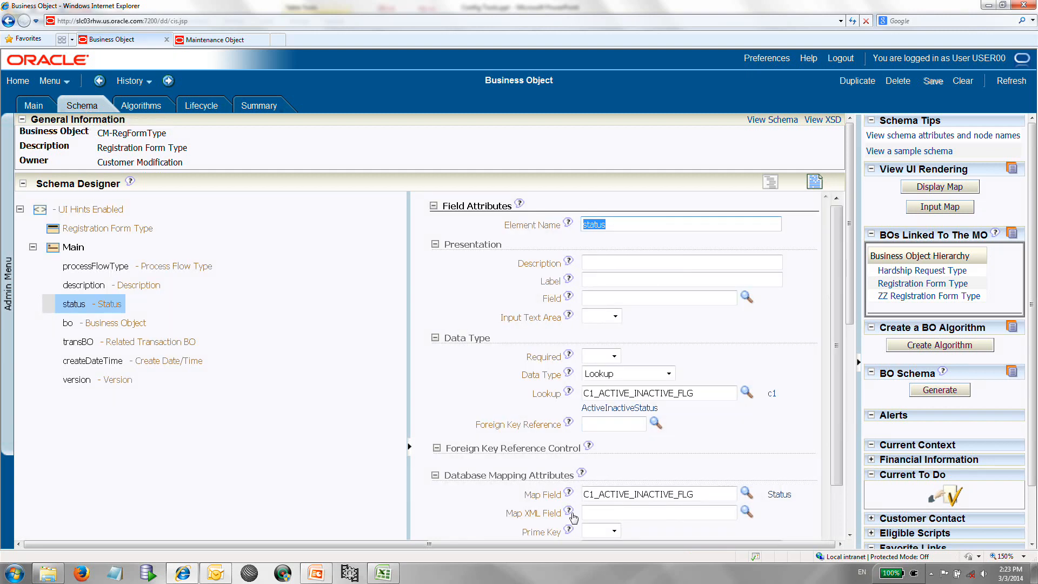
pyautogui.click(568, 511)
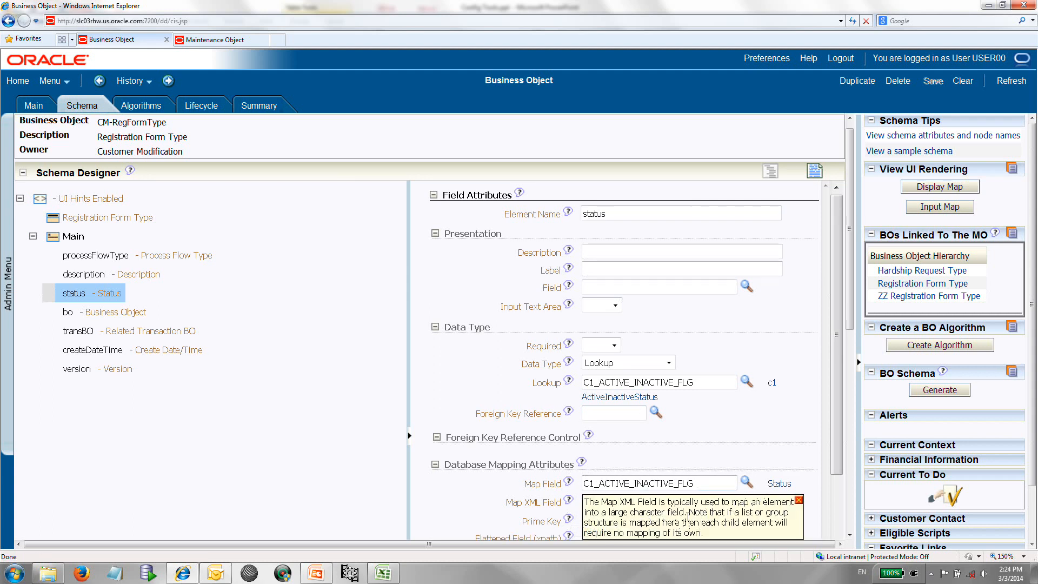
pyautogui.click(798, 500)
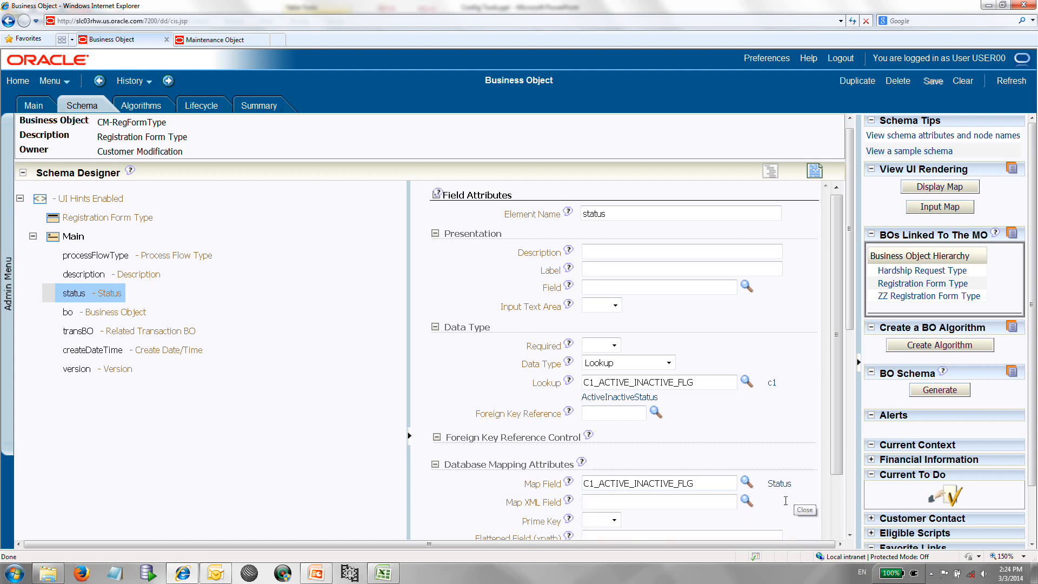
pyautogui.click(594, 502)
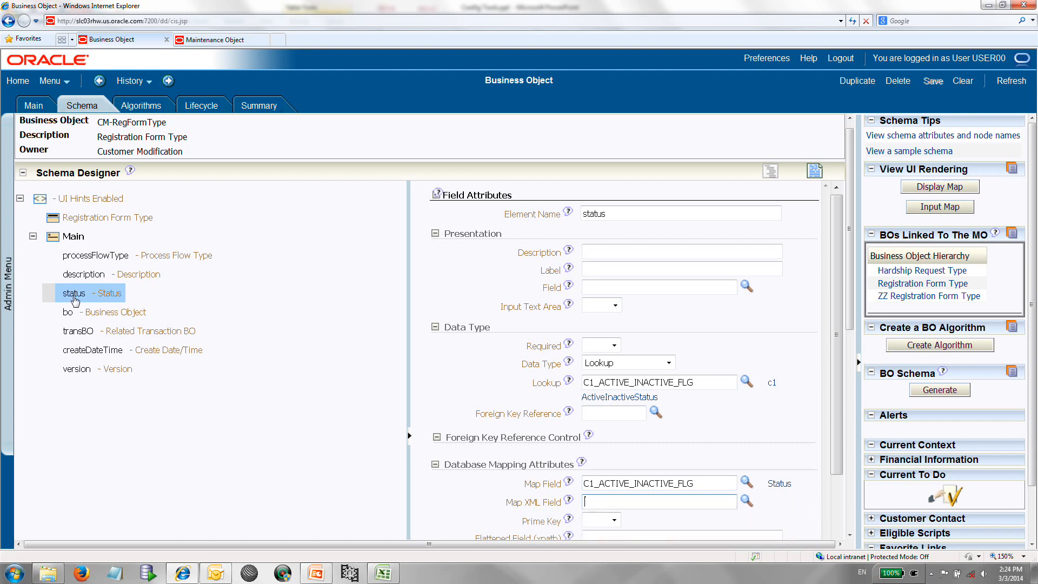
# Add a new element of type Field named inactiveReason directly below the status element.
pyautogui.rightClick(75, 299)
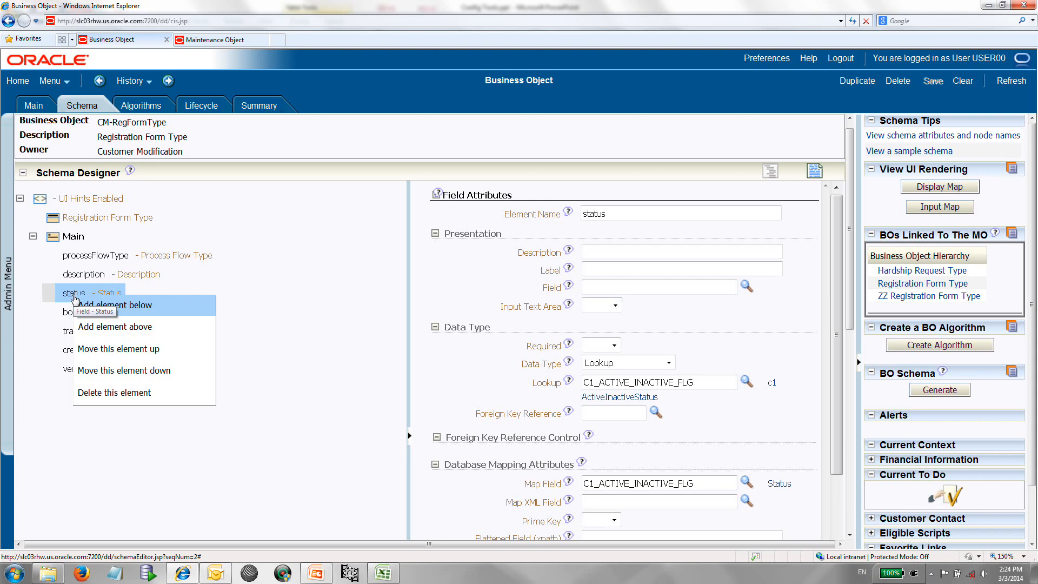
pyautogui.click(93, 311)
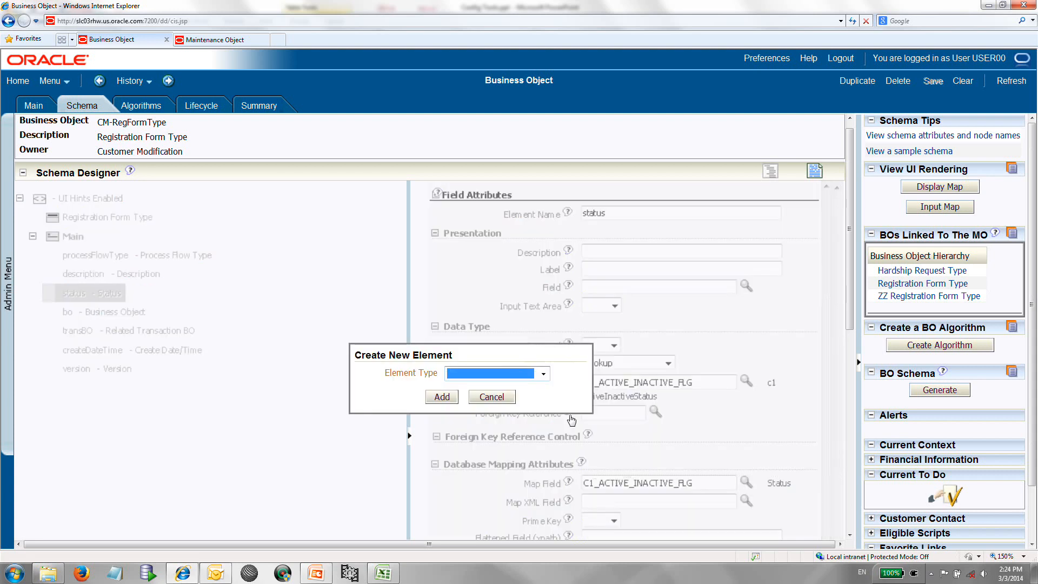
pyautogui.click(543, 374)
pyautogui.click(509, 400)
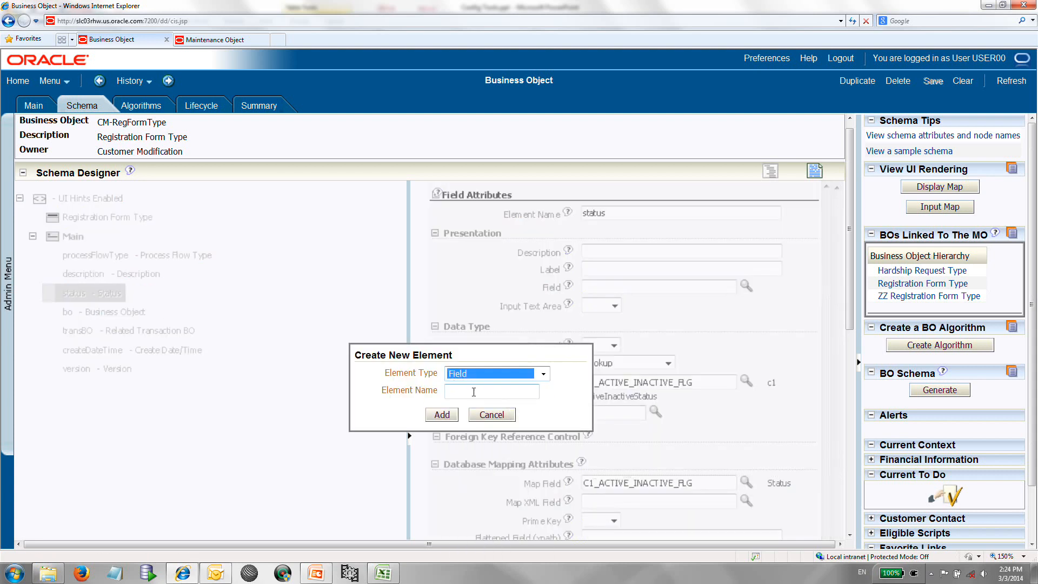
pyautogui.click(451, 391)
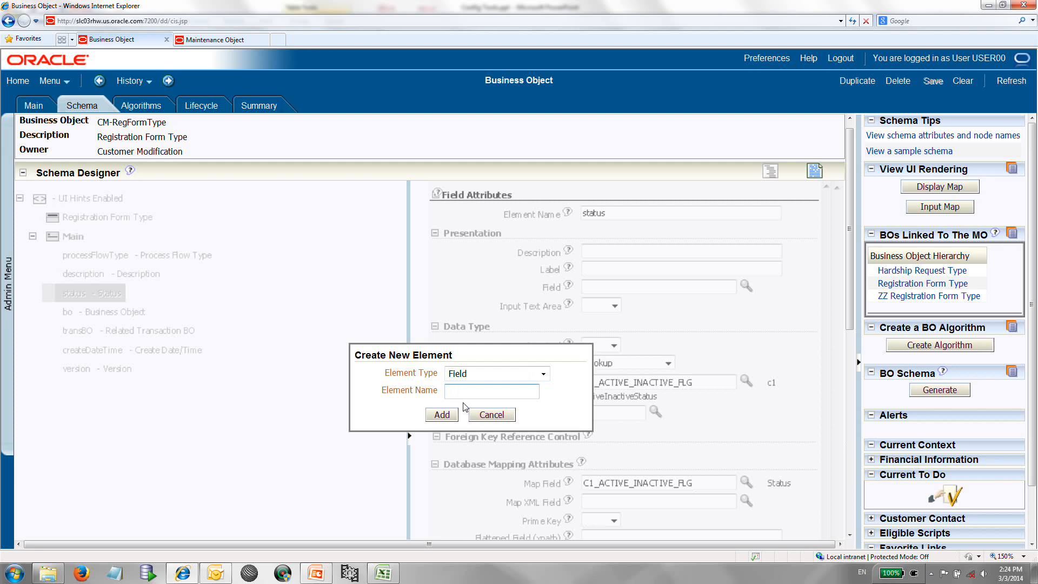
pyautogui.write('inactiveReason')
pyautogui.click(446, 419)
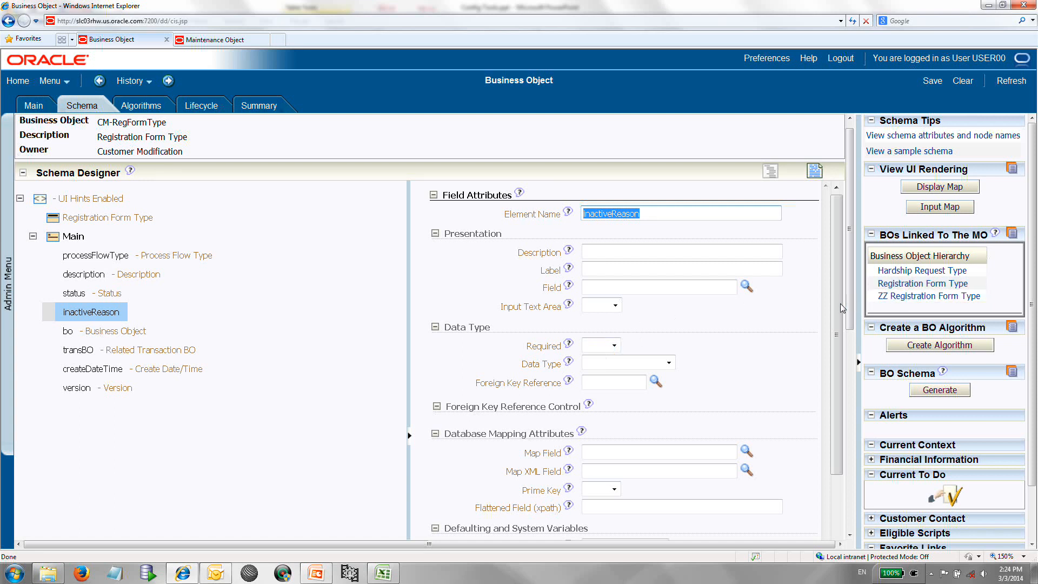
# Map the inactiveReason element to the XML field BO_DATA_AREA, save the business object, and reselect the element.
pyautogui.scroll(-3, 840, 303)
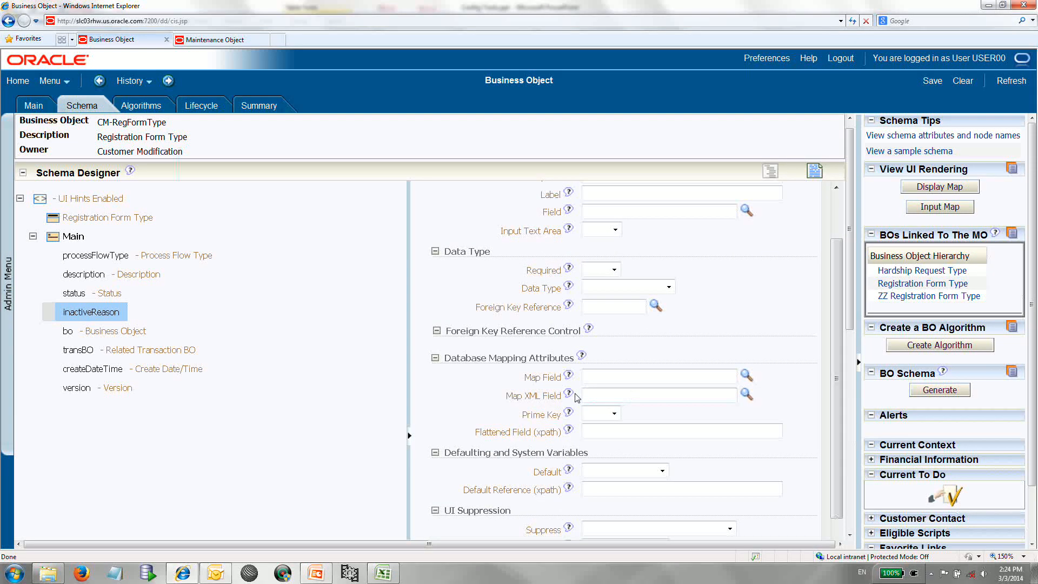
pyautogui.click(746, 394)
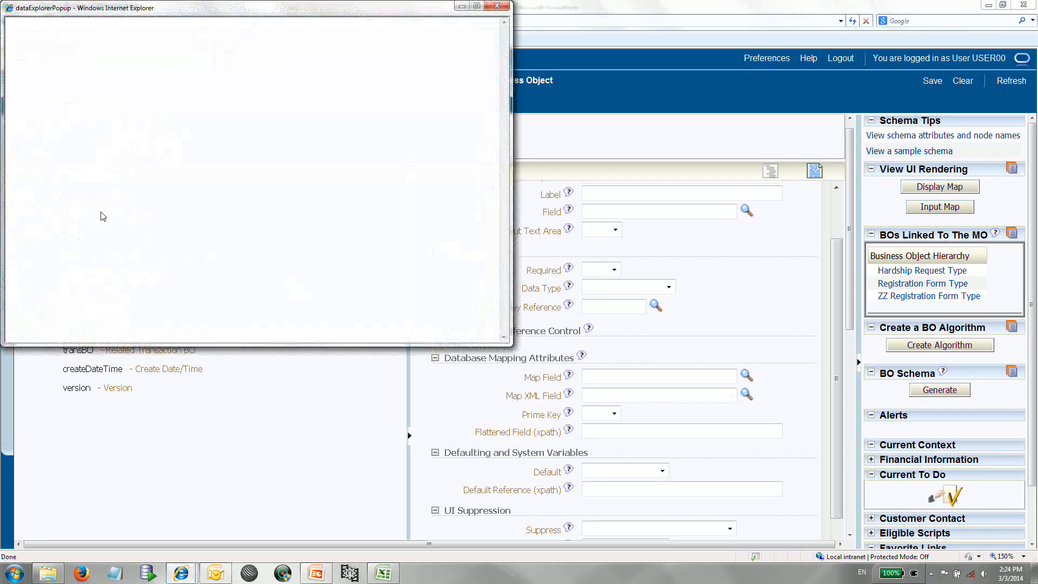
pyautogui.click(72, 129)
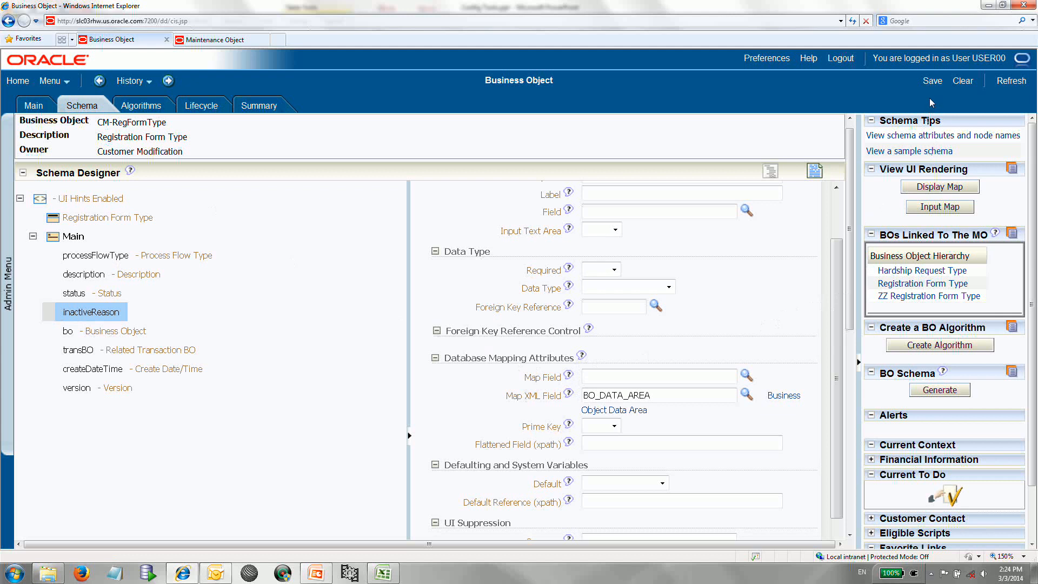
pyautogui.click(932, 81)
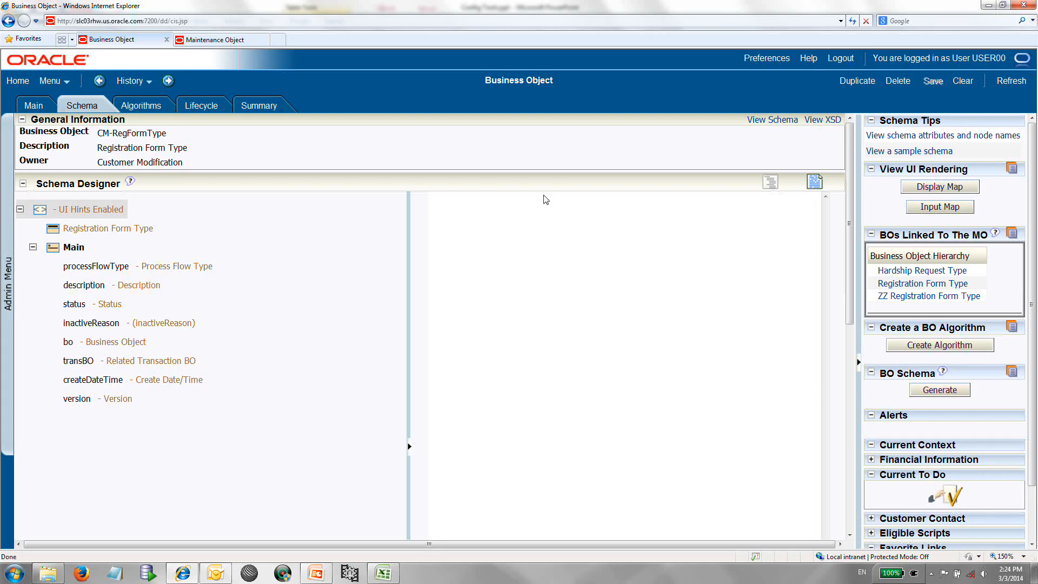
pyautogui.click(107, 324)
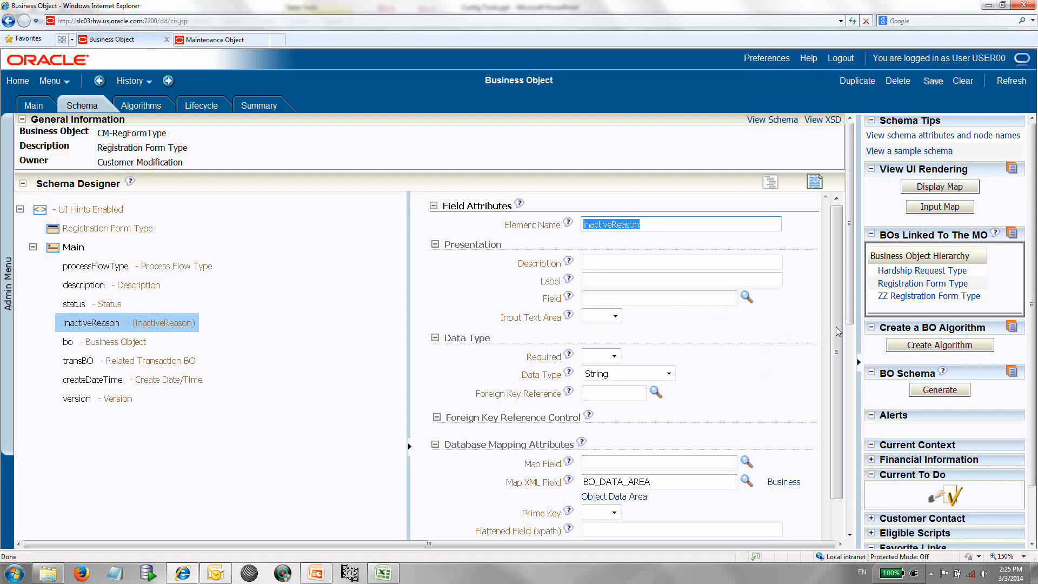
# Assign the field INACTIVE_REASON_XFLG to the inactiveReason element by searching field descriptions for "inactive", and save the business object.
pyautogui.moveTo(849, 316)
pyautogui.mouseDown()
pyautogui.moveTo(849, 356)
pyautogui.moveTo(845, 331)
pyautogui.mouseUp()
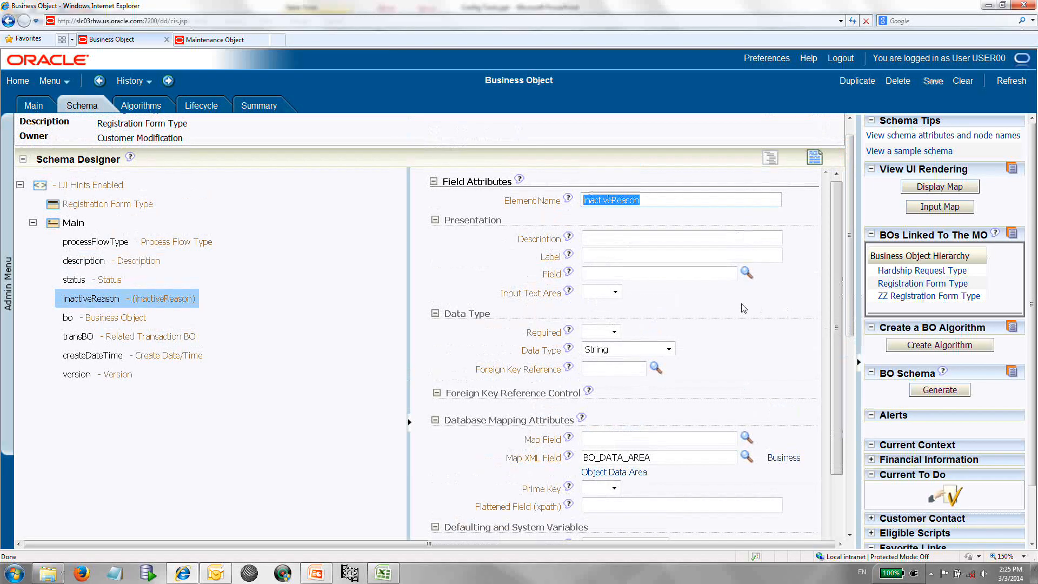
pyautogui.click(588, 272)
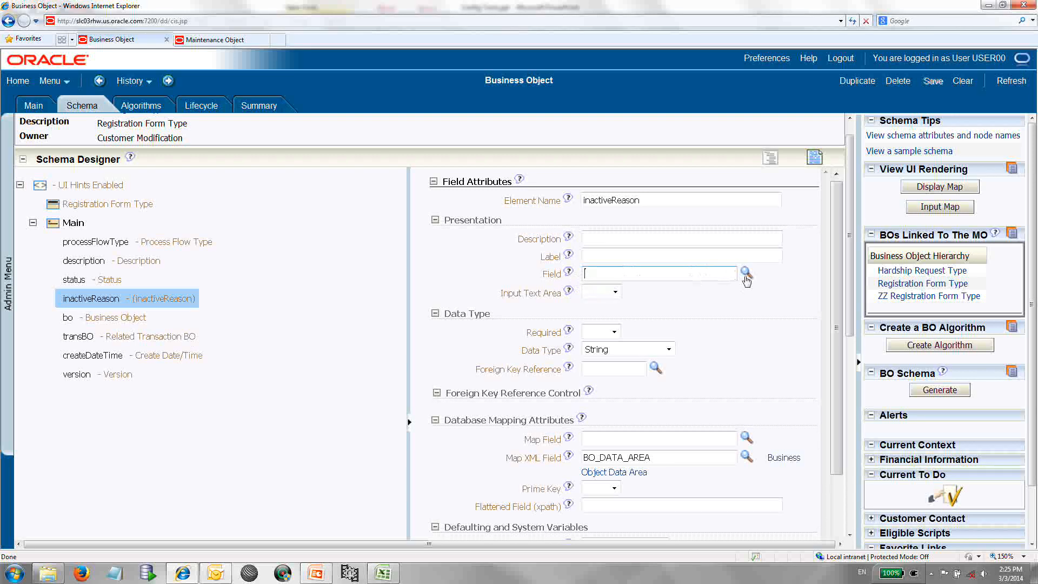
pyautogui.click(747, 274)
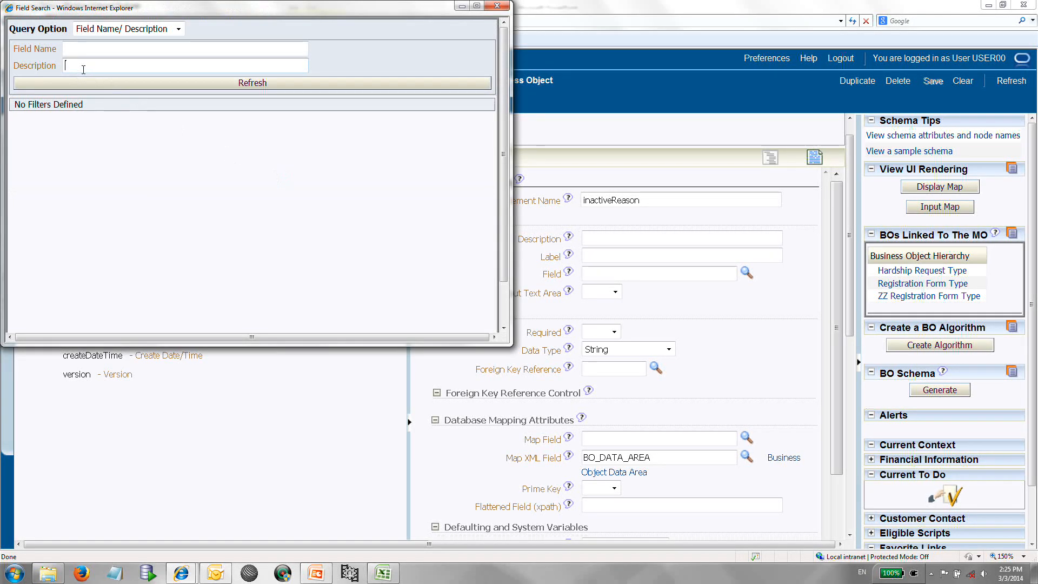
pyautogui.click(89, 65)
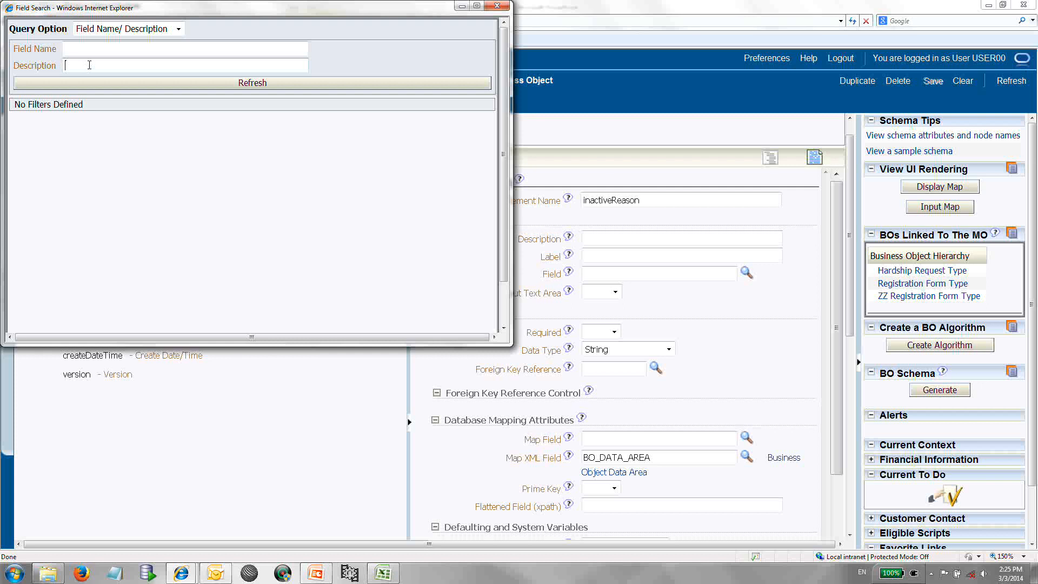
pyautogui.write('inactiv')
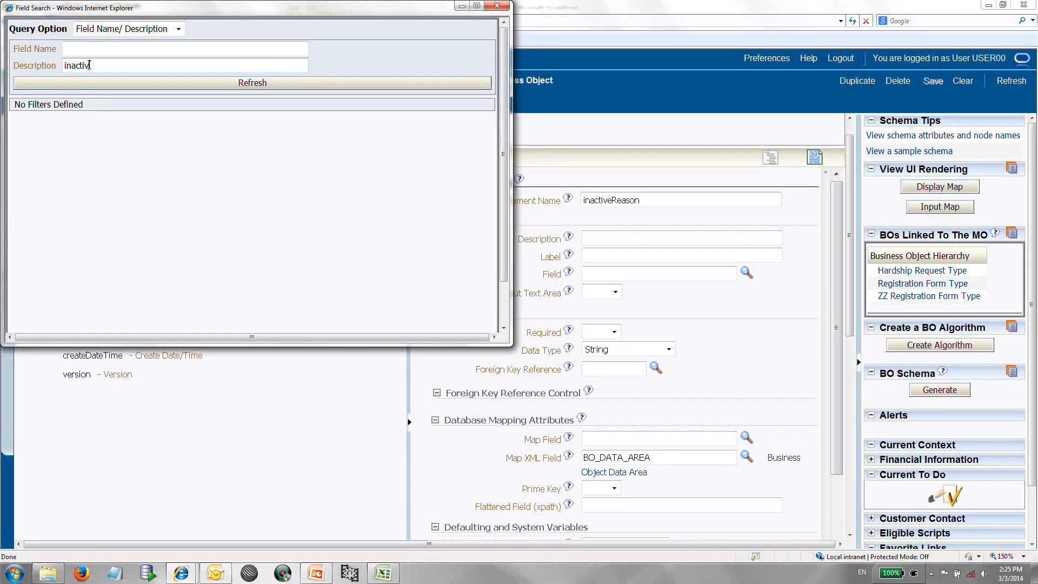
pyautogui.write('e')
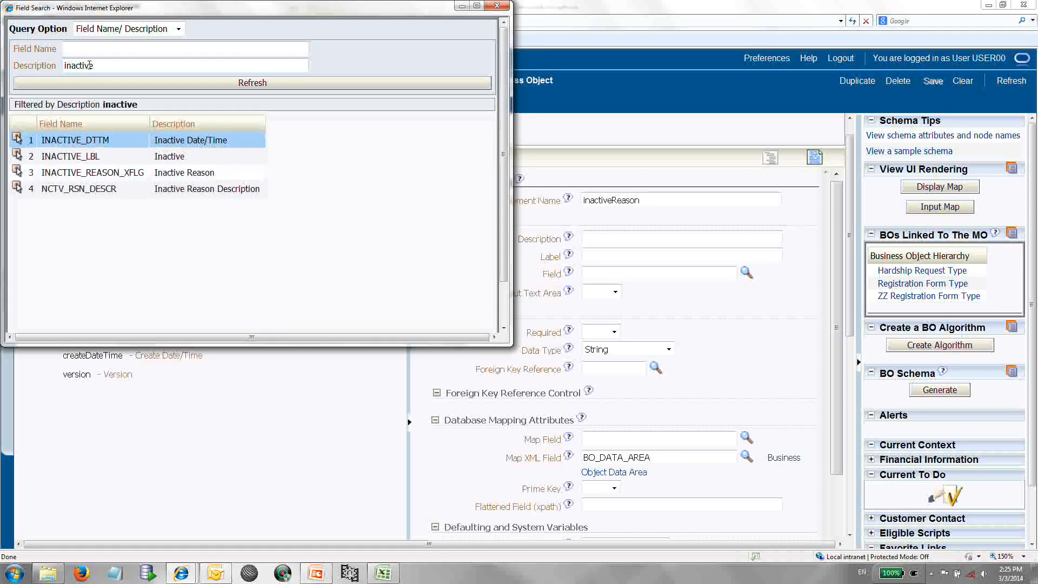
pyautogui.click(27, 179)
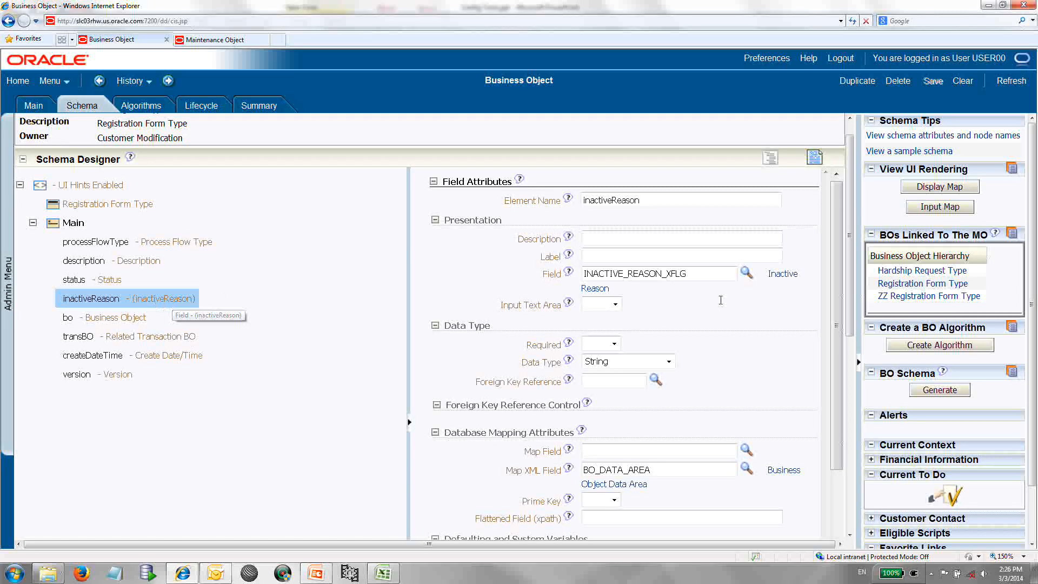
pyautogui.click(930, 85)
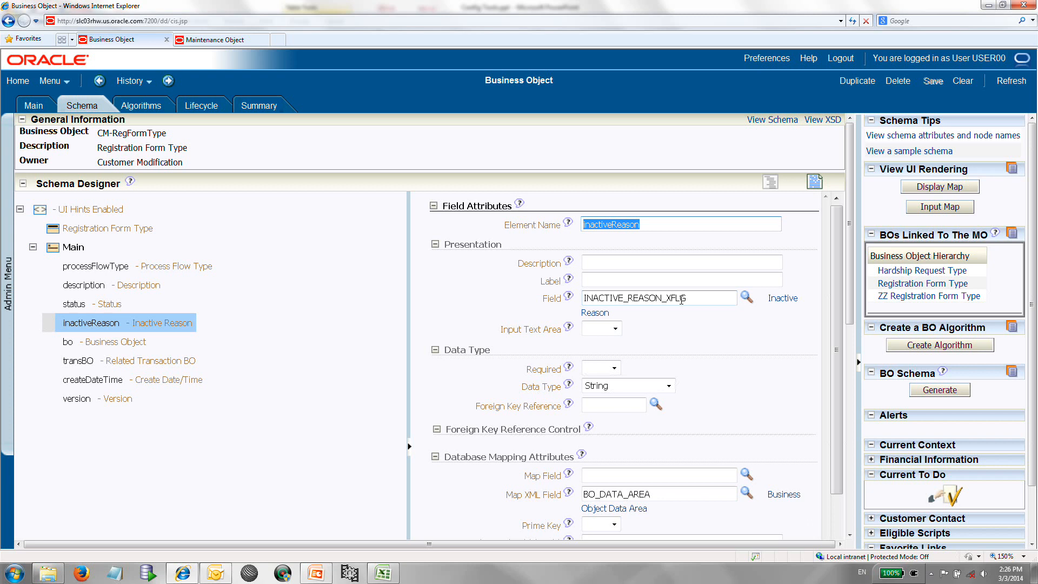
# Search extendable lookups for the description "%regis", open CM-RegFormTypeInactiveReason and view the details of its INCOMPLETE value.
pyautogui.click(8, 283)
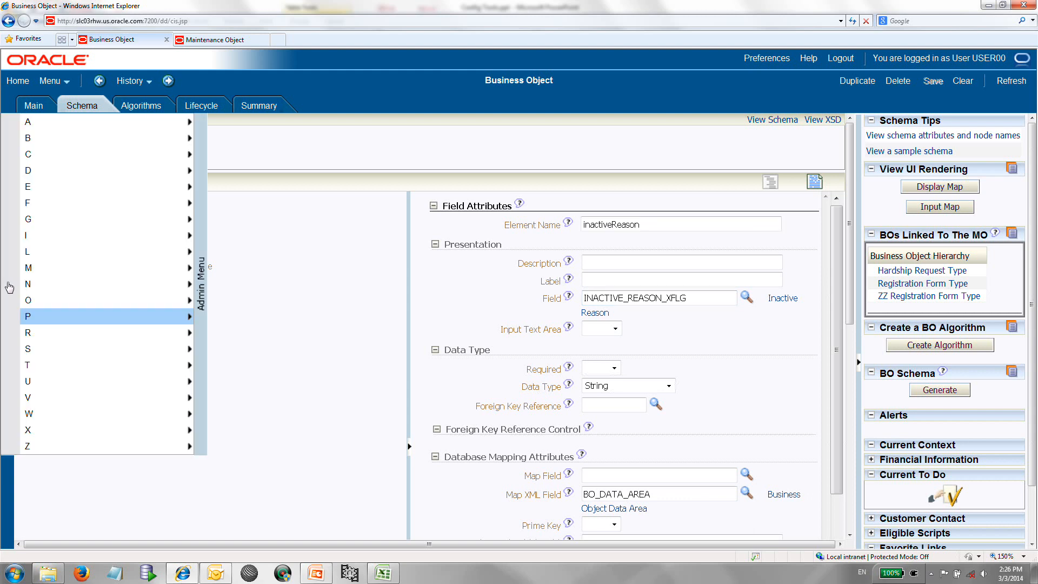
pyautogui.moveTo(51, 187)
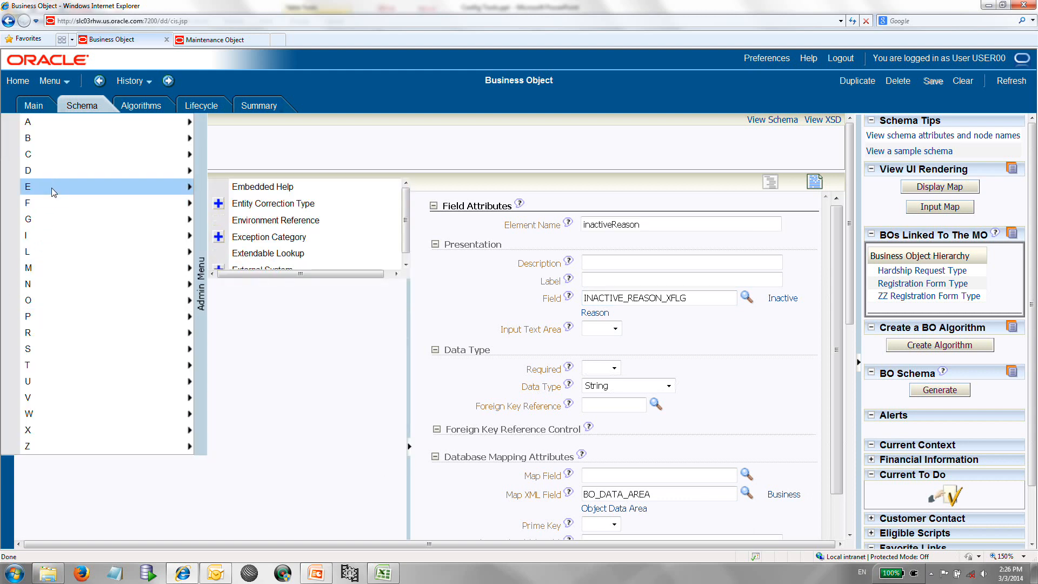
pyautogui.click(278, 254)
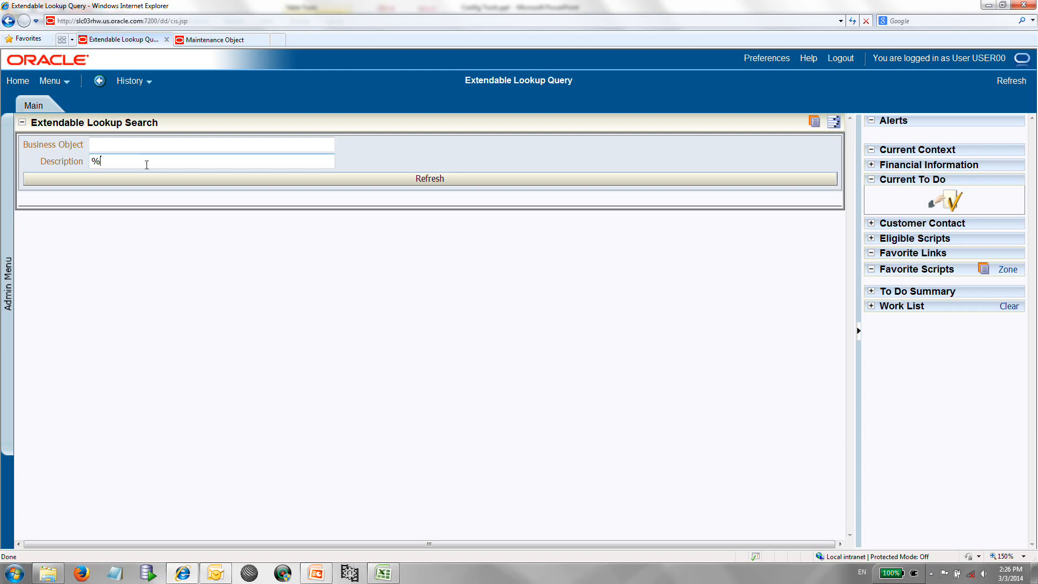
pyautogui.write('regis')
pyautogui.press('Return')
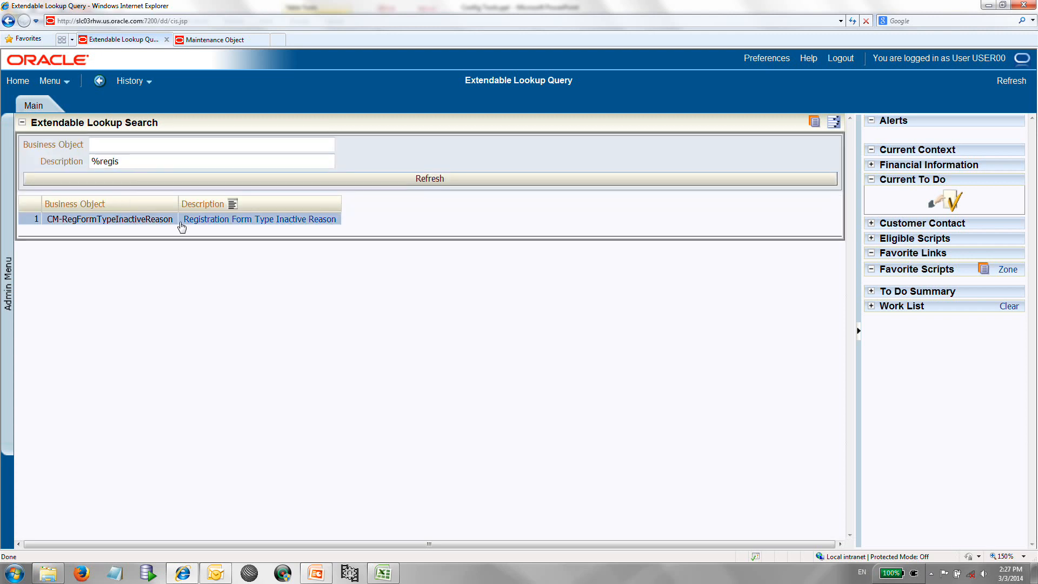
pyautogui.click(199, 222)
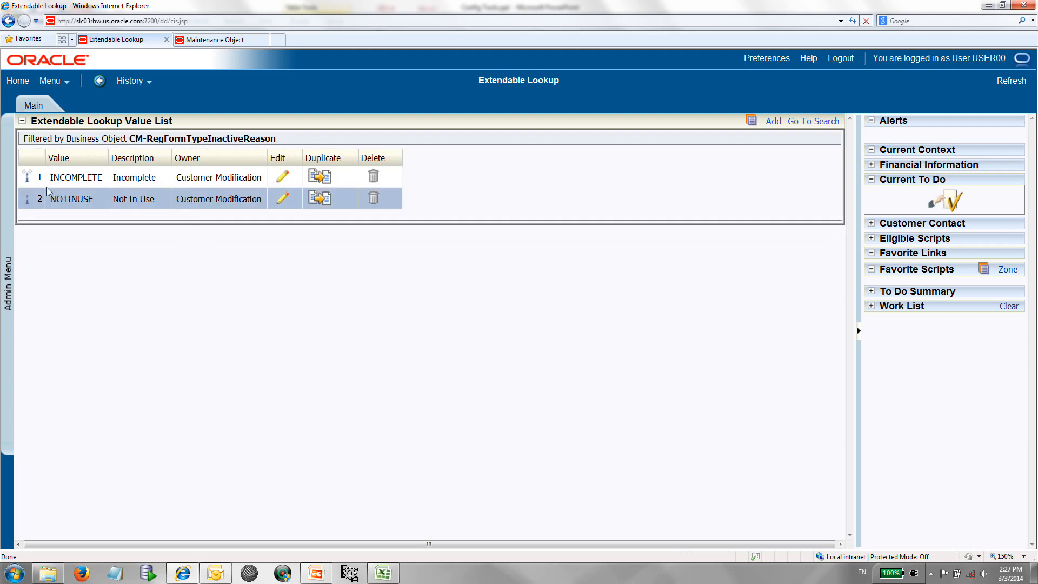
pyautogui.click(25, 181)
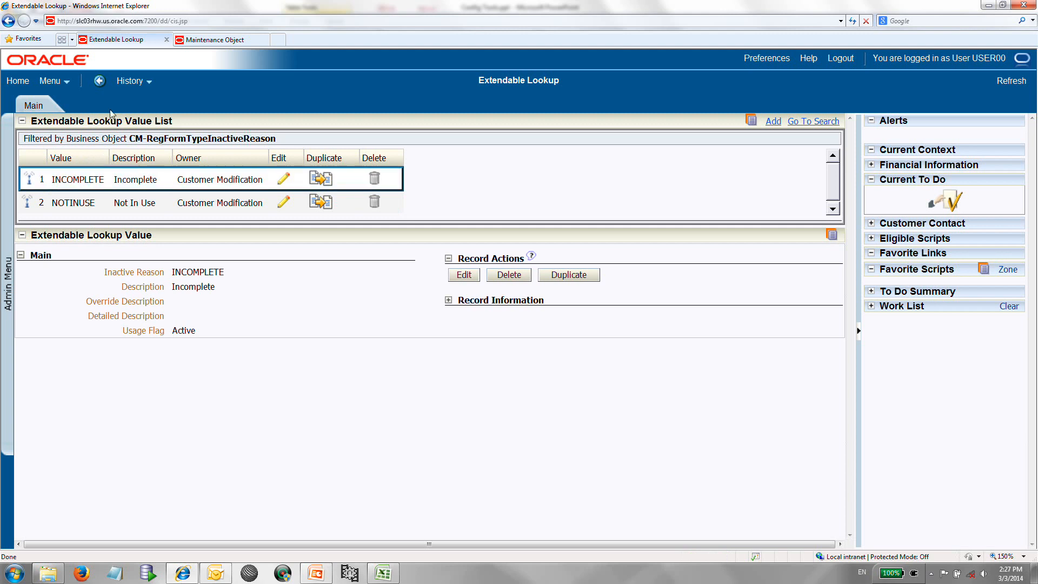
# Return to the CM-RegFormType schema and set the inactiveReason element's data type to Extendable Lookup.
pyautogui.click(125, 83)
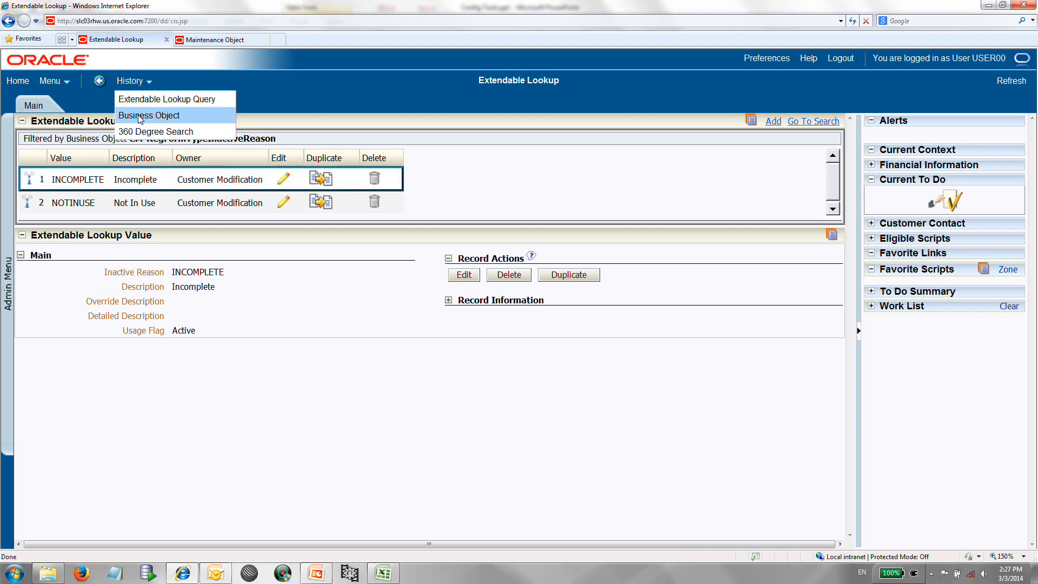
pyautogui.click(140, 116)
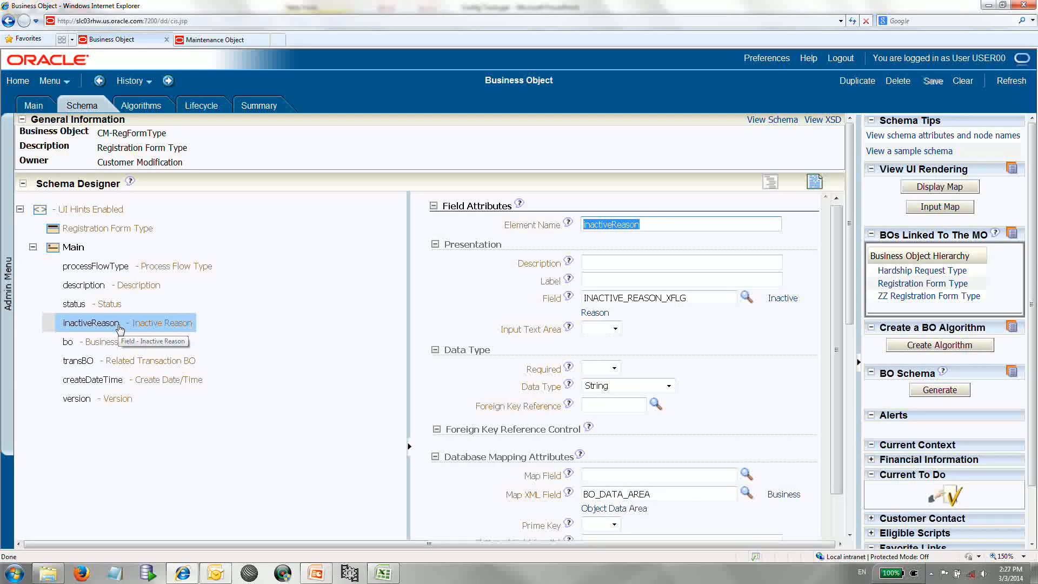
pyautogui.scroll(-3, 846, 346)
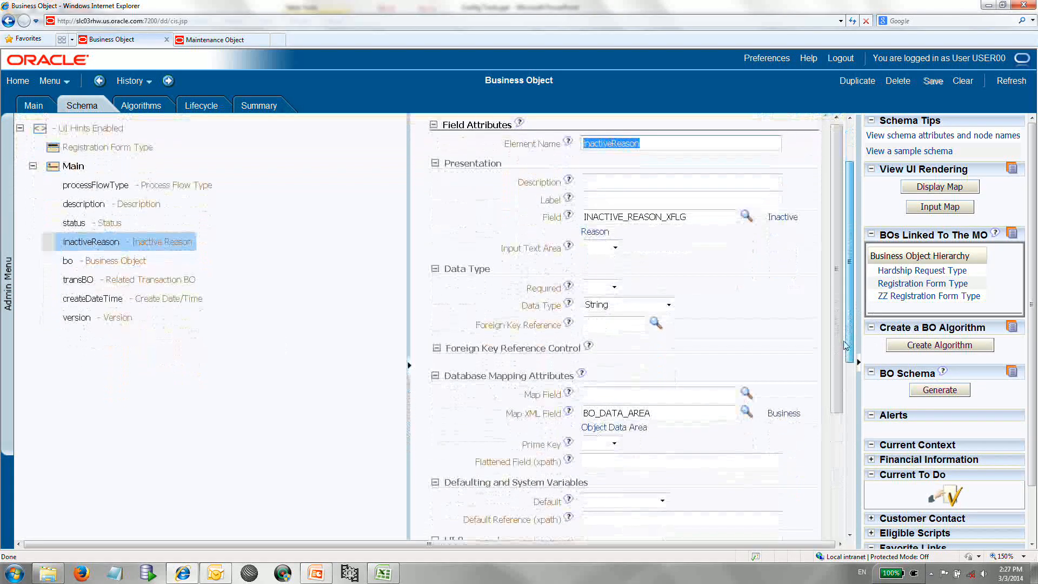
pyautogui.click(668, 302)
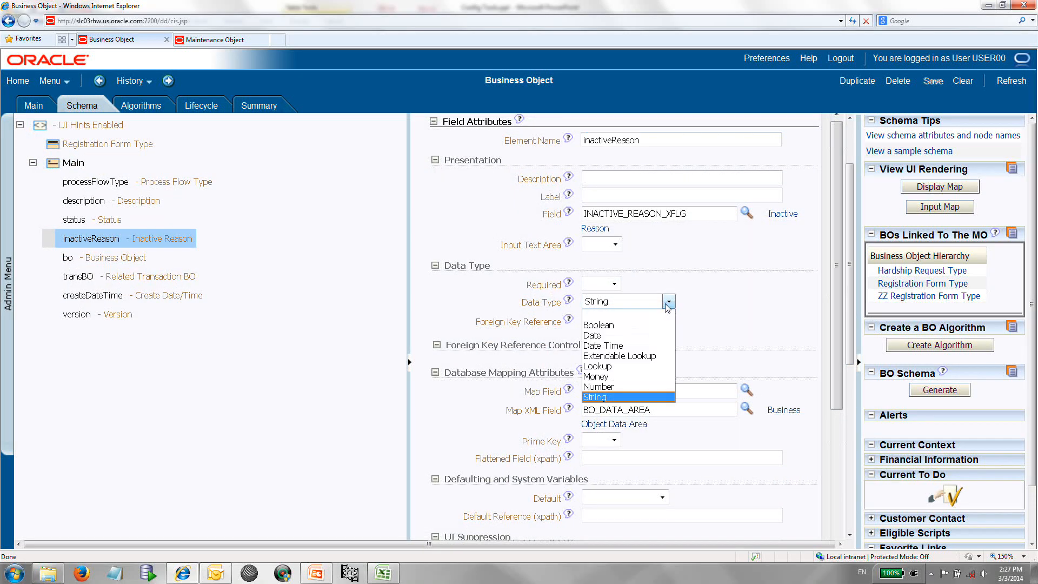
pyautogui.click(630, 356)
# Set the inactiveReason element's extendable lookup to CM-RegFormTypeInactiveReason by searching for "%inac", and save the business object.
pyautogui.click(746, 320)
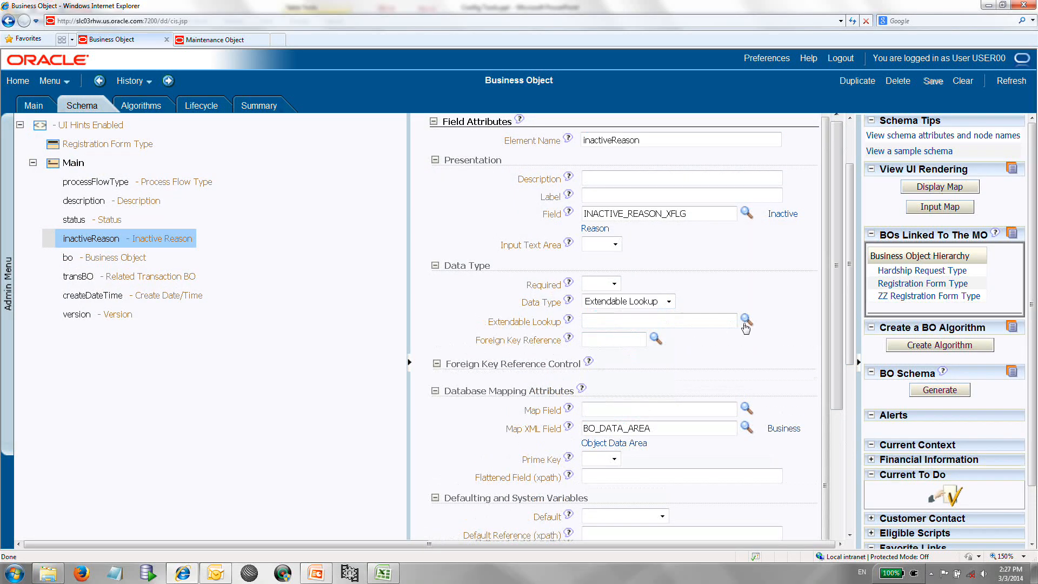
pyautogui.click(121, 47)
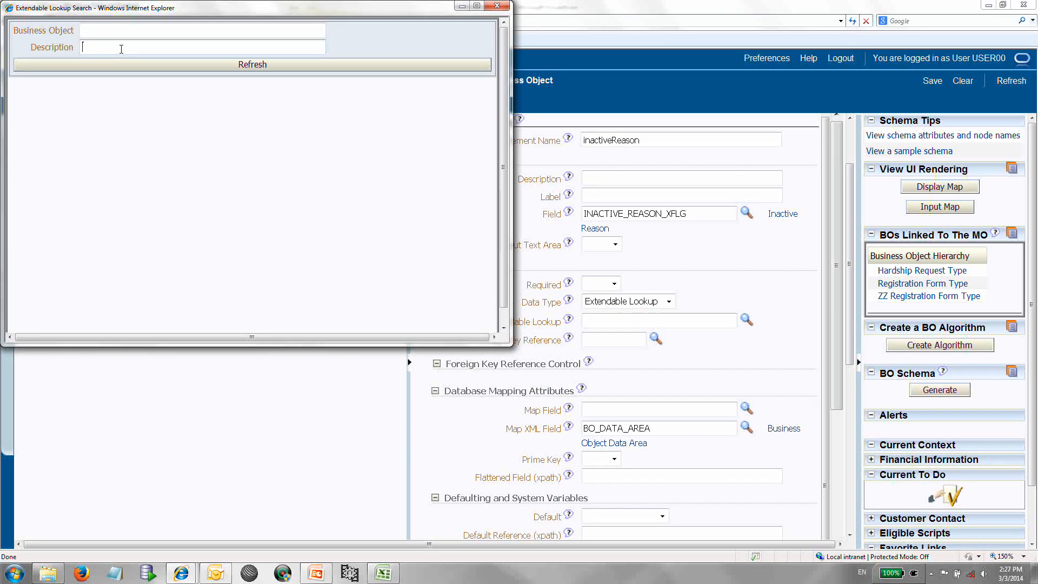
pyautogui.write('inact')
pyautogui.press('BackSpace')
pyautogui.press('BackSpace')
pyautogui.press('BackSpace')
pyautogui.press('BackSpace')
pyautogui.write('ac')
pyautogui.press('Return')
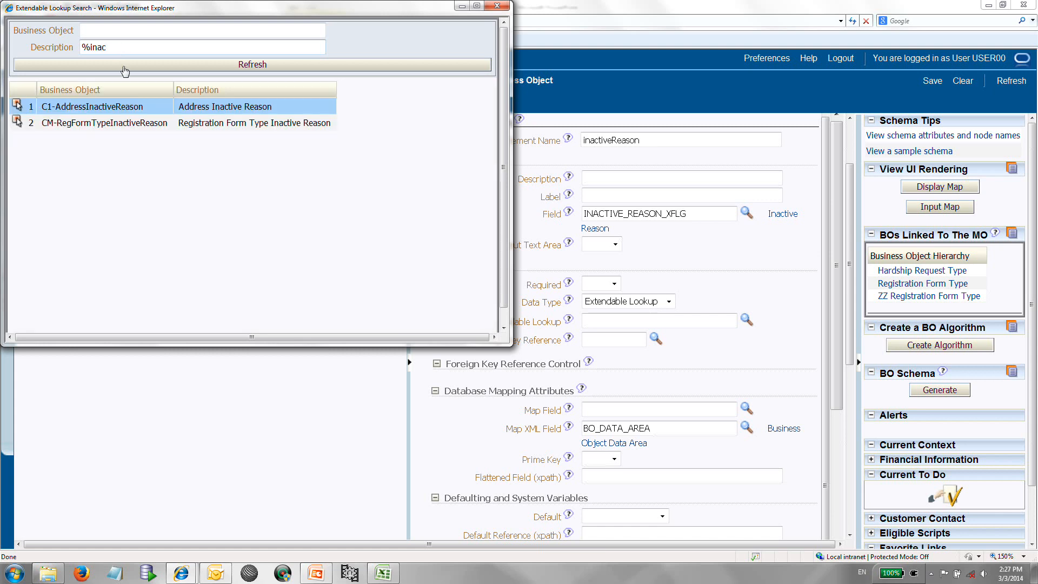
pyautogui.click(31, 124)
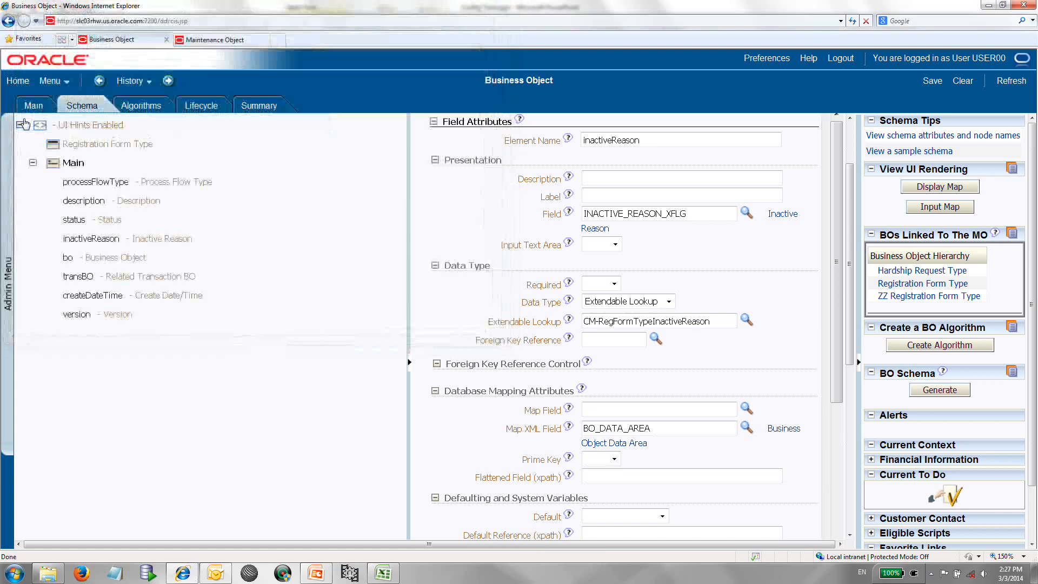
pyautogui.click(927, 84)
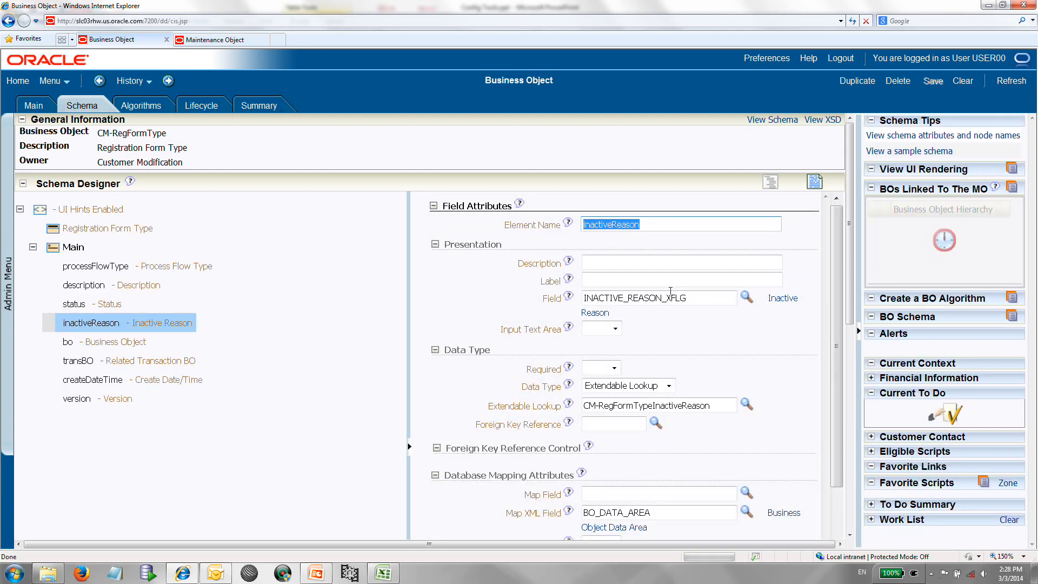
# Preview the schema's input map, check the Inactive Reason dropdown options, and cancel the preview.
pyautogui.click(922, 209)
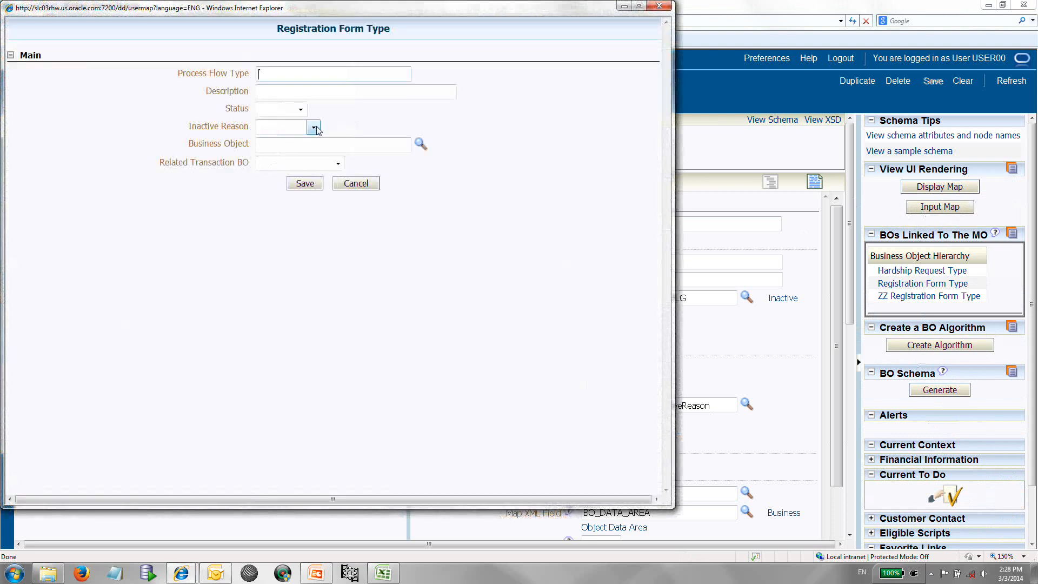
pyautogui.click(313, 127)
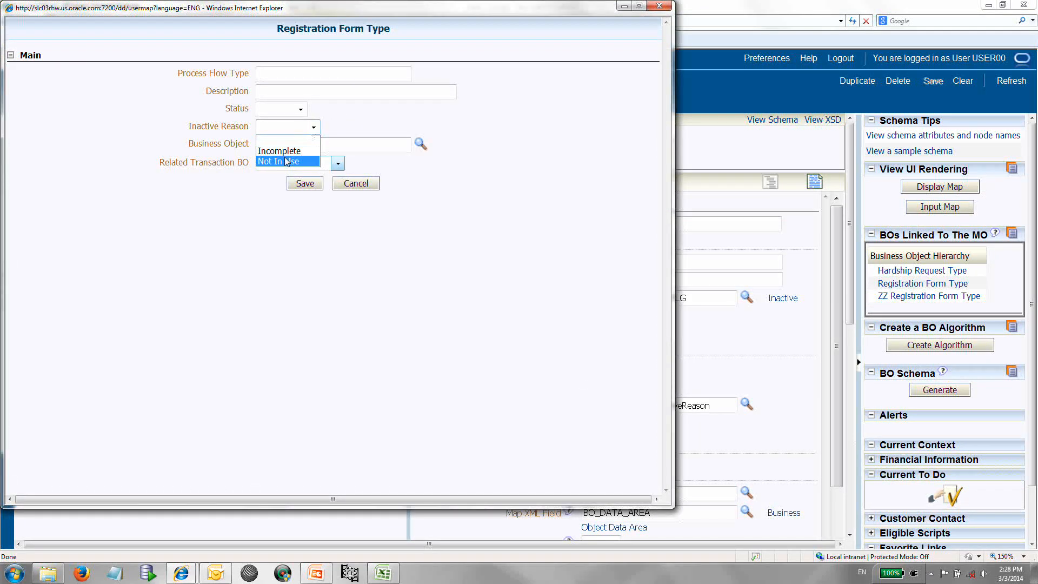
pyautogui.click(354, 183)
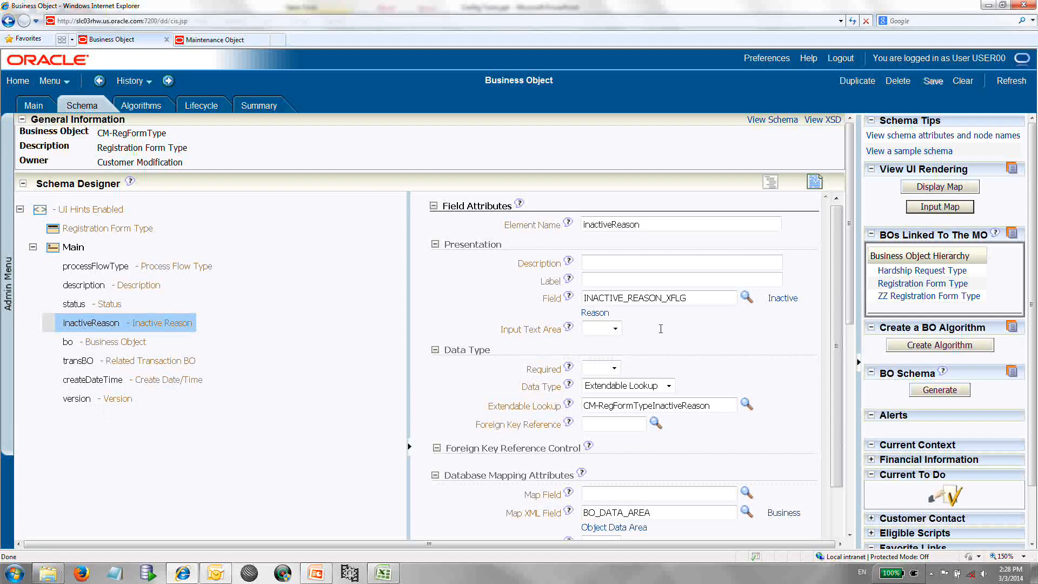
pyautogui.moveTo(851, 261); pyautogui.dragTo(835, 361)
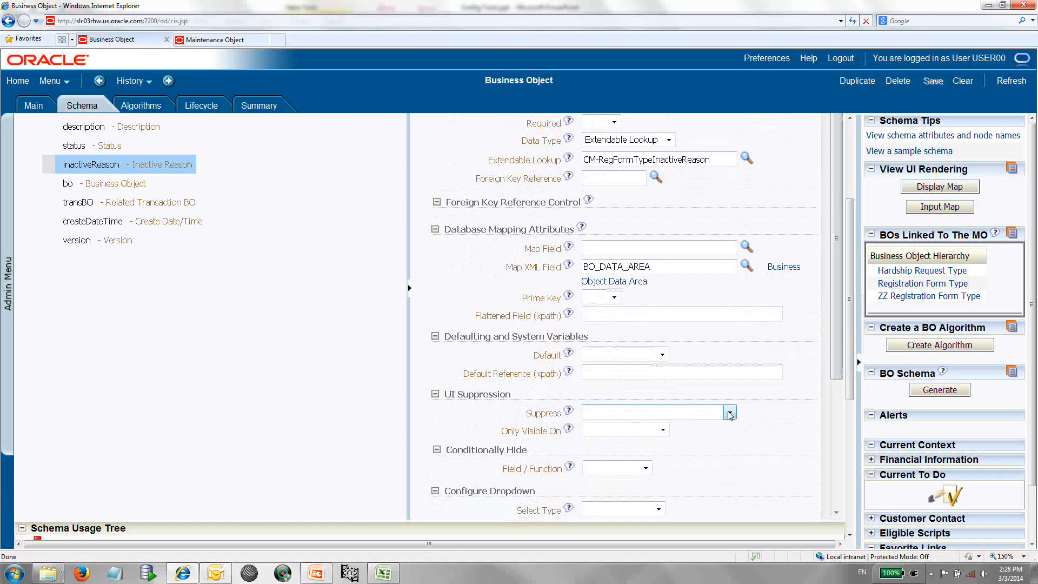
pyautogui.click(663, 430)
pyautogui.click(662, 430)
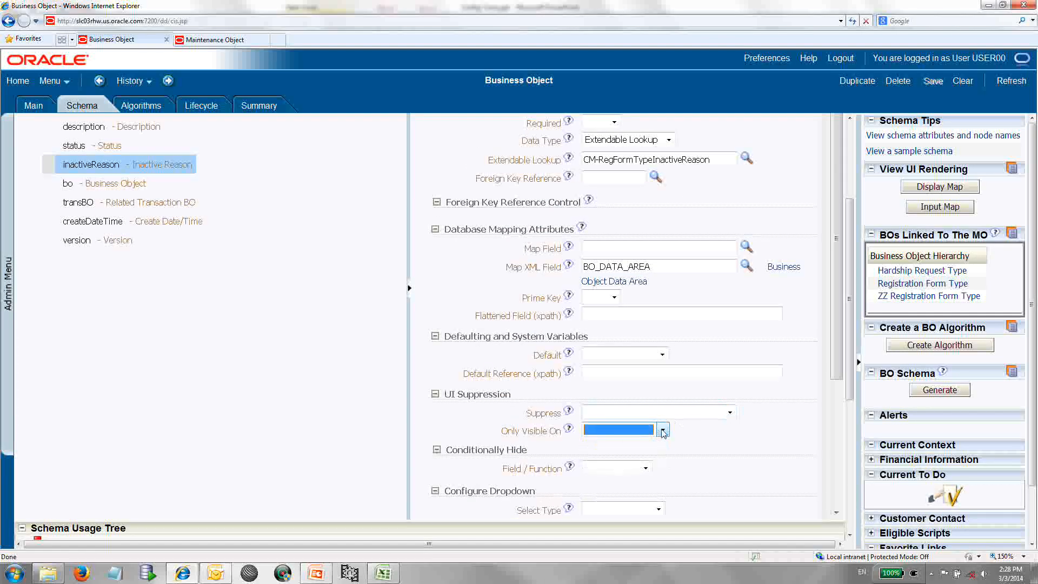
pyautogui.click(729, 414)
pyautogui.click(728, 414)
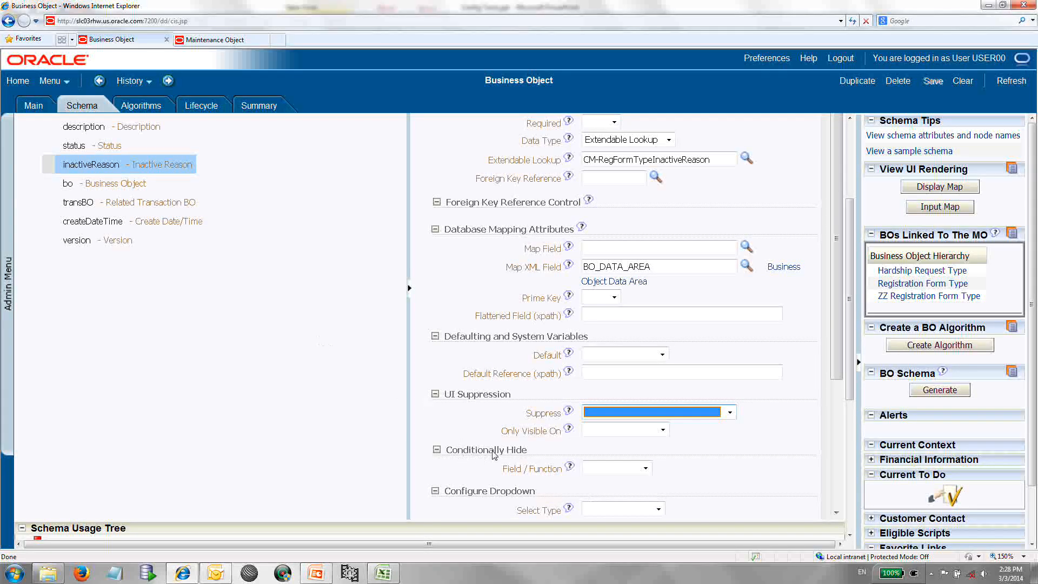
# Conditionally hide the inactiveReason element when the field status Equals C1AC, and save the business object.
pyautogui.click(645, 467)
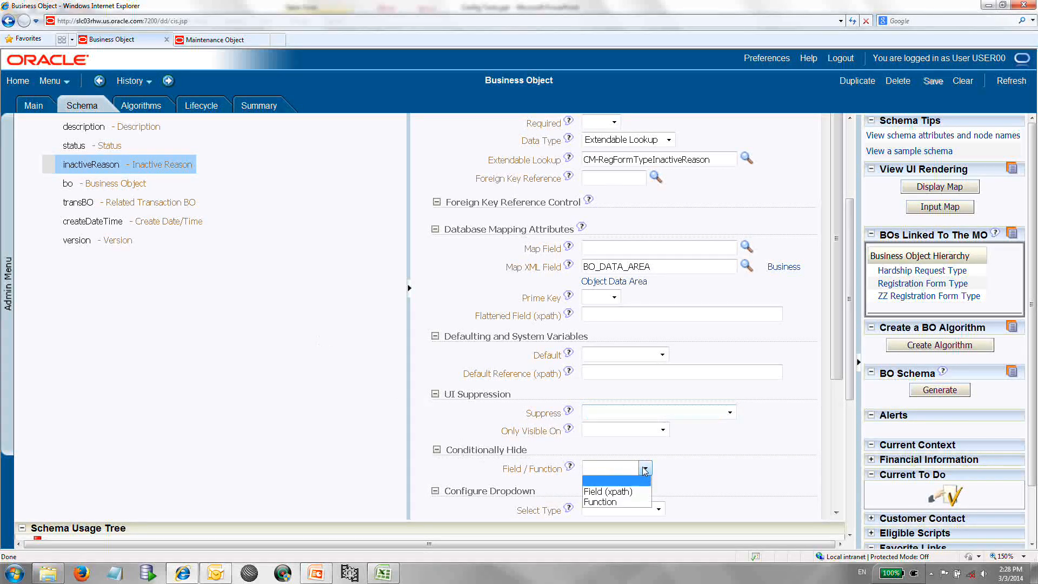
pyautogui.click(625, 492)
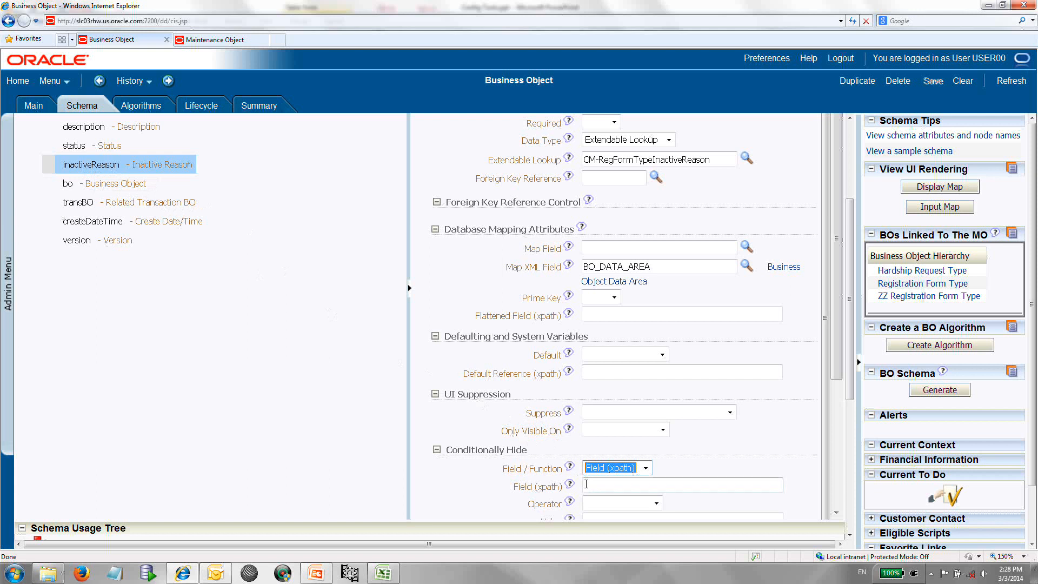
pyautogui.click(588, 486)
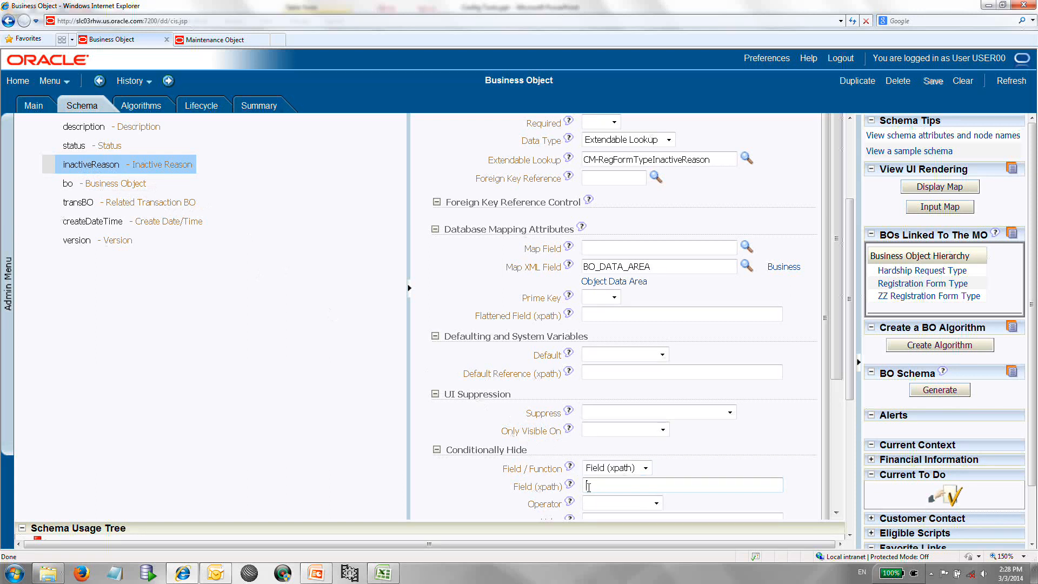
pyautogui.write('status')
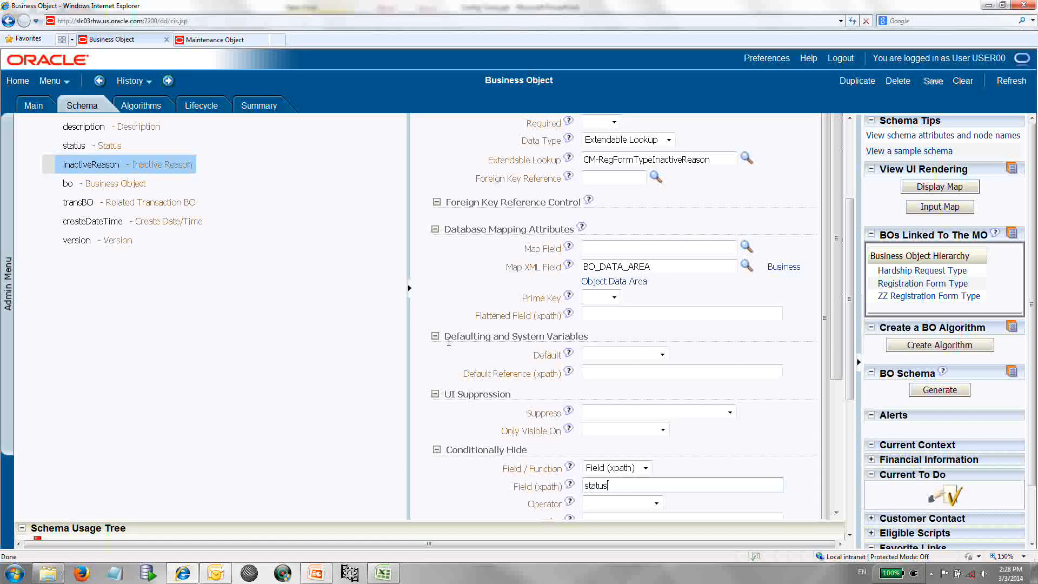
pyautogui.scroll(-3, 643, 379)
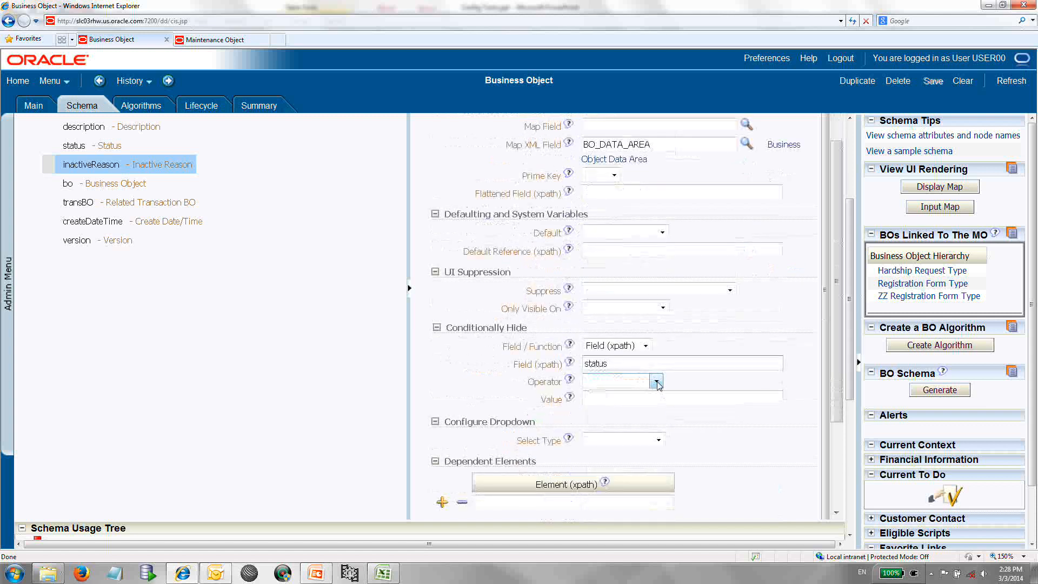
pyautogui.click(649, 382)
pyautogui.click(638, 415)
pyautogui.click(618, 399)
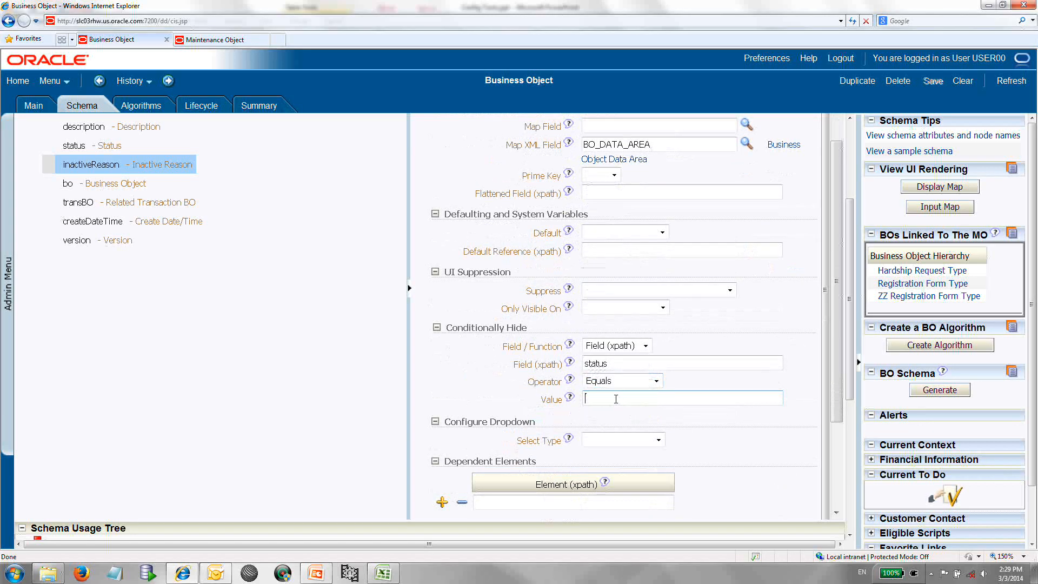
pyautogui.write('C1AC')
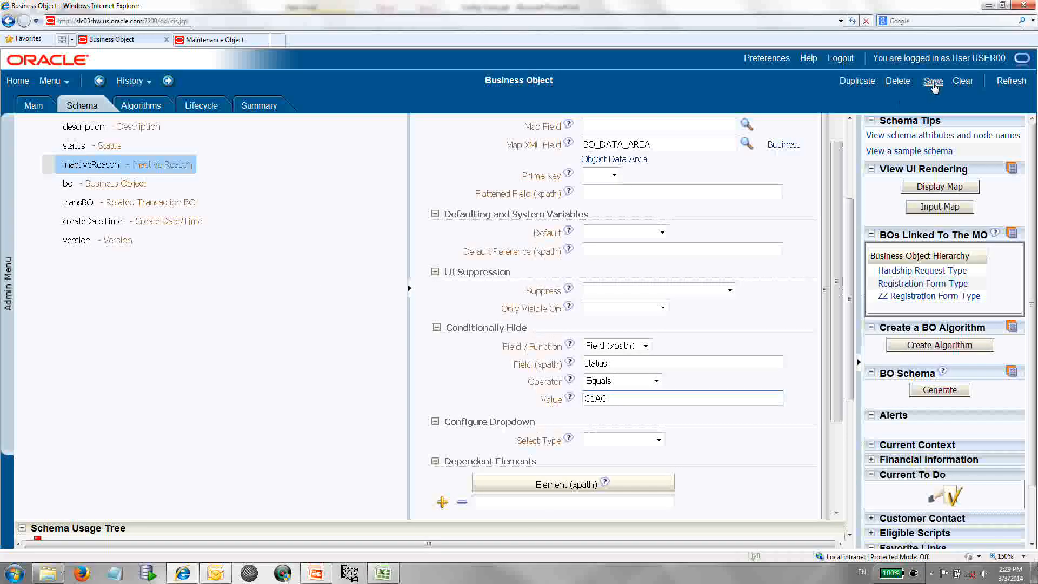
pyautogui.click(933, 82)
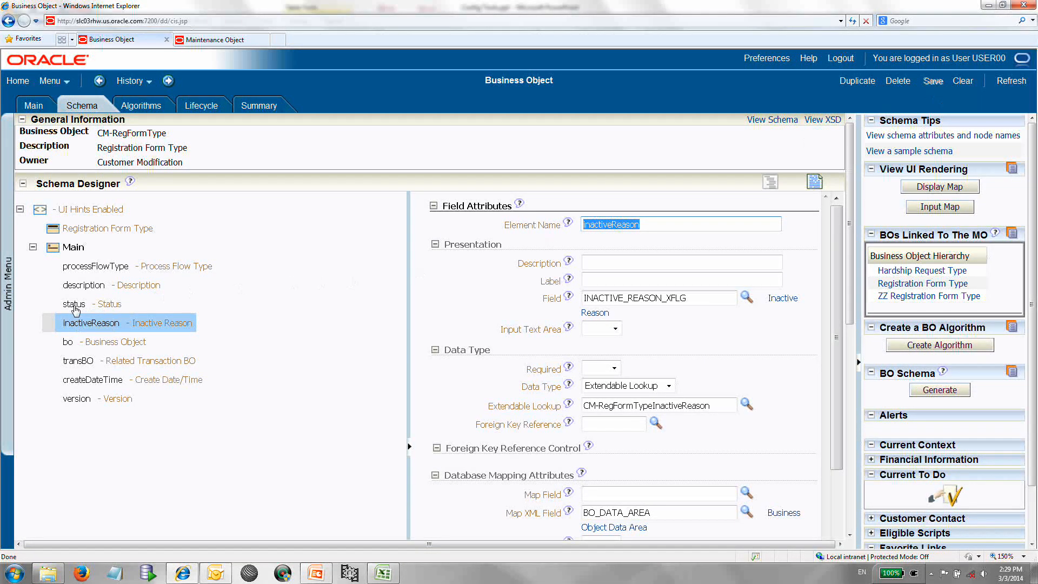
# Add inactiveReason as a dependent element of the status element, and save the business object.
pyautogui.click(75, 307)
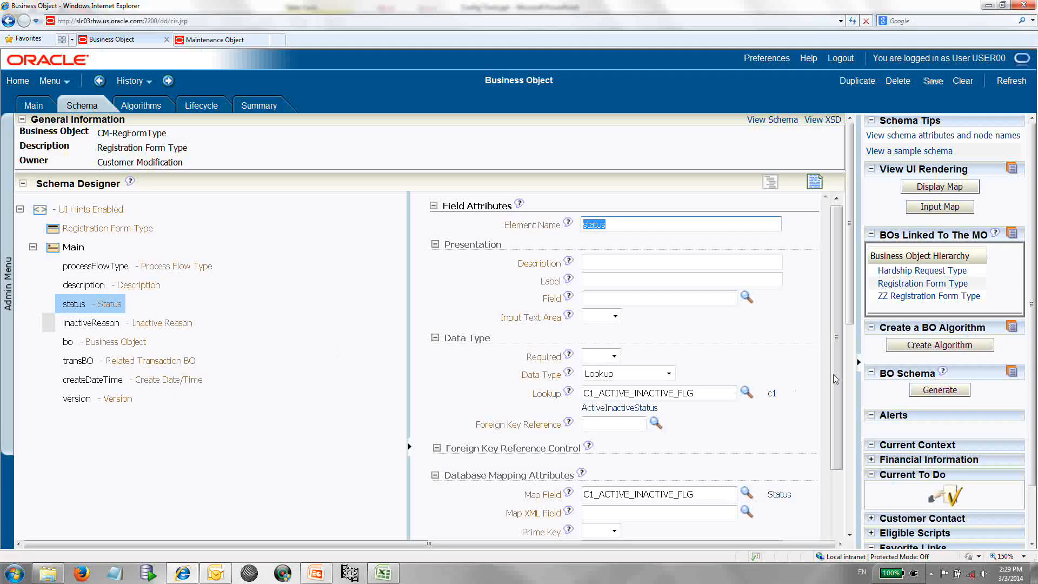
pyautogui.moveTo(853, 315); pyautogui.dragTo(840, 404)
pyautogui.moveTo(838, 280); pyautogui.dragTo(841, 393)
pyautogui.click(500, 414)
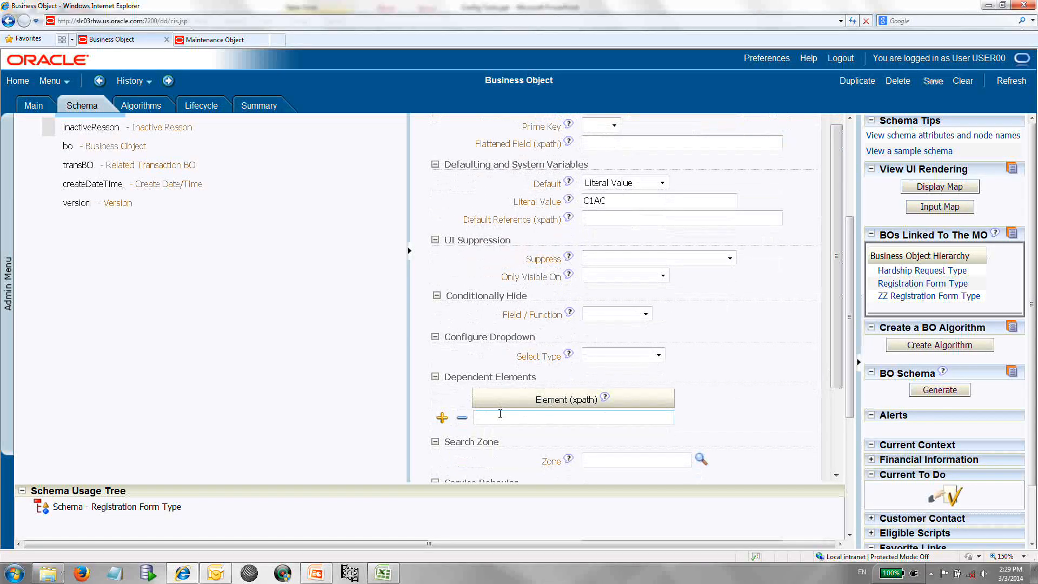
pyautogui.write('inactiveReason')
pyautogui.click(935, 83)
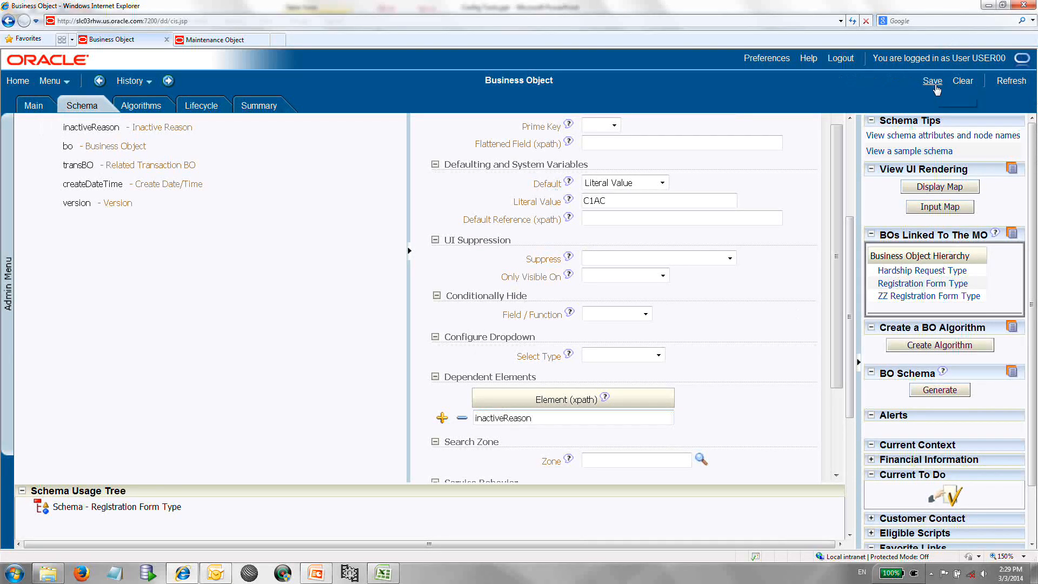
pyautogui.click(933, 82)
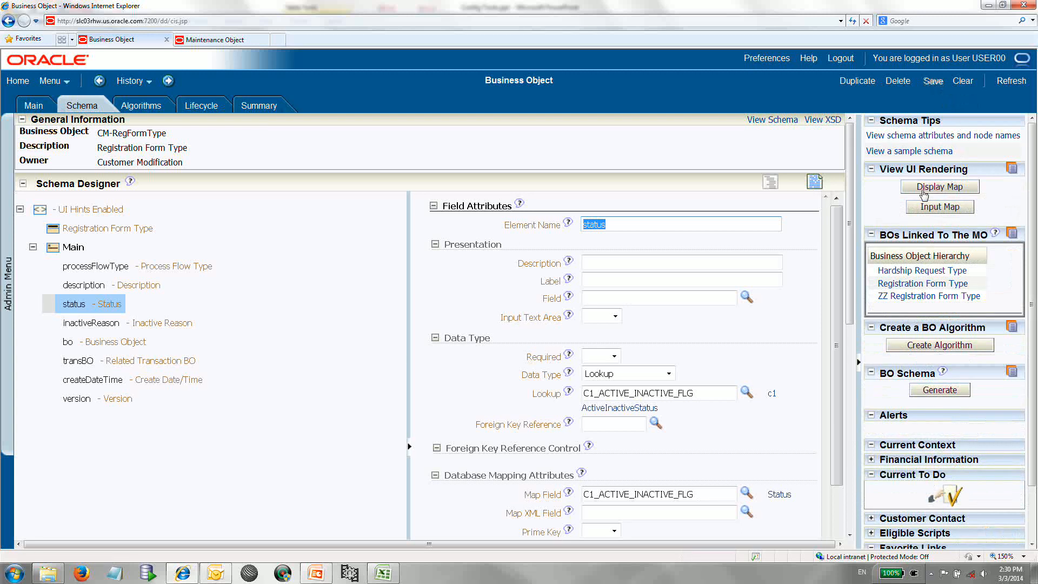
# Preview the input map, test the Inactive Reason field by switching Status between Active and Inactive, and cancel the preview.
pyautogui.click(922, 208)
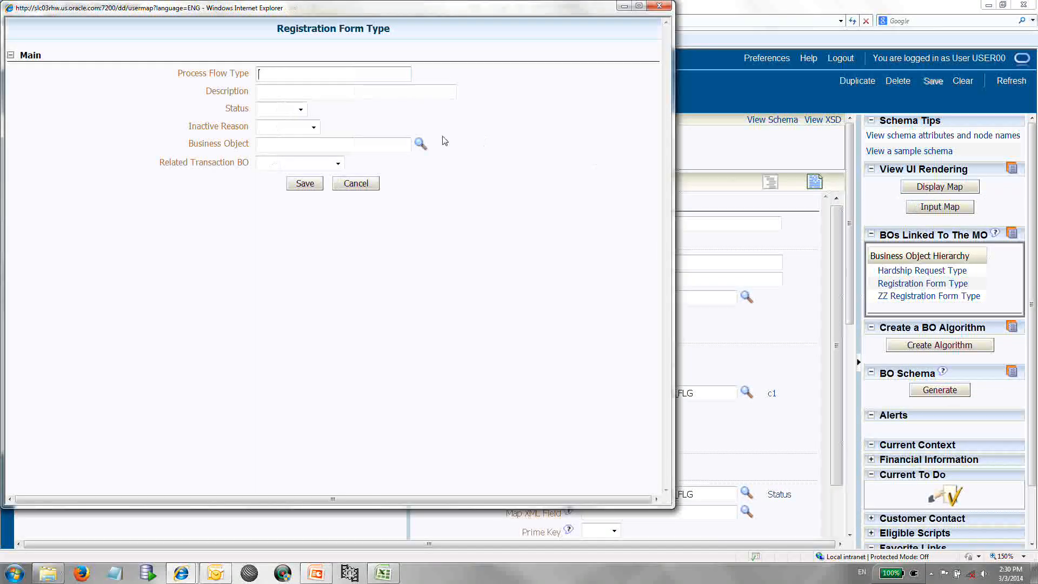
pyautogui.click(301, 109)
pyautogui.click(290, 130)
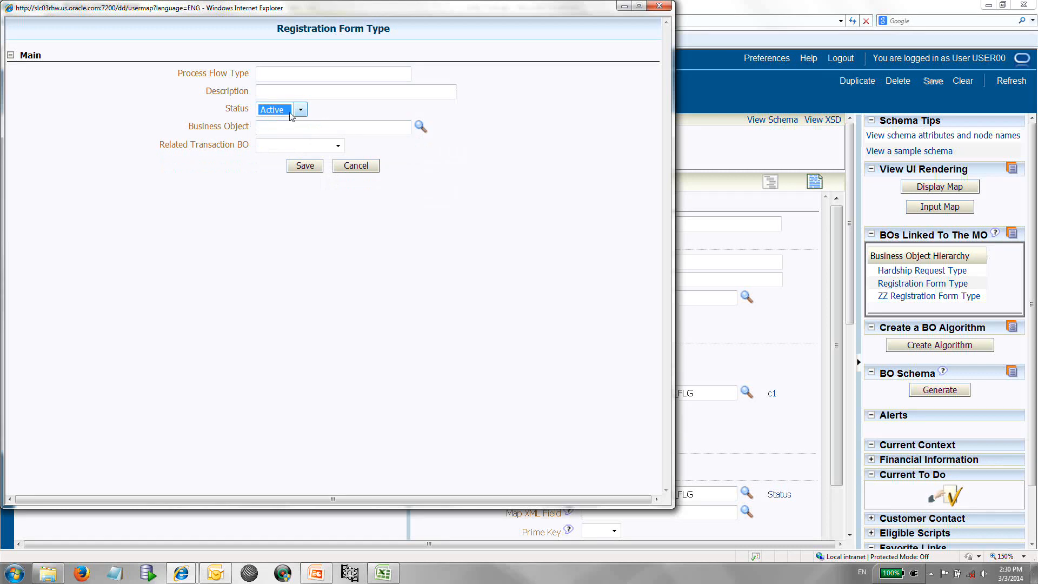
pyautogui.click(300, 110)
pyautogui.click(292, 139)
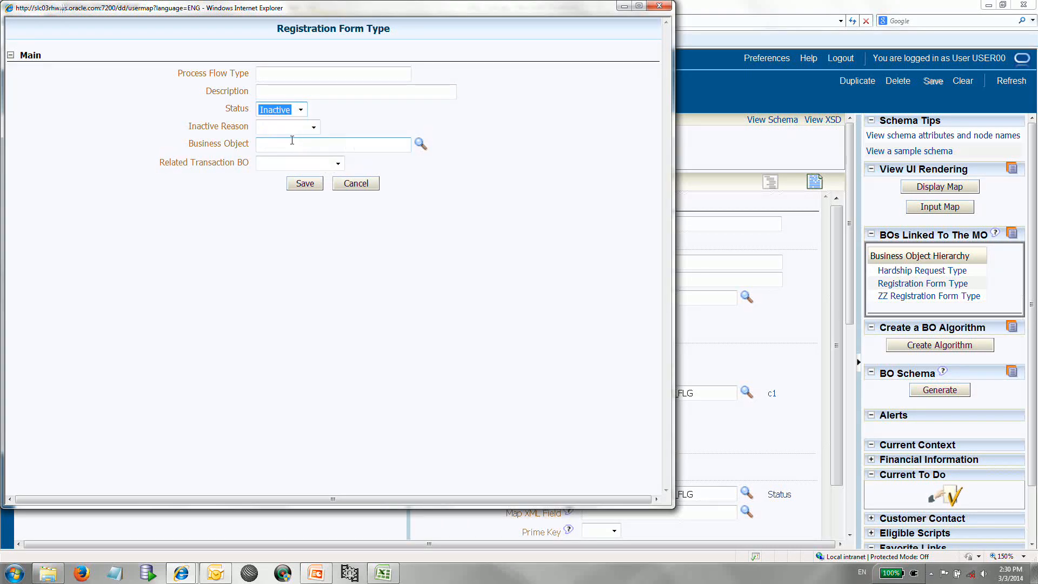
pyautogui.click(300, 110)
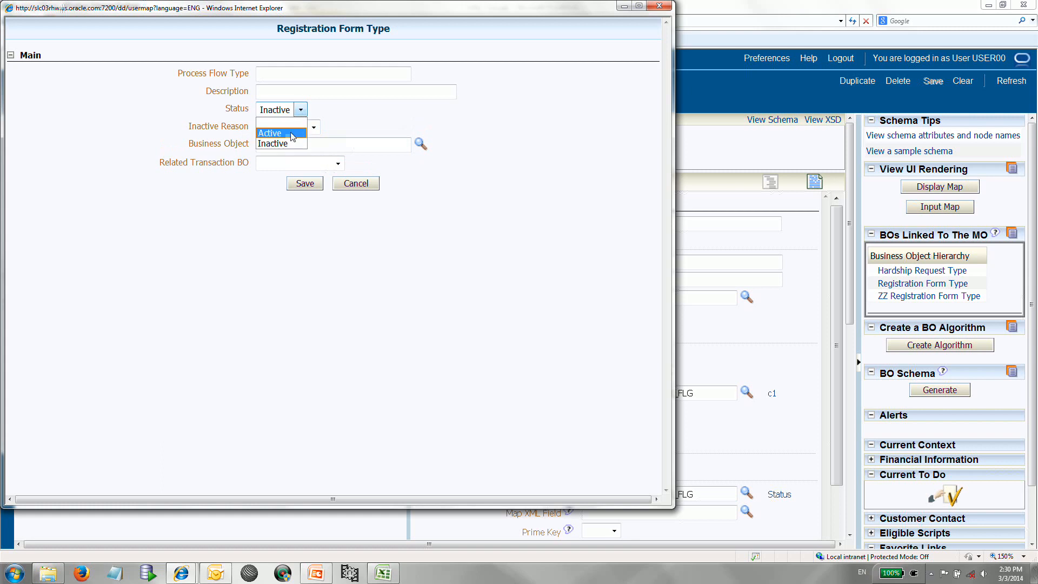
pyautogui.click(292, 133)
pyautogui.click(300, 109)
pyautogui.click(292, 142)
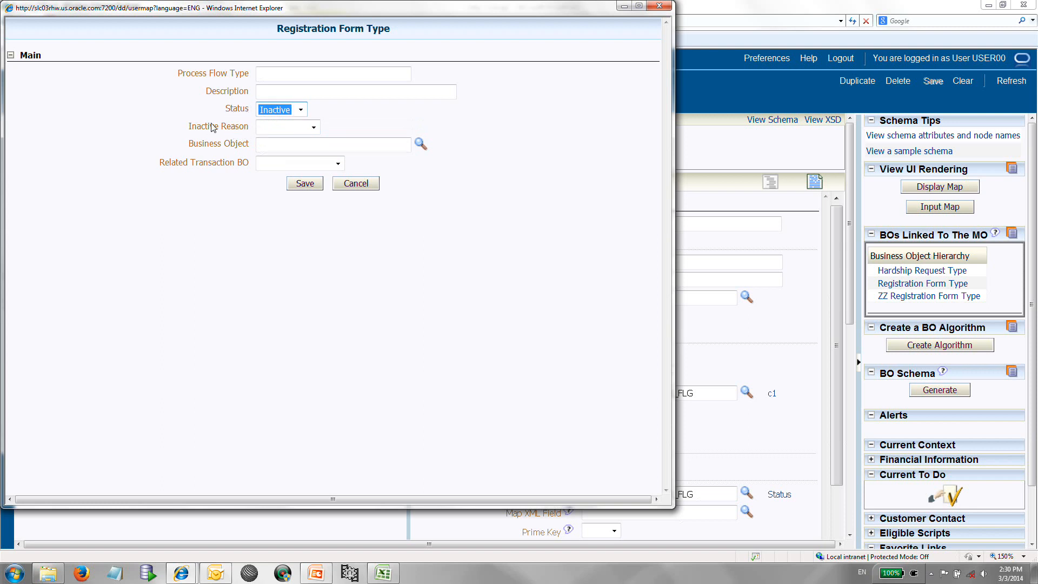
pyautogui.click(298, 112)
pyautogui.click(296, 132)
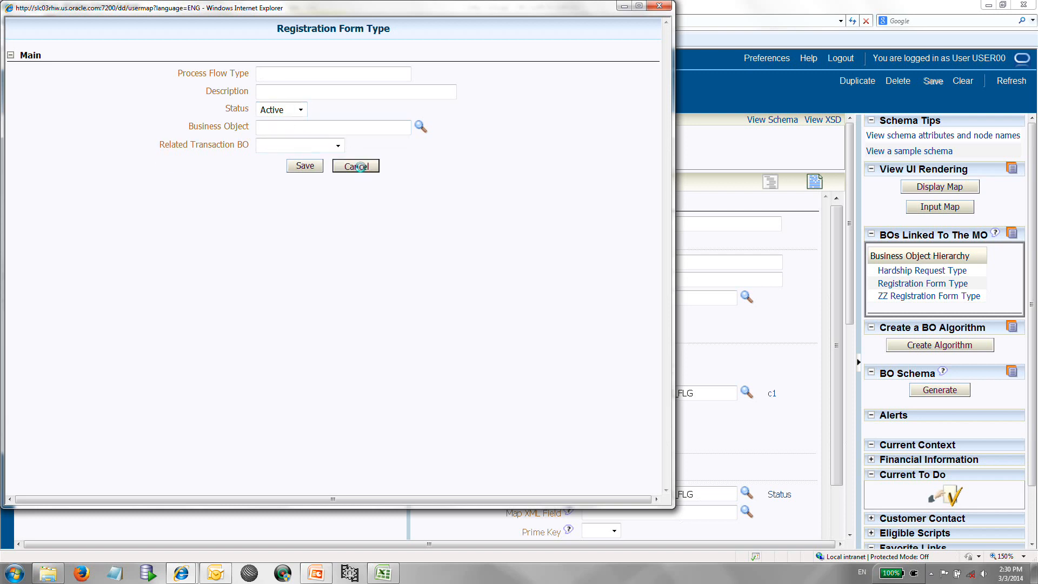
pyautogui.click(355, 165)
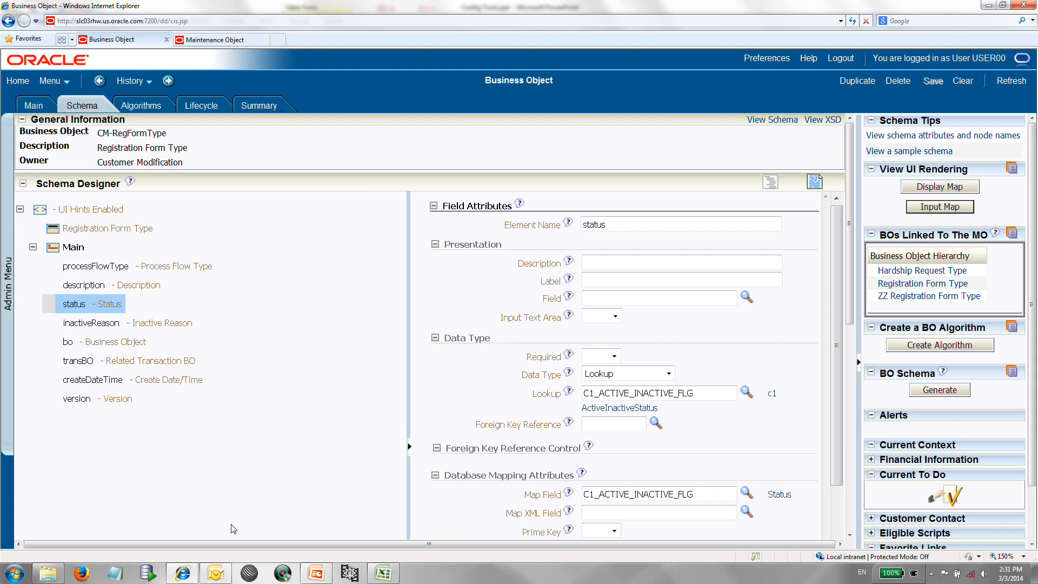
# Check the Data Area row on the Update Registration Form Type BO slide in PowerPoint, and return to the business object in Internet Explorer.
pyautogui.click(318, 571)
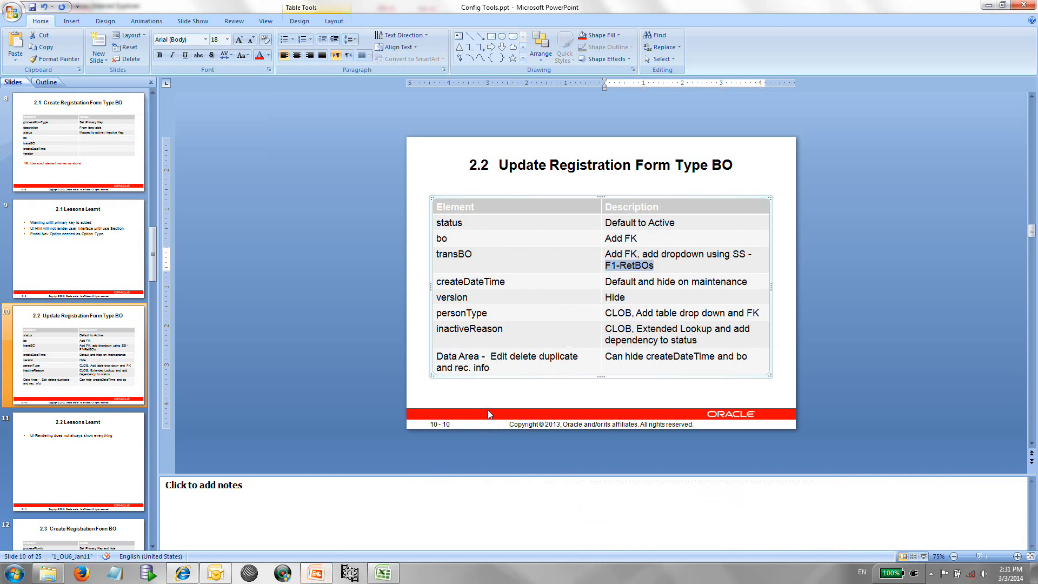
pyautogui.click(490, 356)
pyautogui.moveTo(490, 356); pyautogui.dragTo(509, 356)
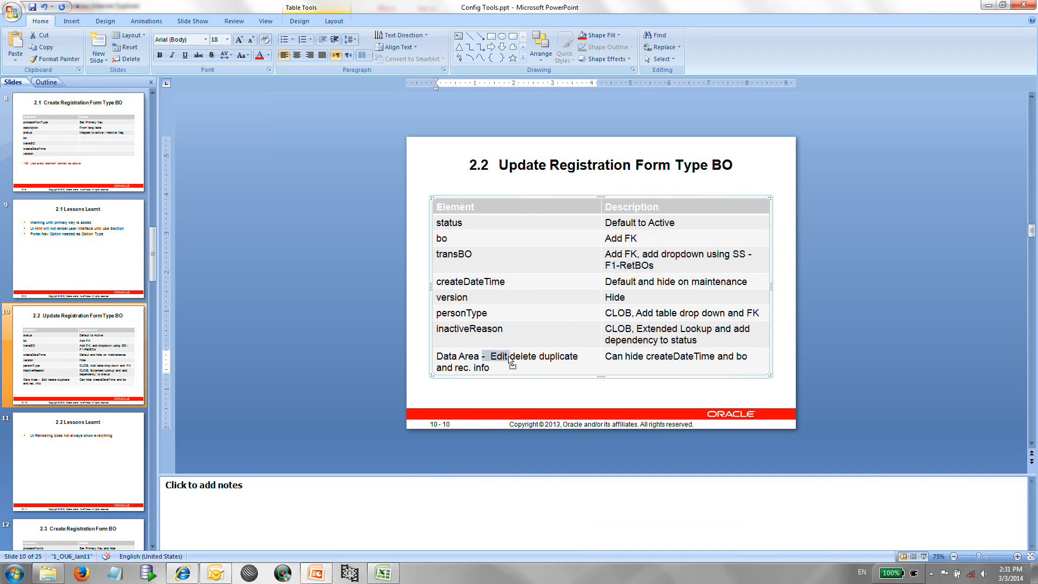
pyautogui.click(509, 358)
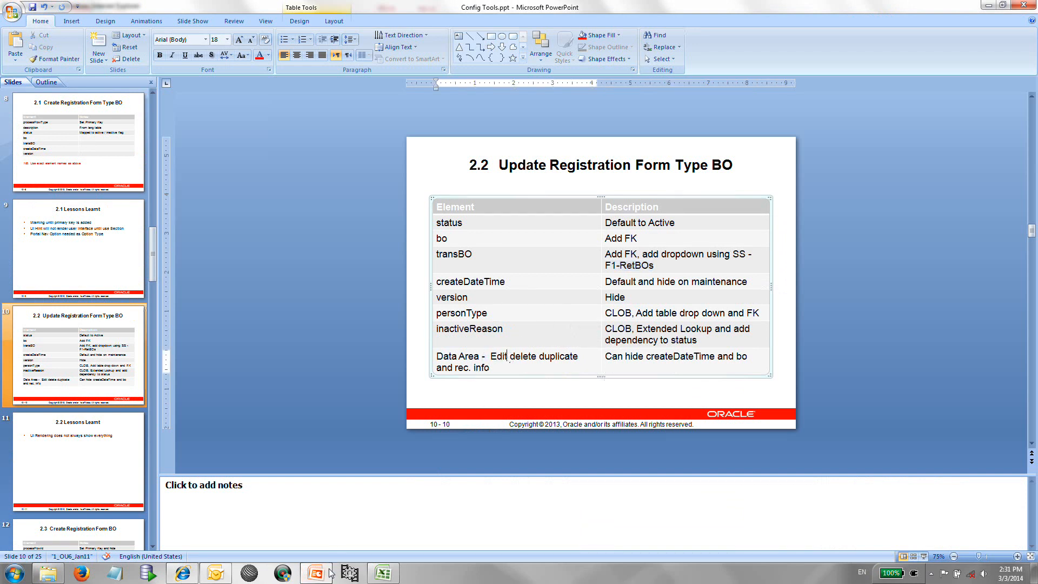
pyautogui.click(184, 574)
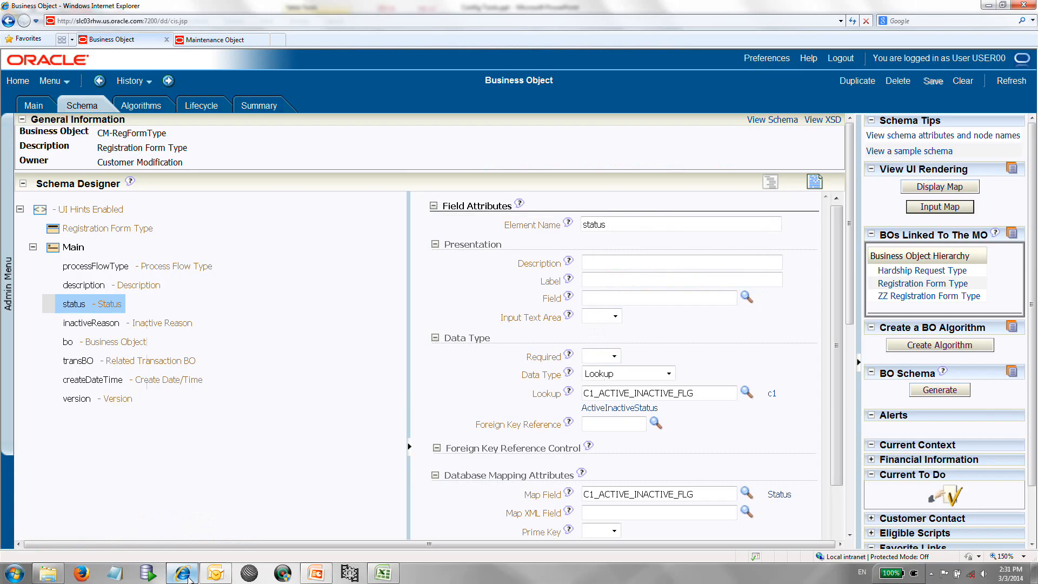
# Select the schema's Main section, preview the display map, and close the preview.
pyautogui.click(70, 249)
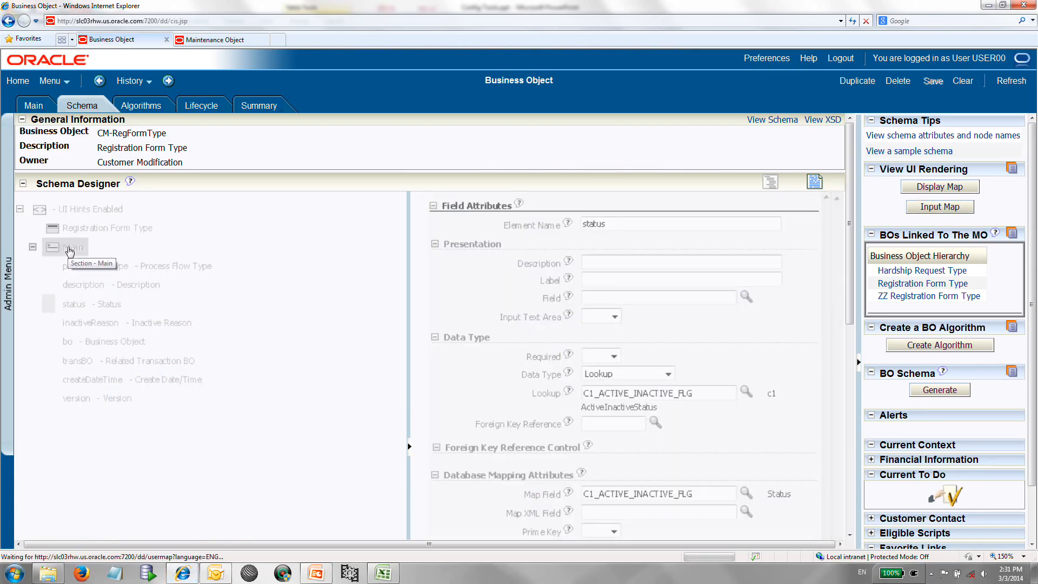
pyautogui.click(921, 188)
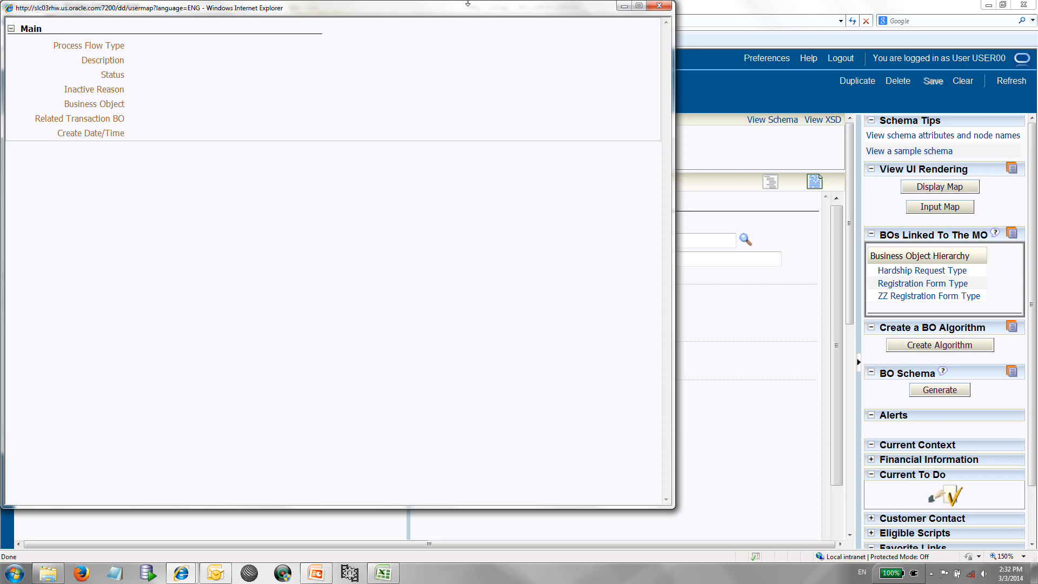
pyautogui.click(658, 7)
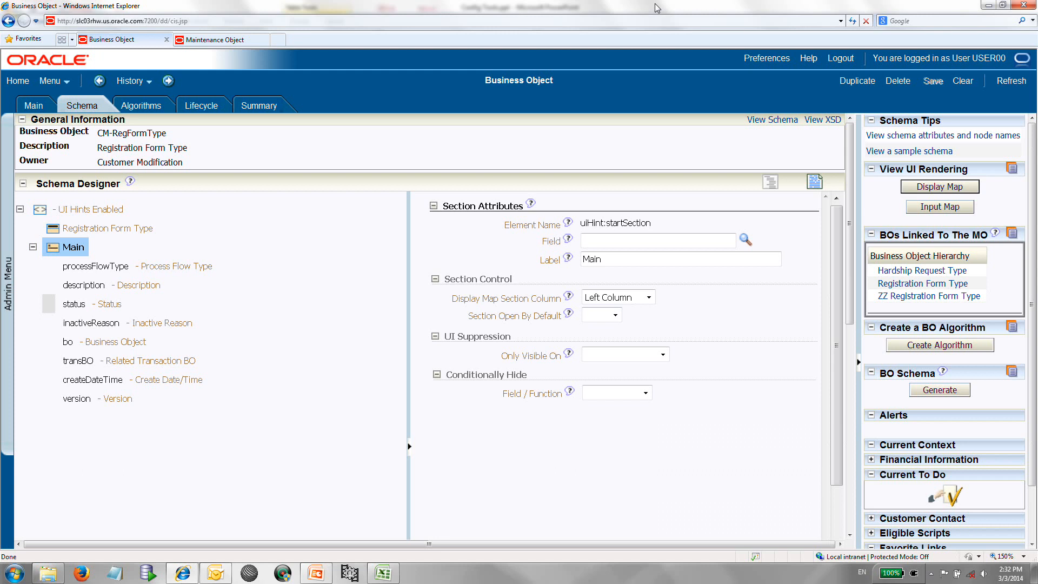
# Add an Include DA Schema element below the Main section.
pyautogui.click(78, 250)
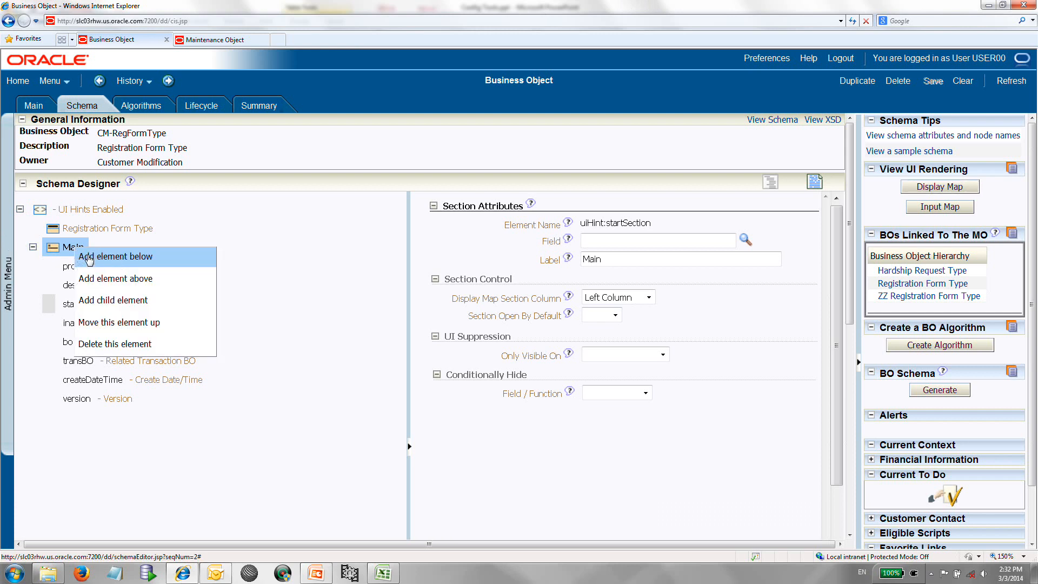
pyautogui.click(86, 257)
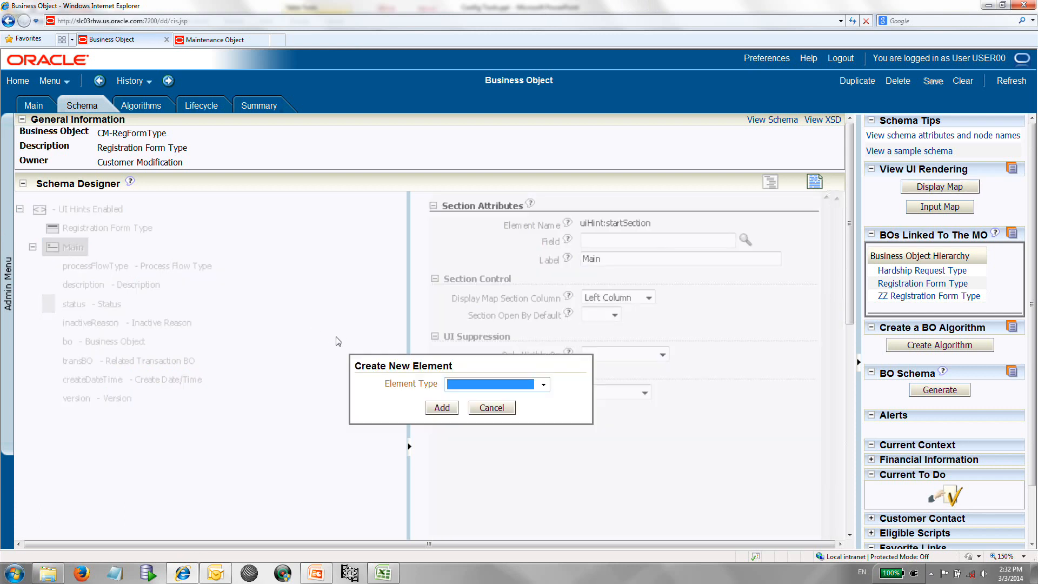
pyautogui.click(544, 387)
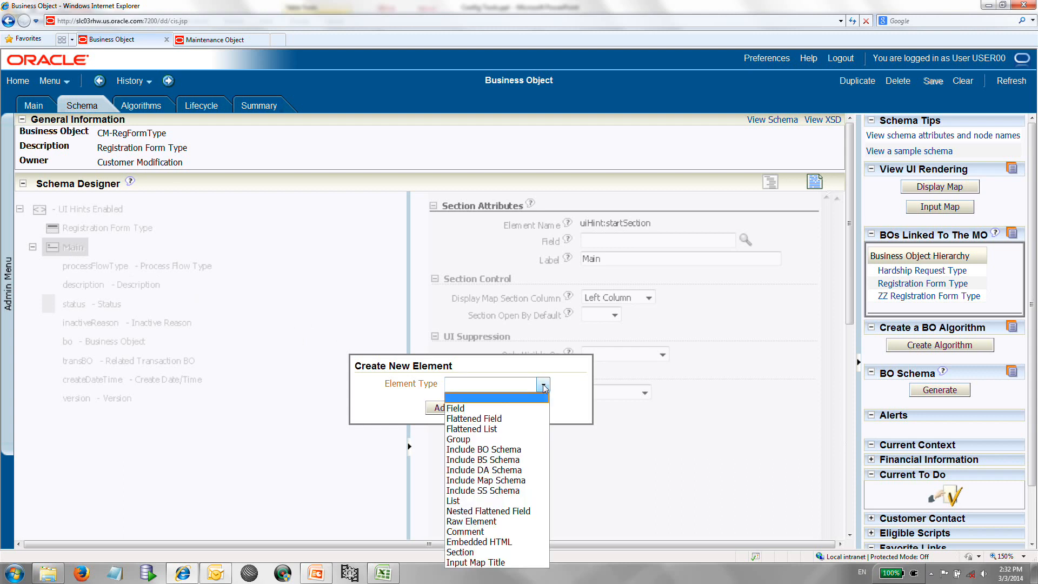
pyautogui.click(521, 475)
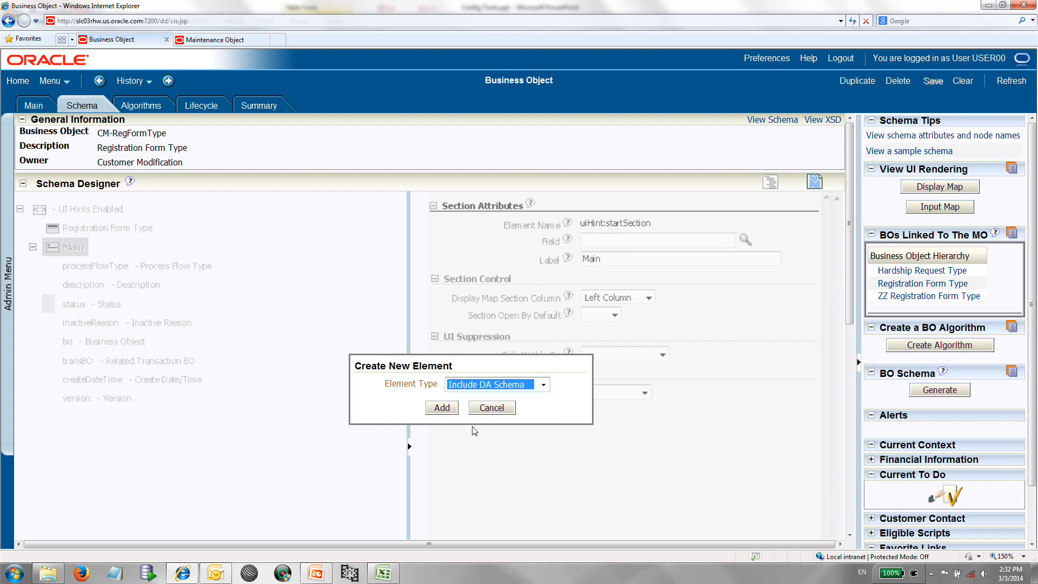
pyautogui.click(440, 408)
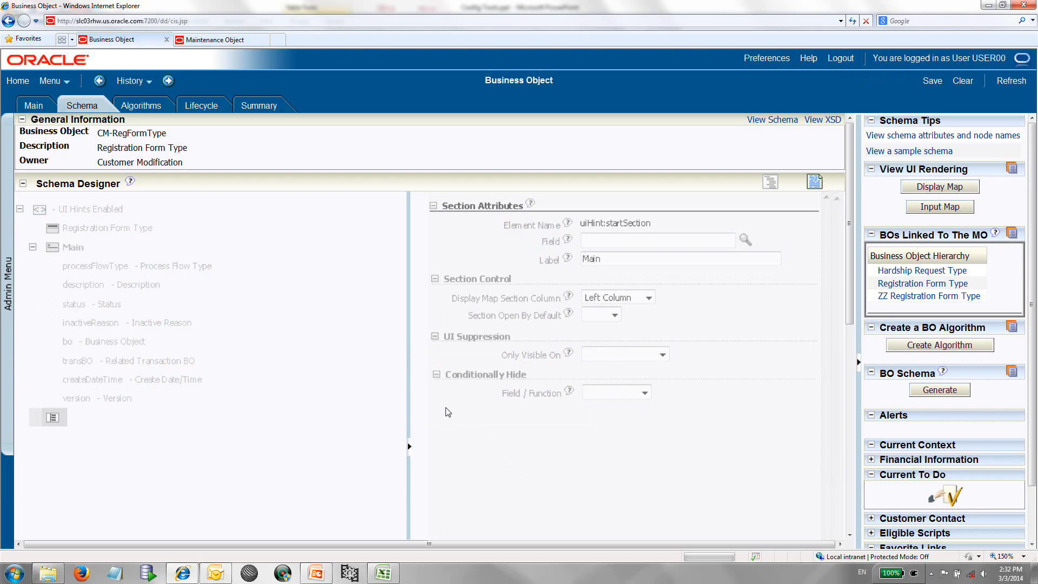
# Set the included data area to F1-EDDInfoCommon by searching for the description "edit".
pyautogui.click(585, 256)
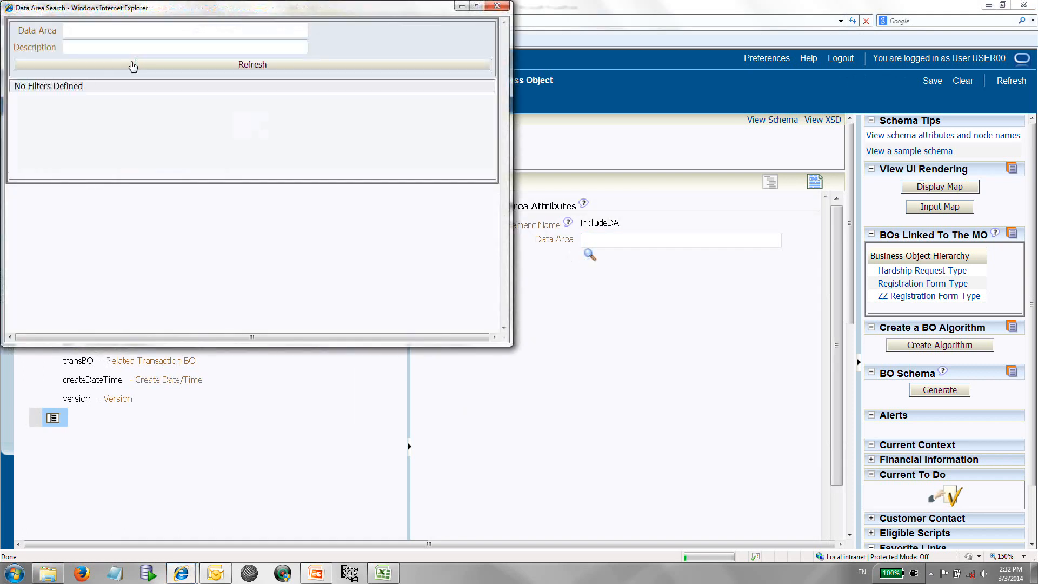
pyautogui.write('edit')
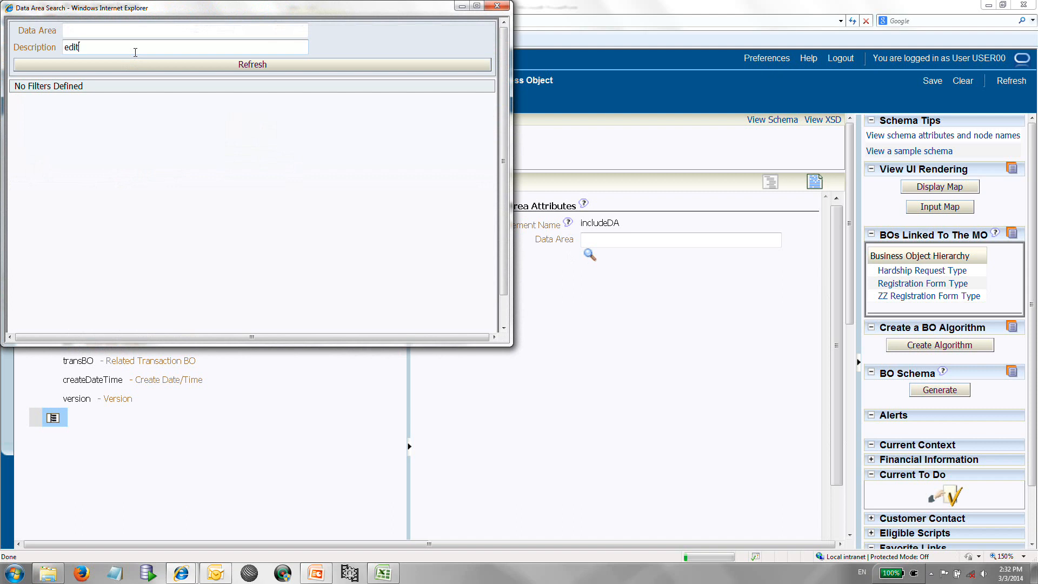
pyautogui.press('Return')
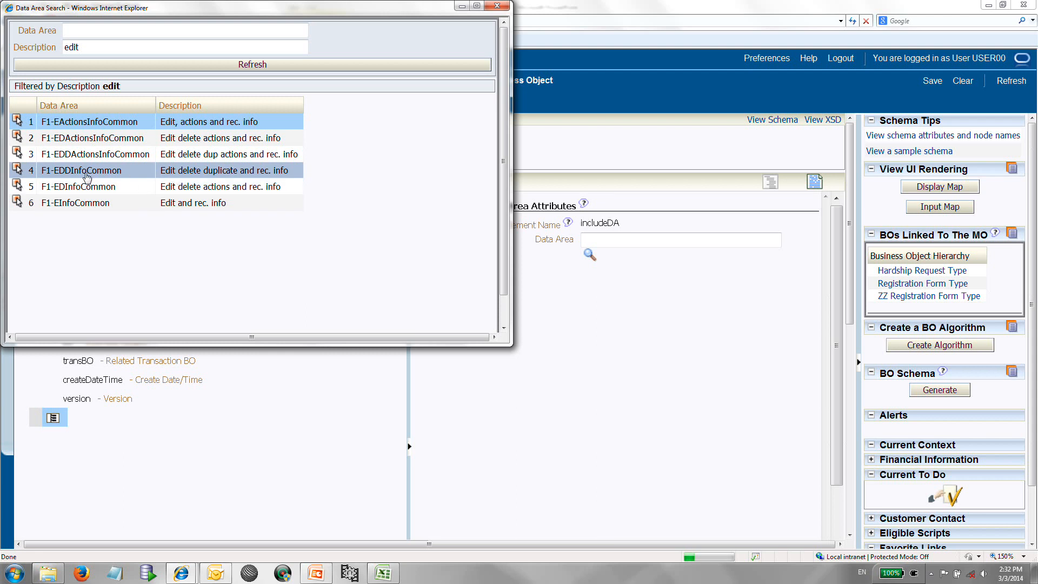
pyautogui.click(18, 171)
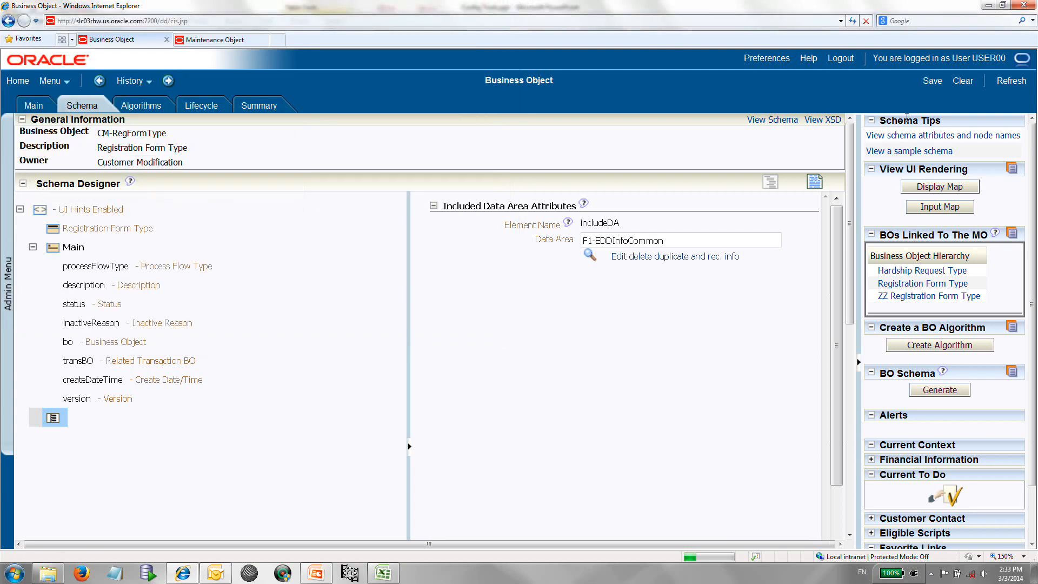
# Save the CM-RegFormType business object with its included data area.
pyautogui.click(930, 81)
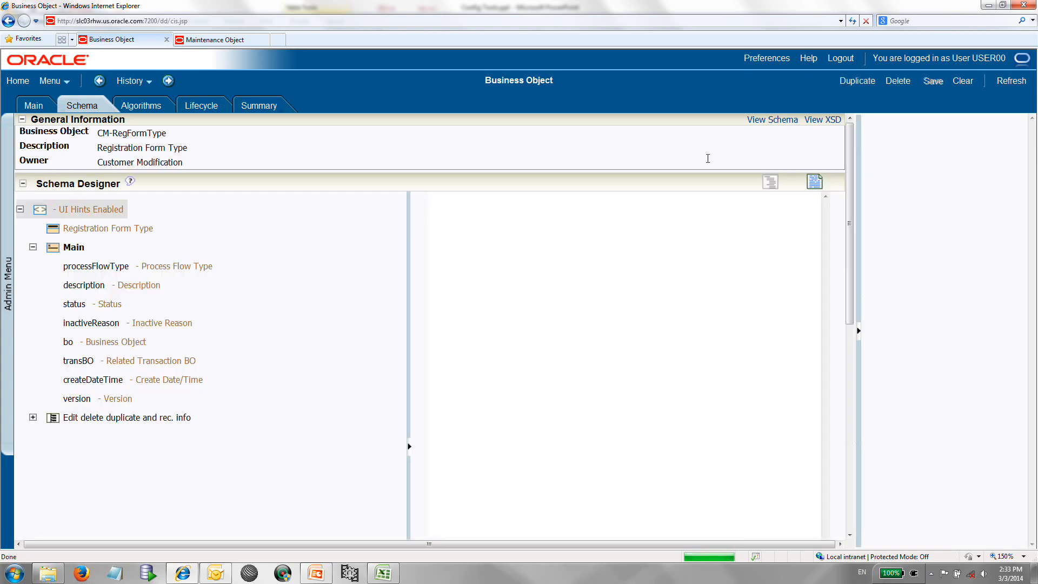
pyautogui.click(811, 187)
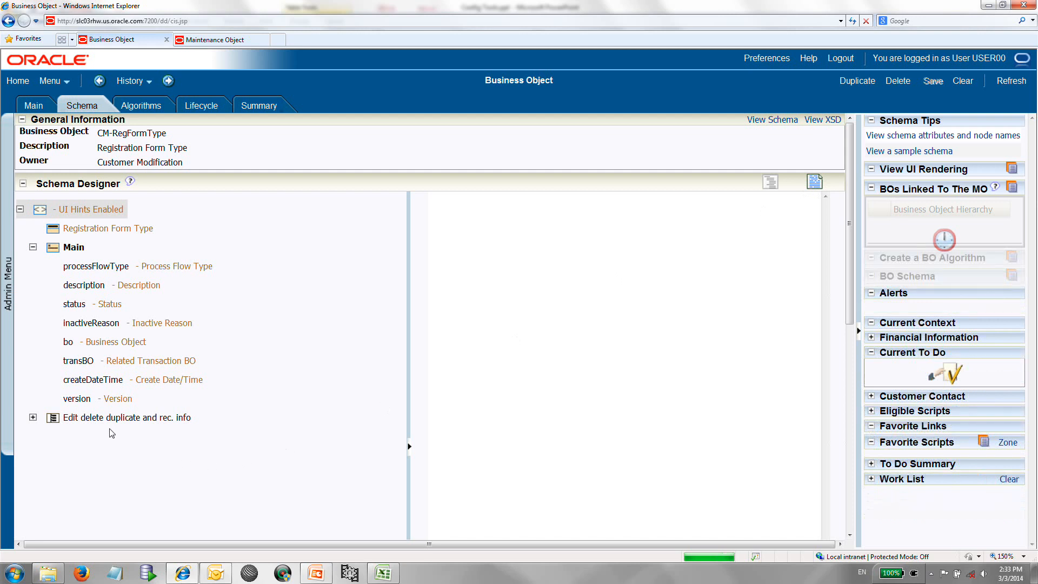
# Expand the included data area, examine its record actions and record information map fragments, and preview the display map.
pyautogui.click(33, 417)
pyautogui.click(98, 456)
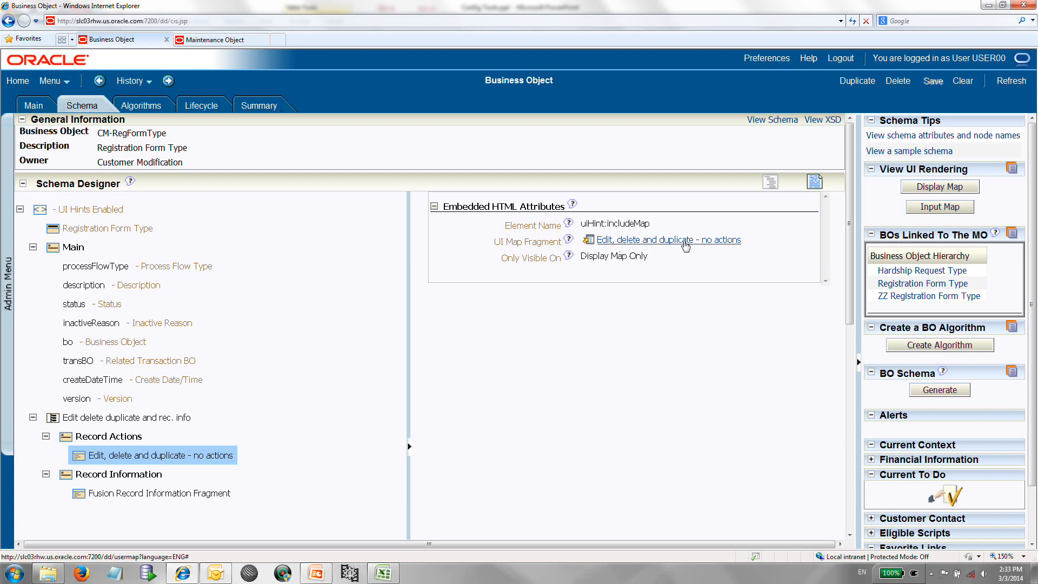
pyautogui.click(141, 494)
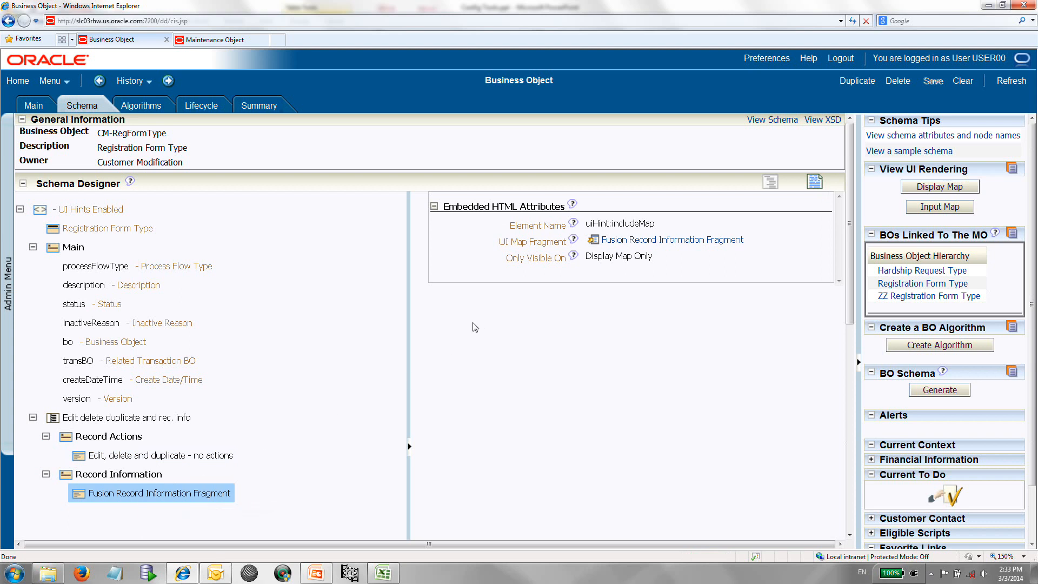
pyautogui.click(919, 189)
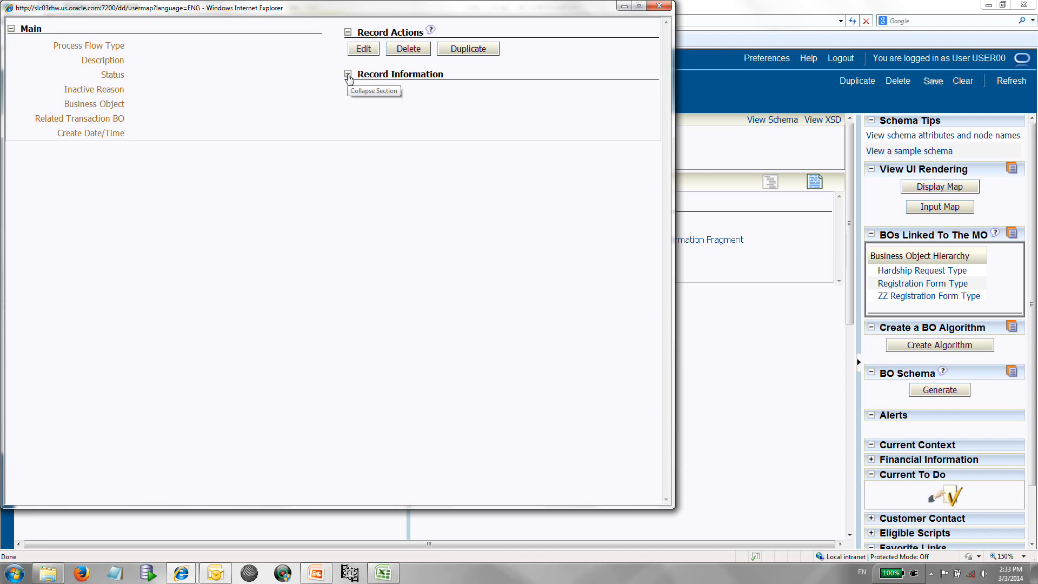
pyautogui.click(660, 6)
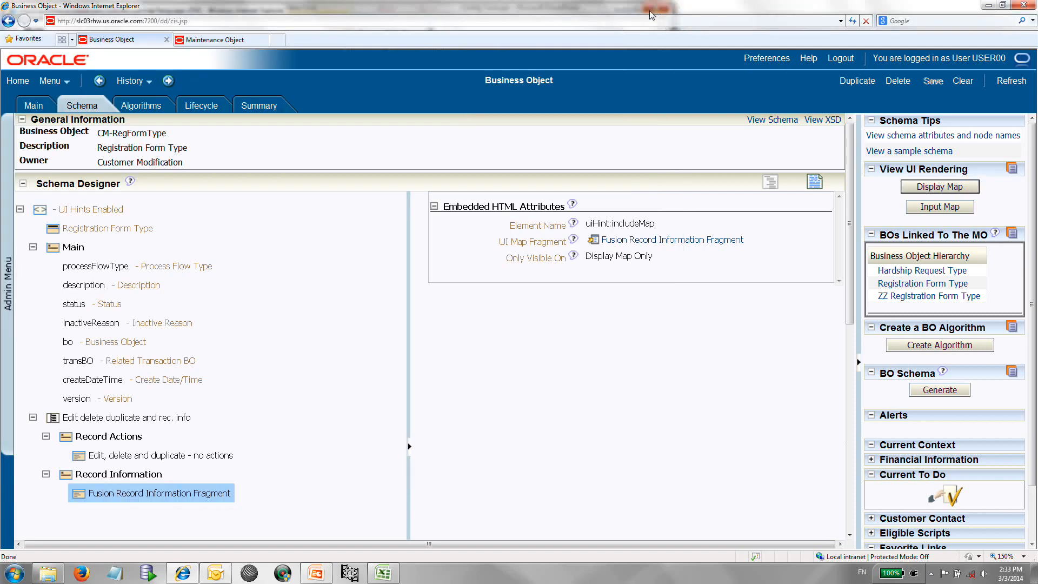
# Start adding a process flow type based on the Registration Form Type business object.
pyautogui.click(7, 287)
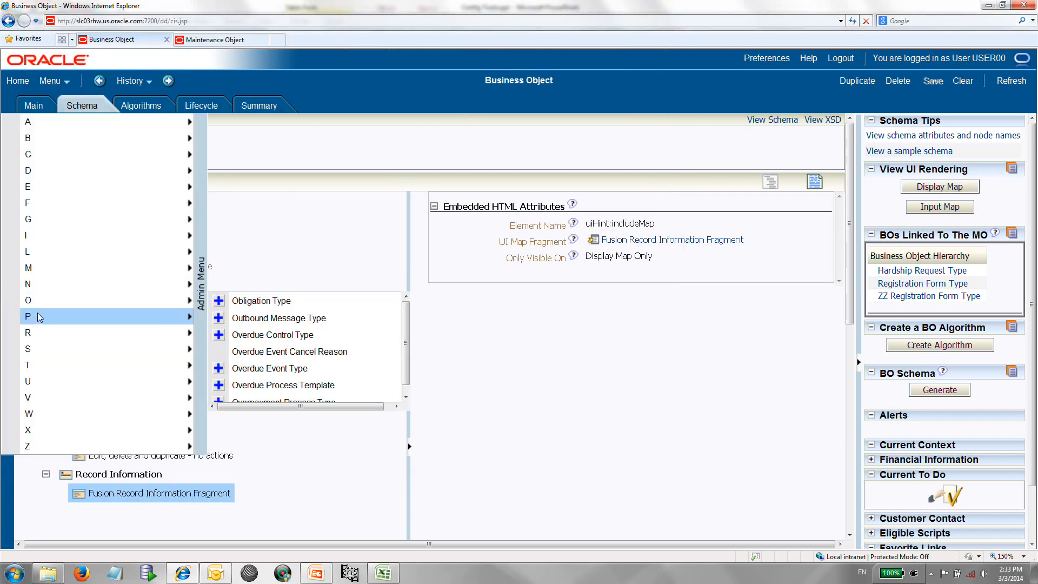
pyautogui.moveTo(39, 317)
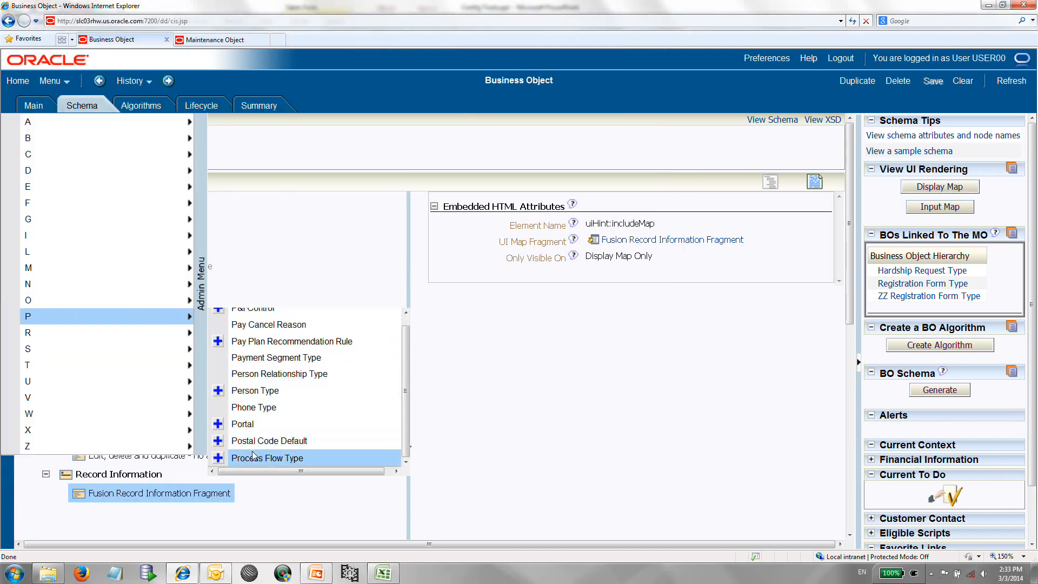
pyautogui.click(221, 459)
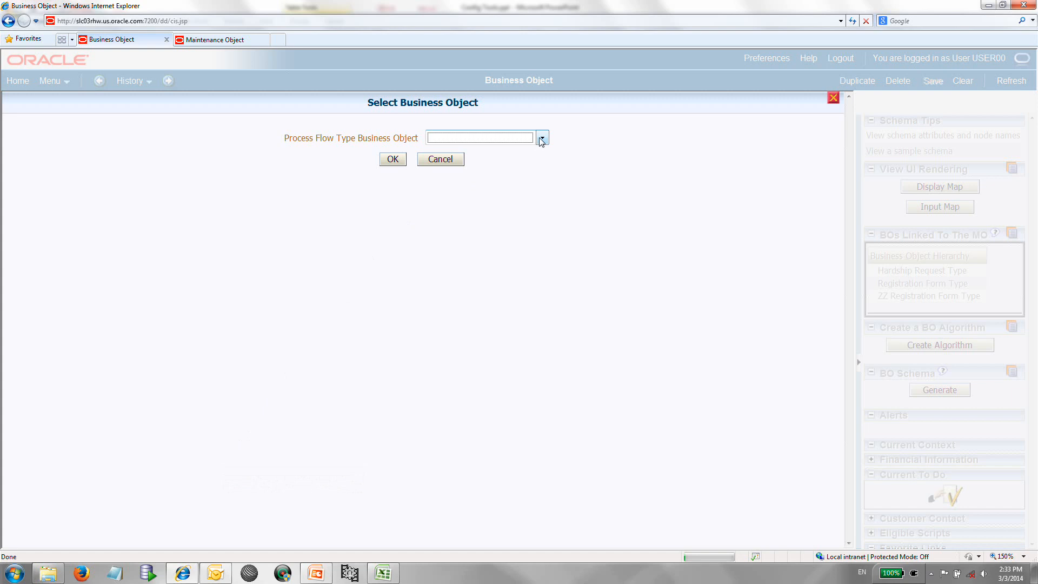
pyautogui.click(542, 140)
pyautogui.click(476, 160)
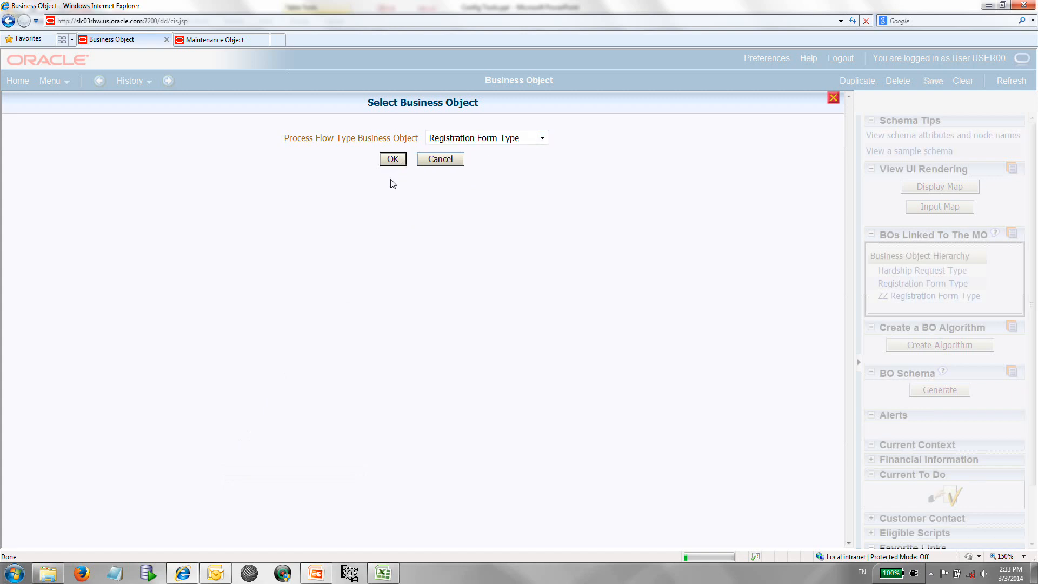
pyautogui.press('Return')
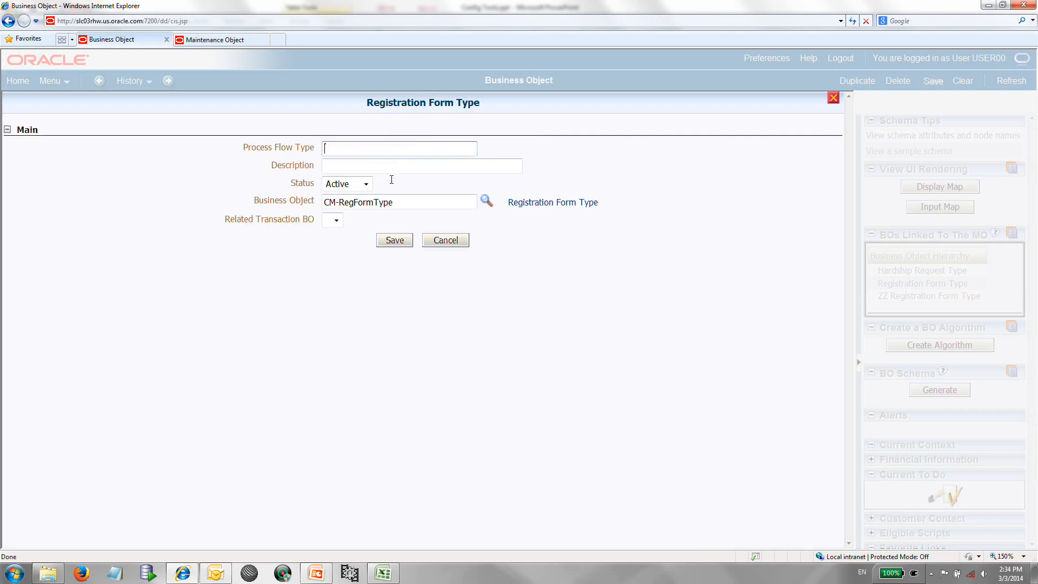
# Enter process flow type TEST with description "test" and related transaction BO Hardship Request, and save the record.
pyautogui.write('TEST')
pyautogui.click(389, 169)
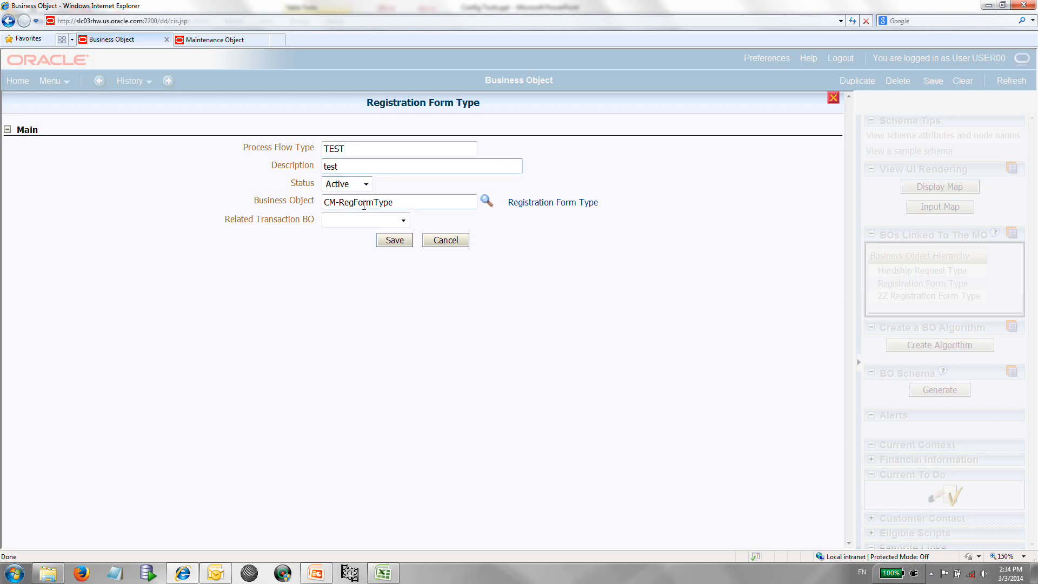
pyautogui.click(403, 220)
pyautogui.click(392, 242)
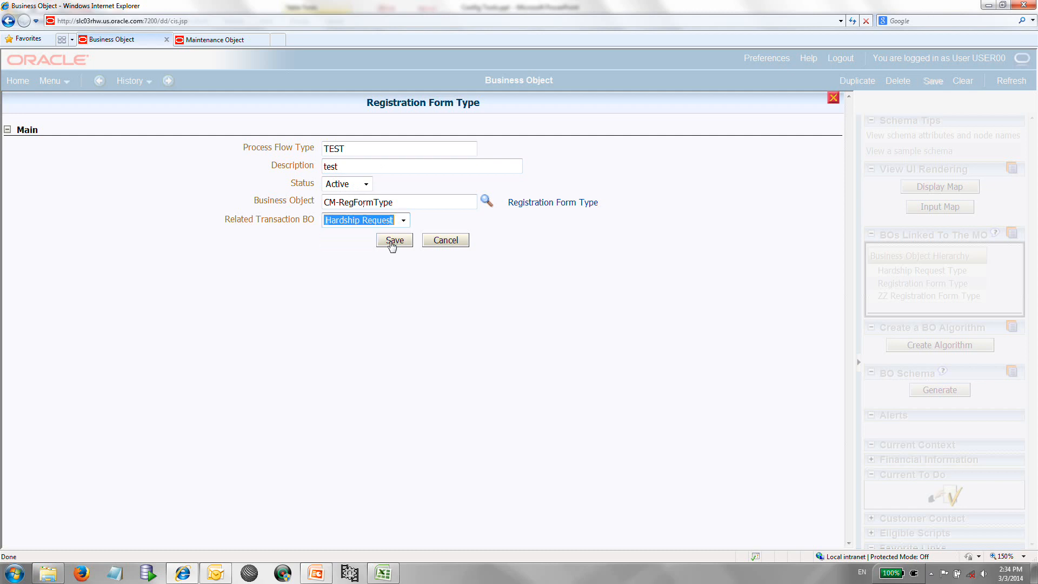
pyautogui.click(392, 242)
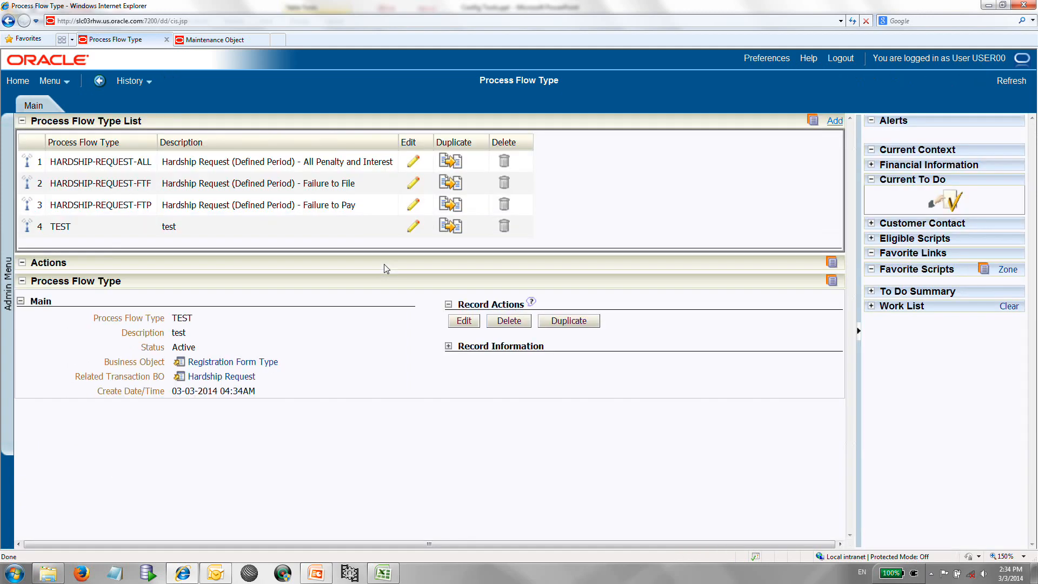
# Expand the new record's Record Information section to examine it, and return to the business object.
pyautogui.click(448, 347)
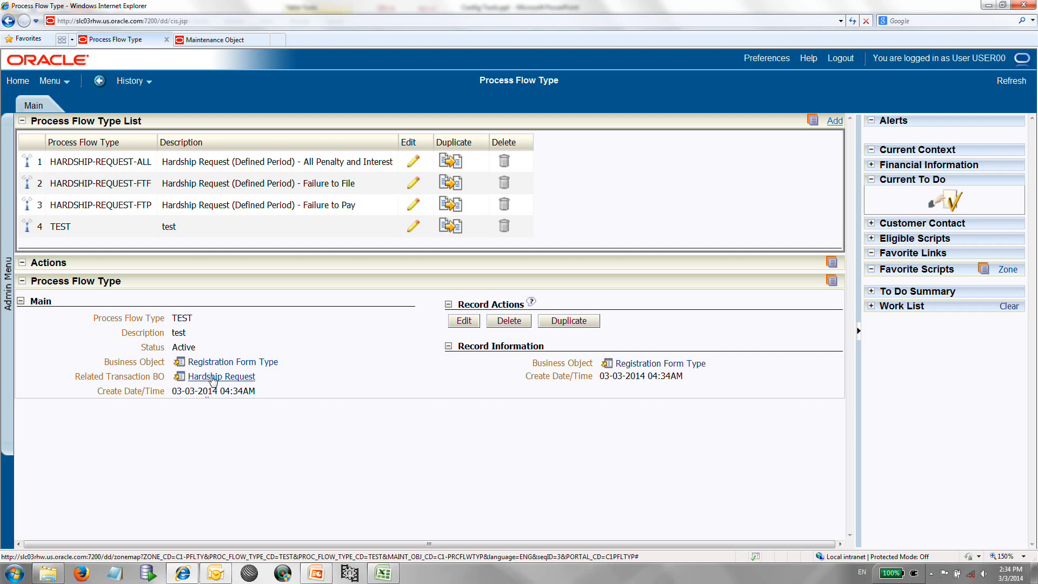
pyautogui.click(131, 82)
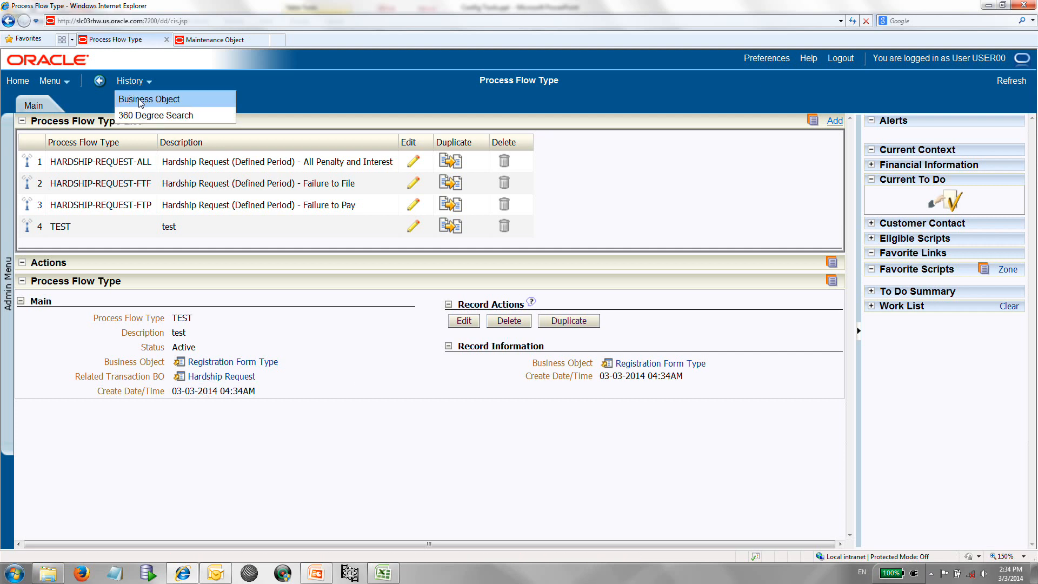
pyautogui.click(140, 100)
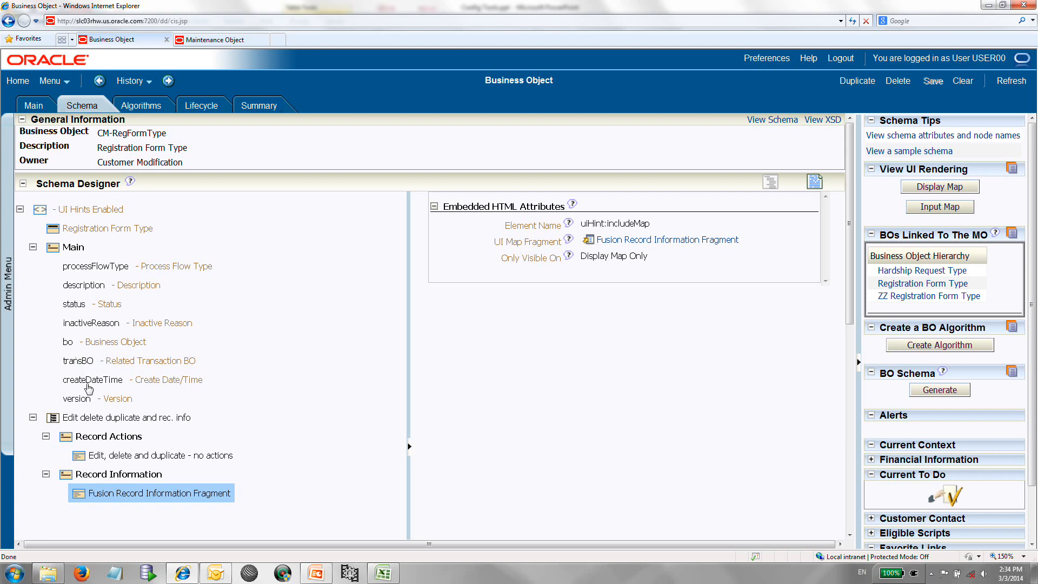
# Open the Fusion Record Information Fragment UI map, review the elements in its HTML, and return to the business object.
pyautogui.click(624, 239)
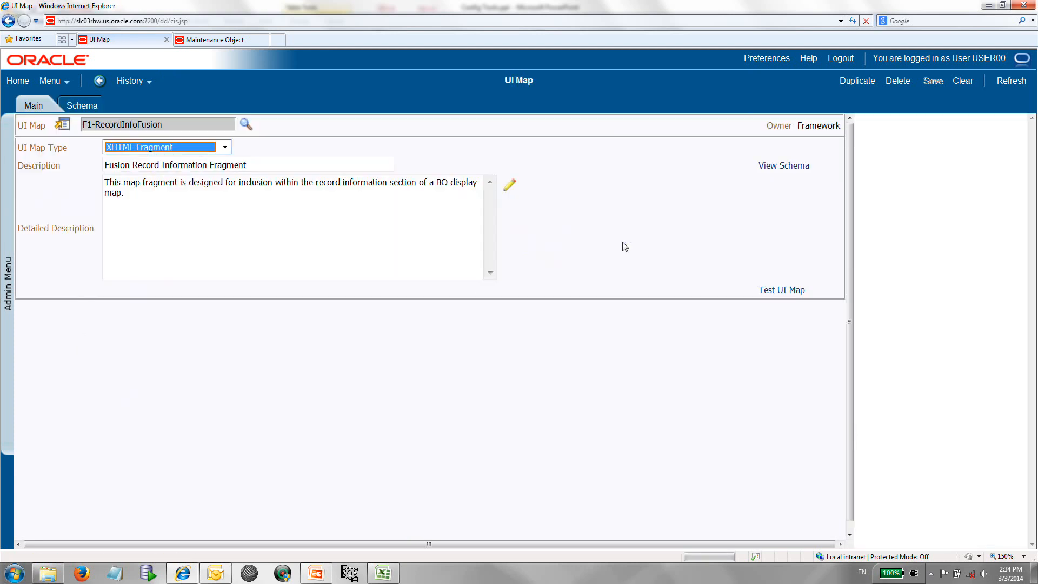
pyautogui.click(83, 109)
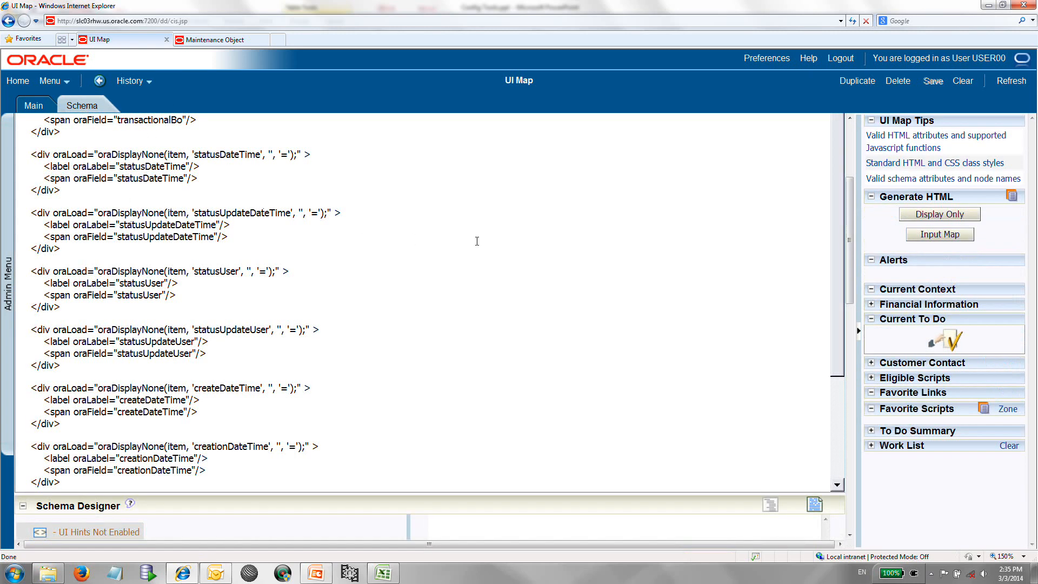
pyautogui.scroll(3, 464, 244)
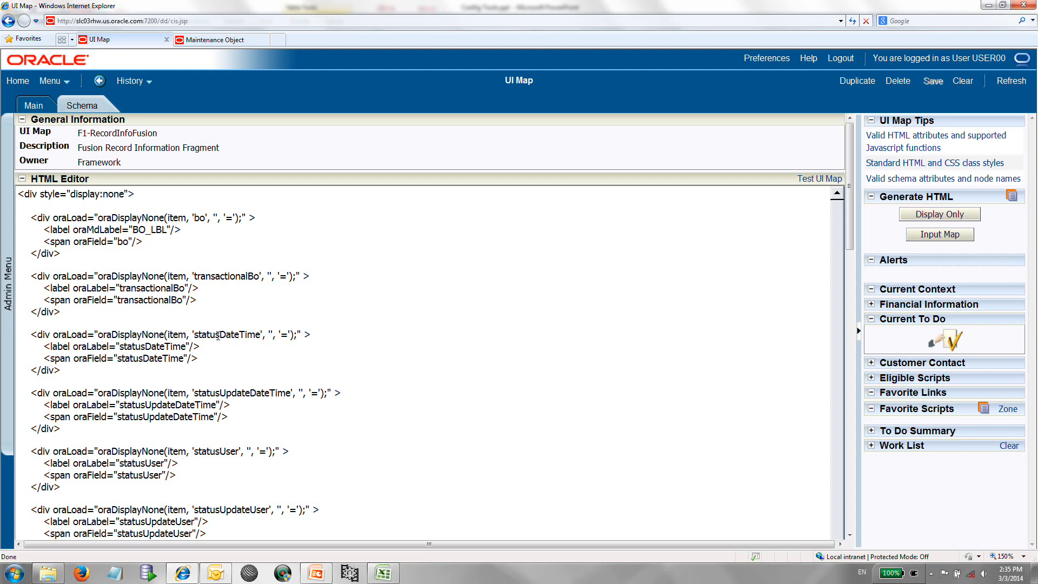
pyautogui.click(129, 82)
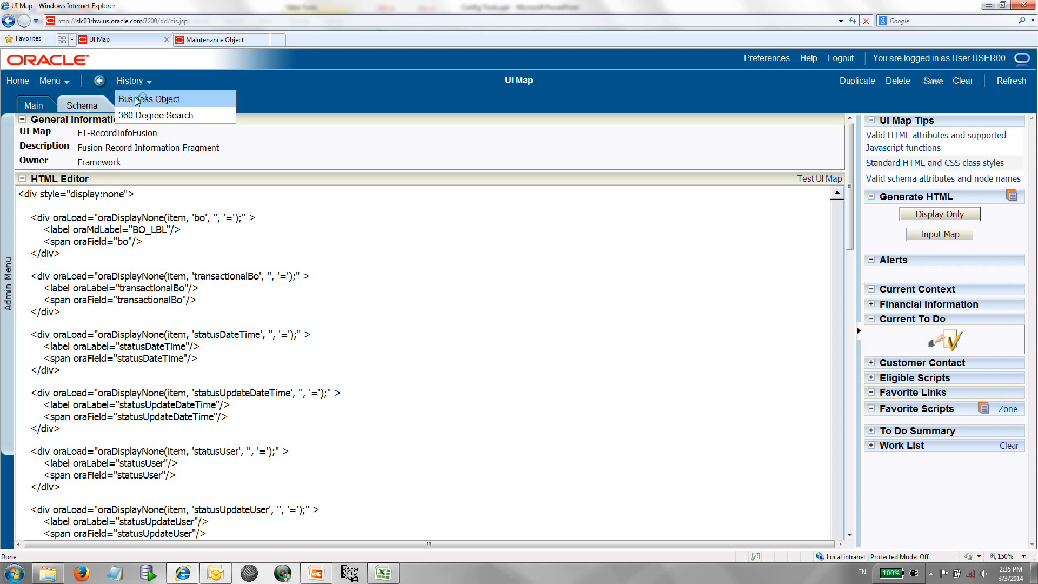
pyautogui.click(136, 99)
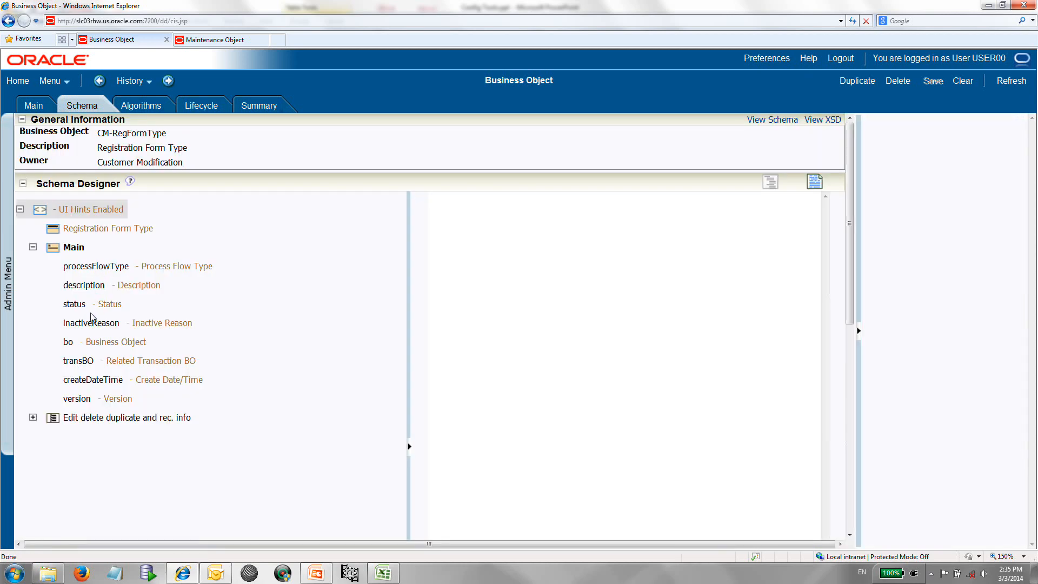
# Set the bo element's UI suppression to Hide Both Input and Display.
pyautogui.click(69, 343)
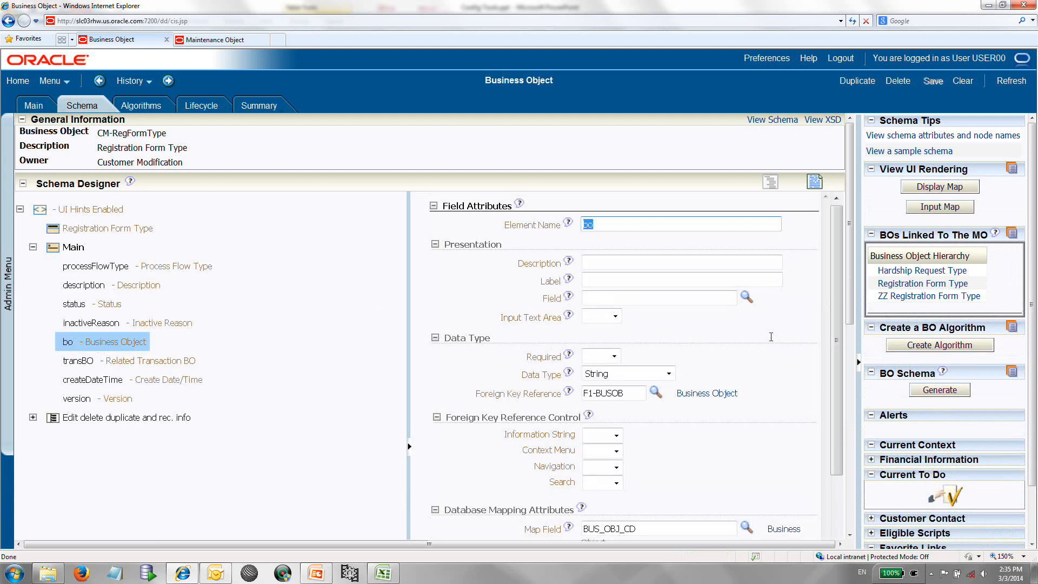
pyautogui.scroll(-5, 771, 337)
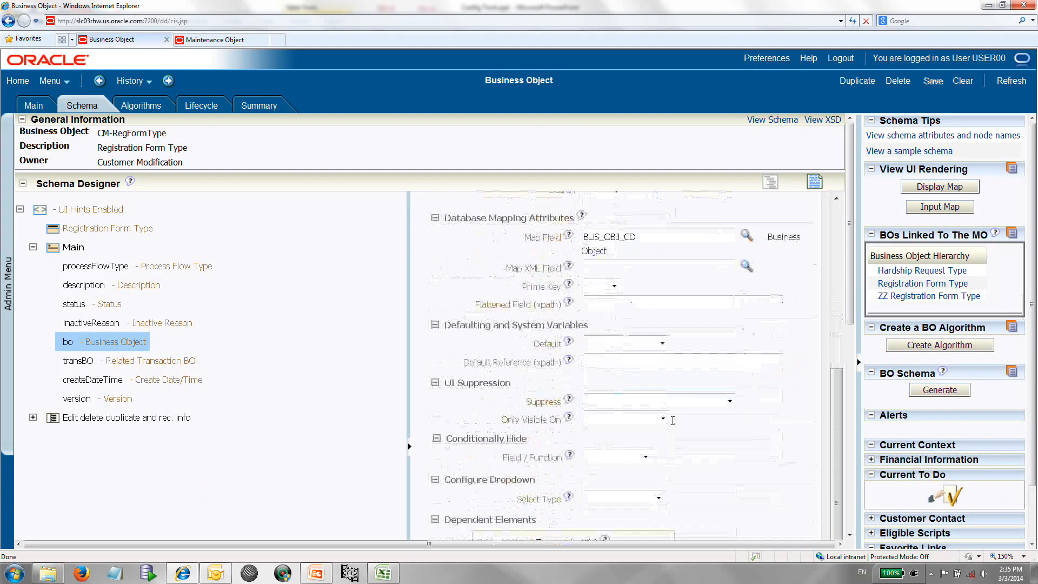
pyautogui.scroll(-3, 672, 420)
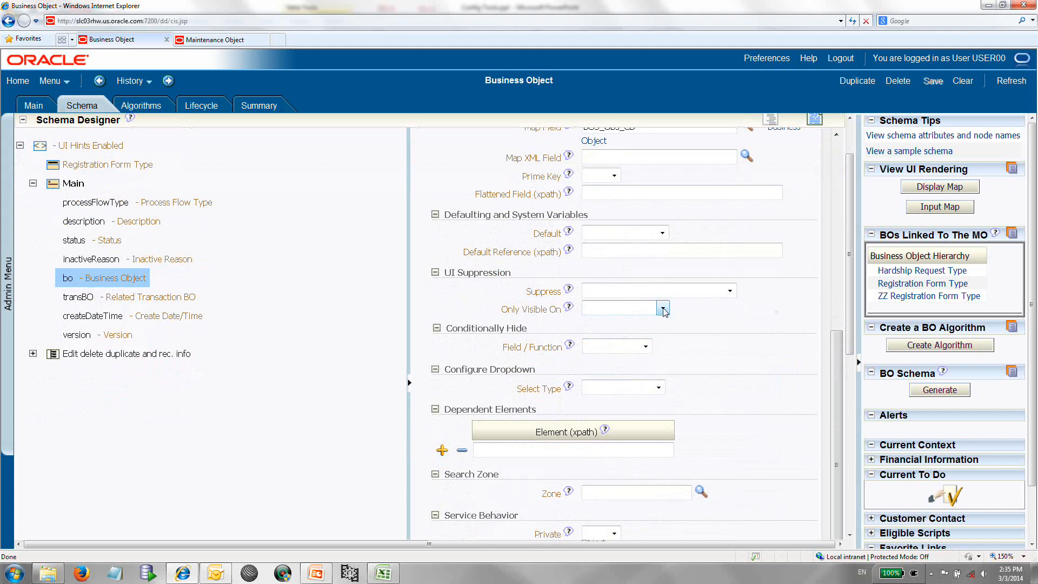
pyautogui.click(729, 291)
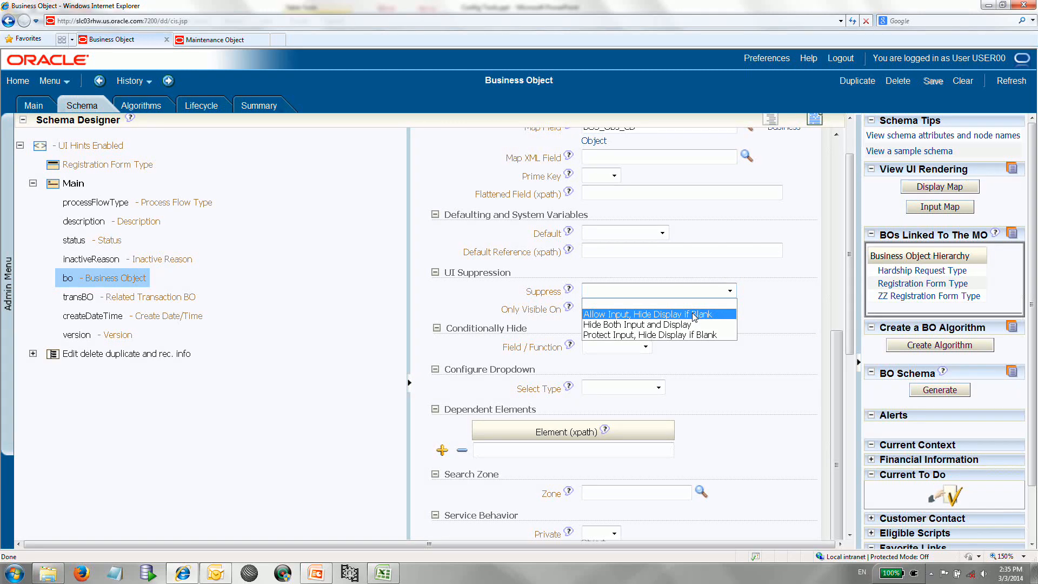
pyautogui.click(677, 324)
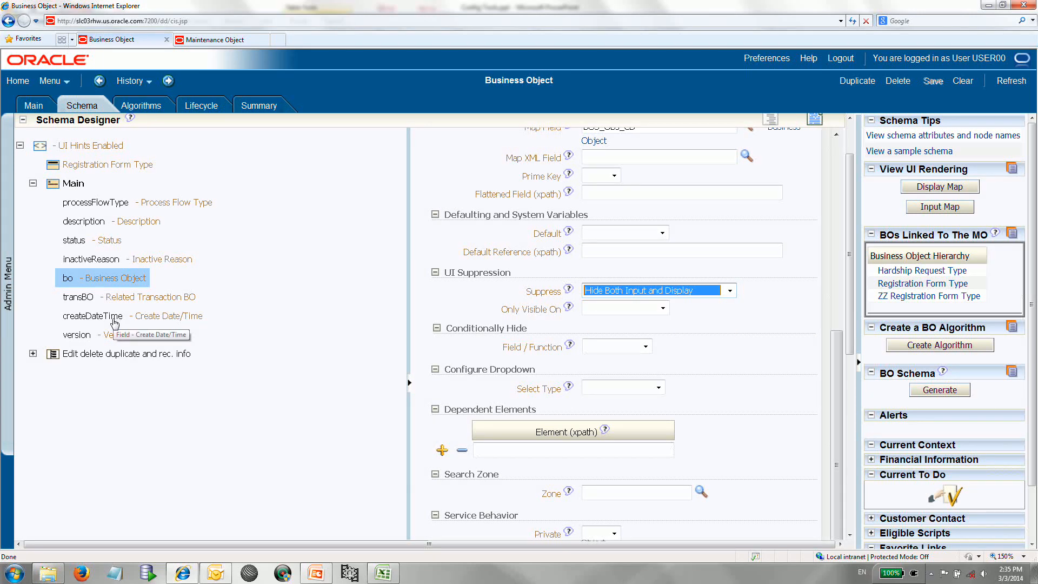
# Clear the createDateTime element's Only Visible On setting, suppress it with Hide Both Input and Display, and save the business object.
pyautogui.click(115, 322)
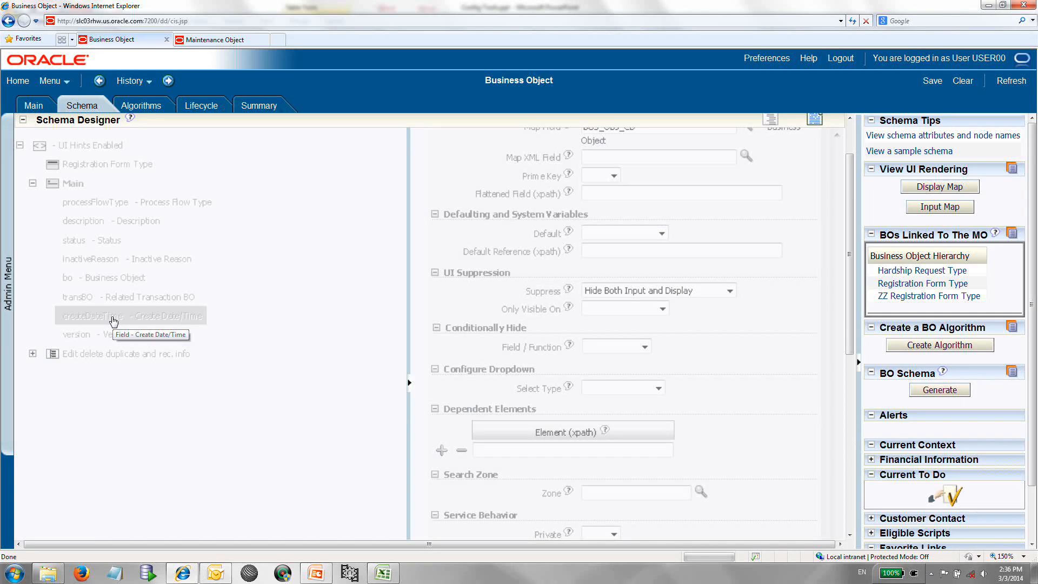
pyautogui.scroll(-5, 632, 376)
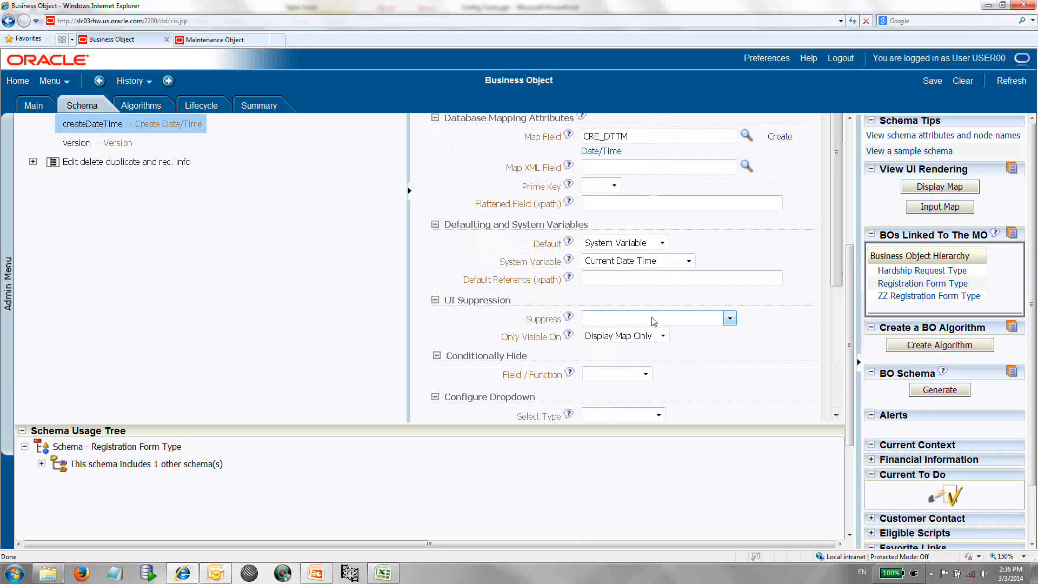
pyautogui.click(662, 336)
pyautogui.click(622, 347)
pyautogui.click(714, 322)
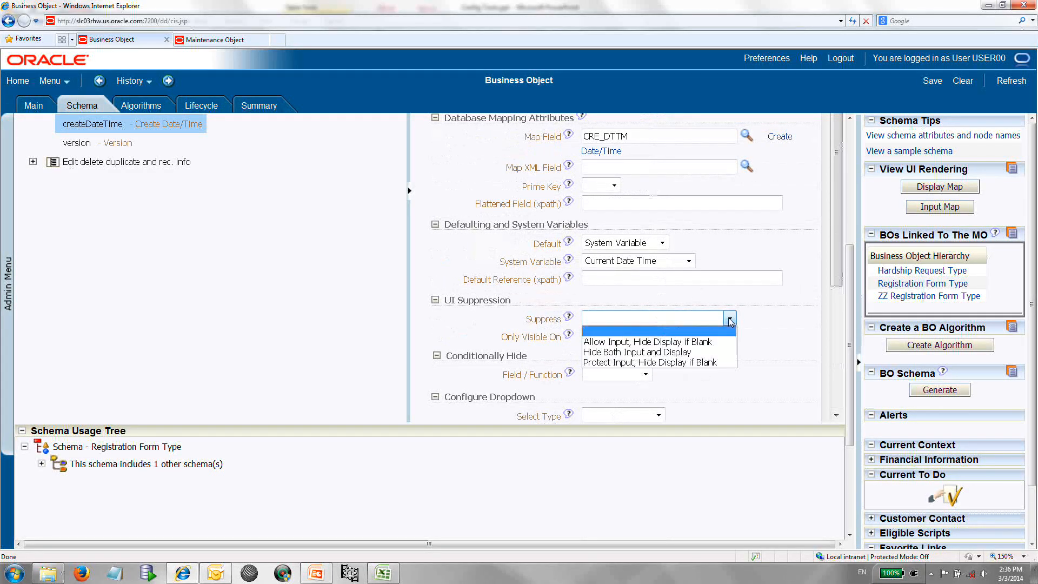
pyautogui.click(696, 351)
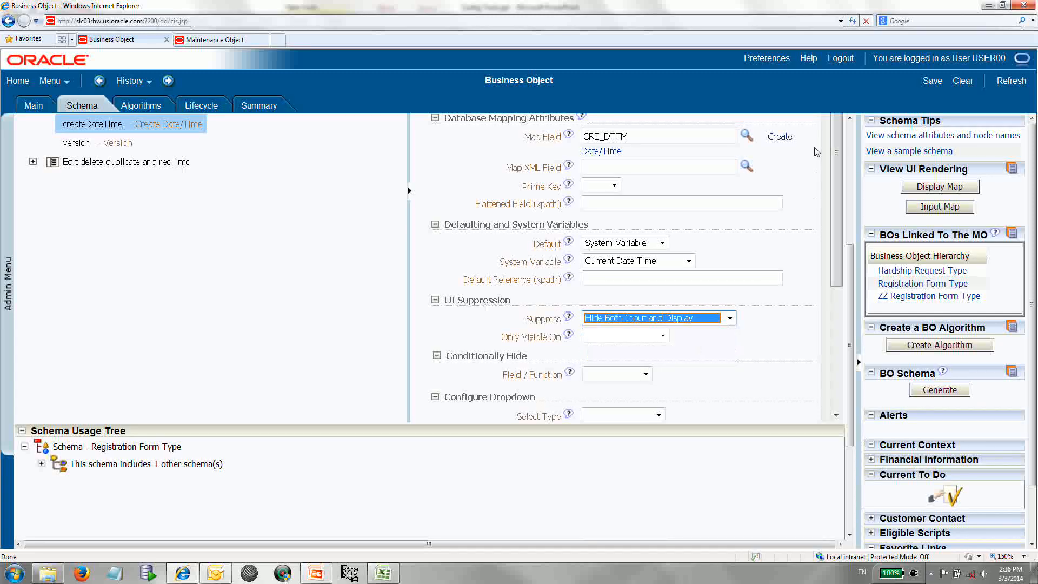
pyautogui.click(930, 81)
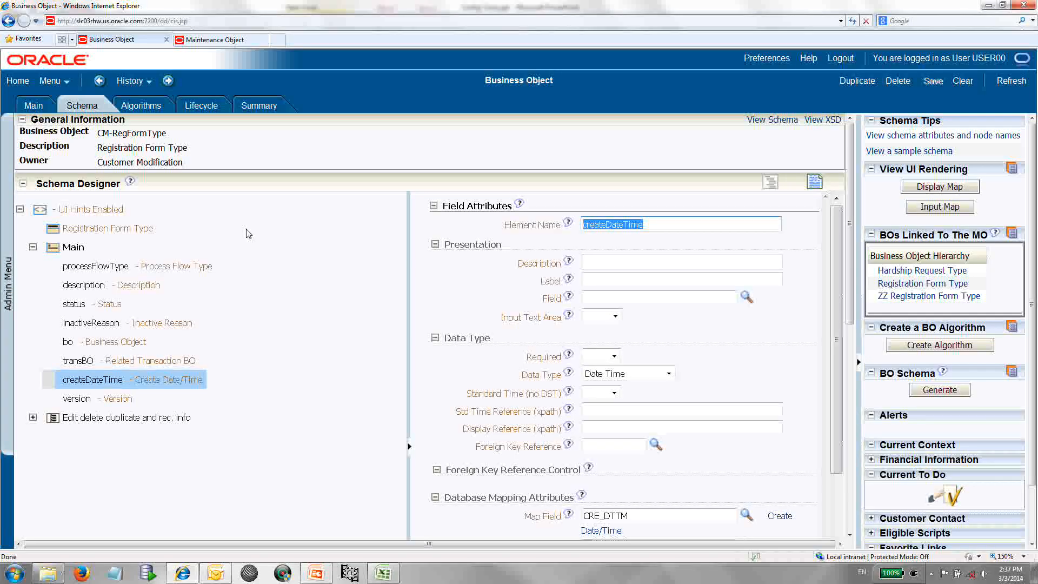
# Add a Field element named personType directly below processFlowType in the Main section of the schema.
pyautogui.click(88, 270)
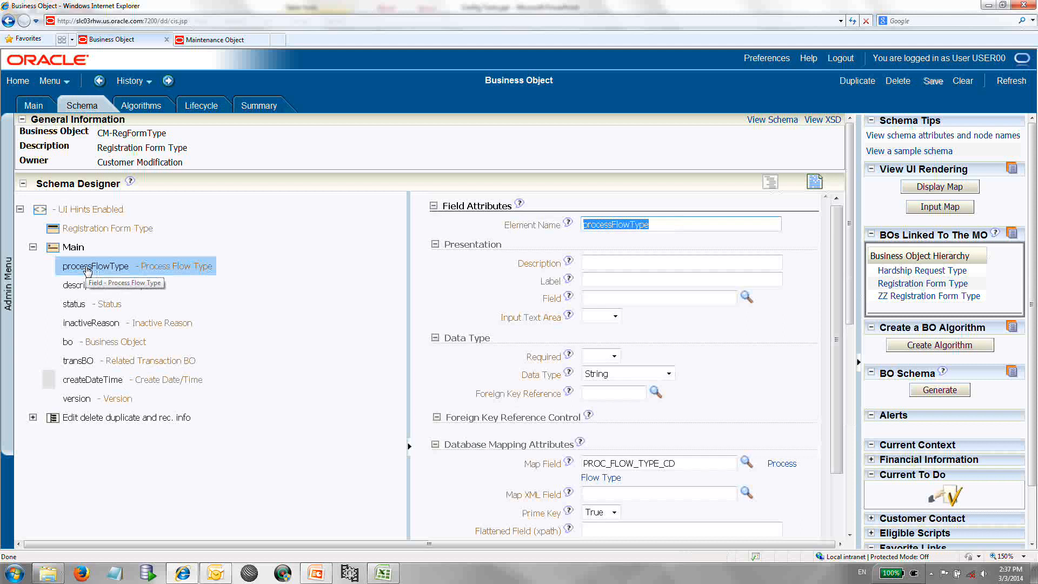
pyautogui.rightClick(88, 271)
pyautogui.click(95, 272)
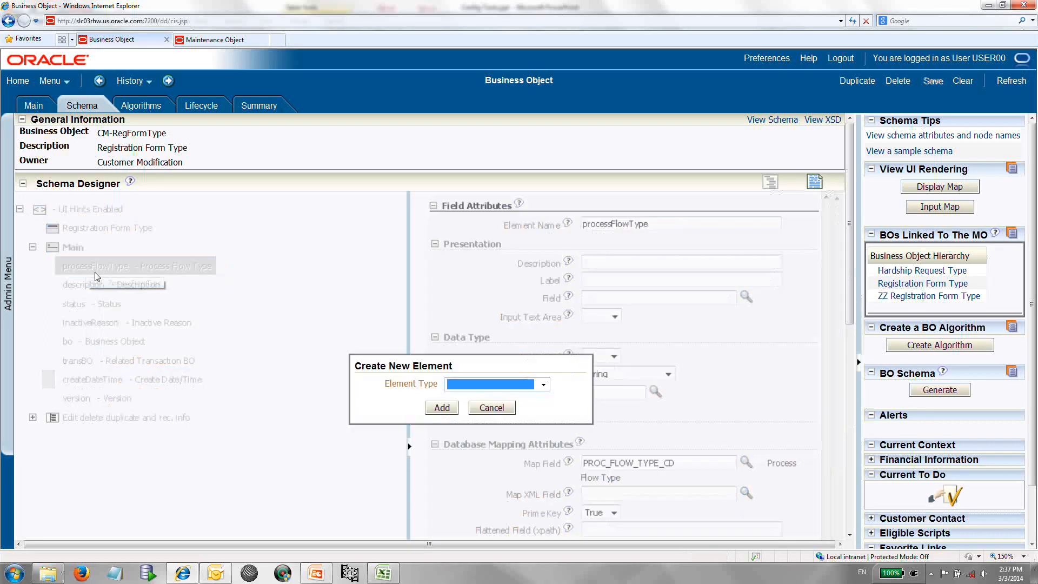
pyautogui.click(543, 385)
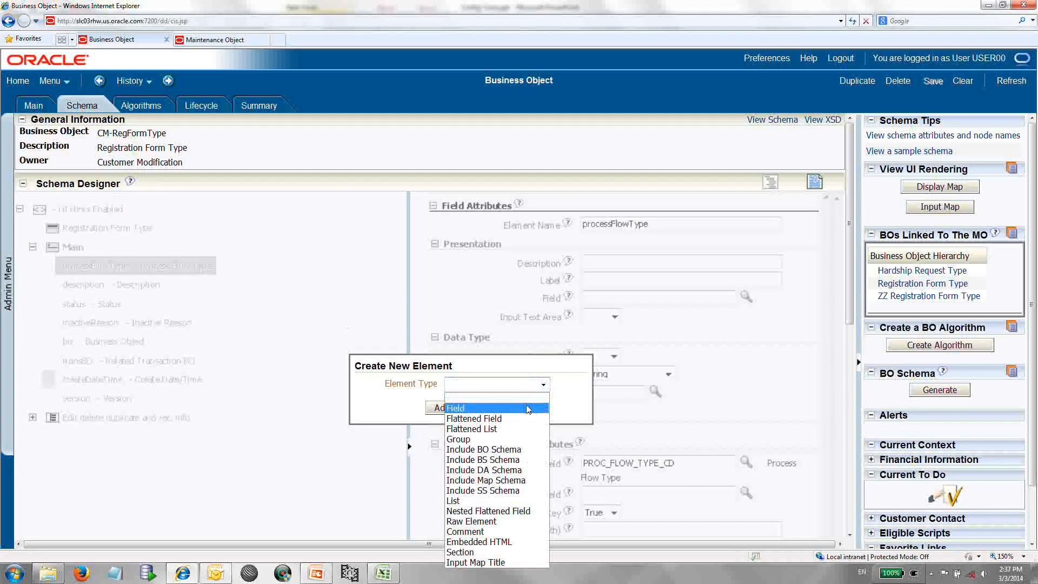
pyautogui.click(505, 403)
pyautogui.click(503, 403)
pyautogui.write('p')
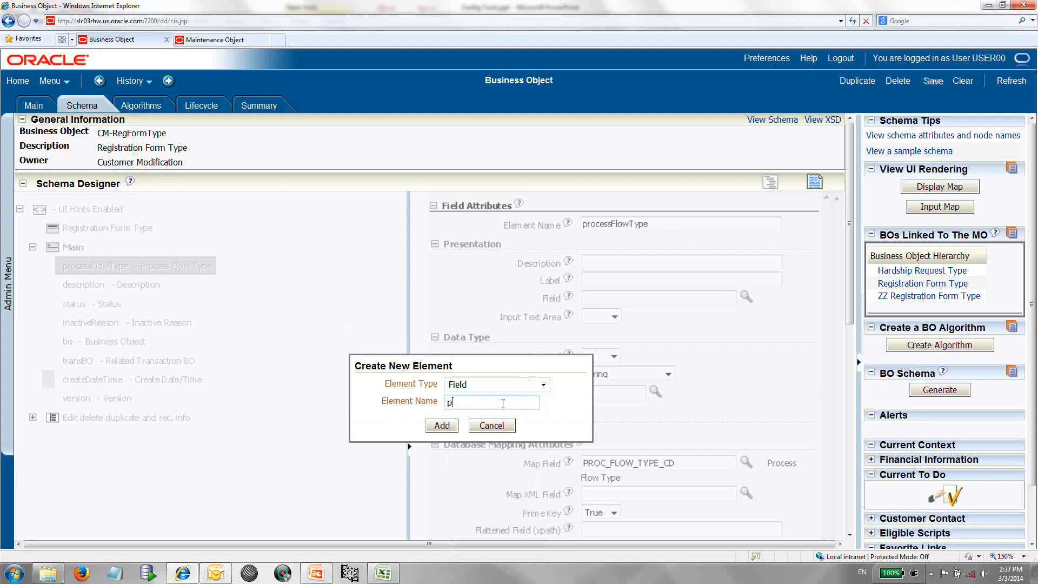
pyautogui.write('ersonType')
pyautogui.click(451, 428)
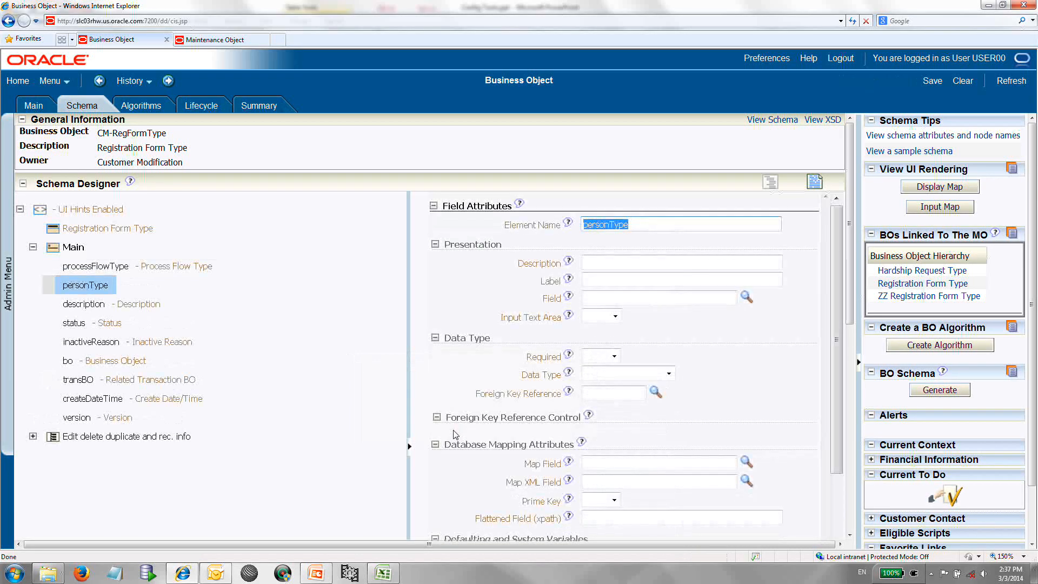
# Map personType to the BO_DATA_AREA XML field and set its field to PER_TYPE_CD, found by searching the description "person type".
pyautogui.click(745, 480)
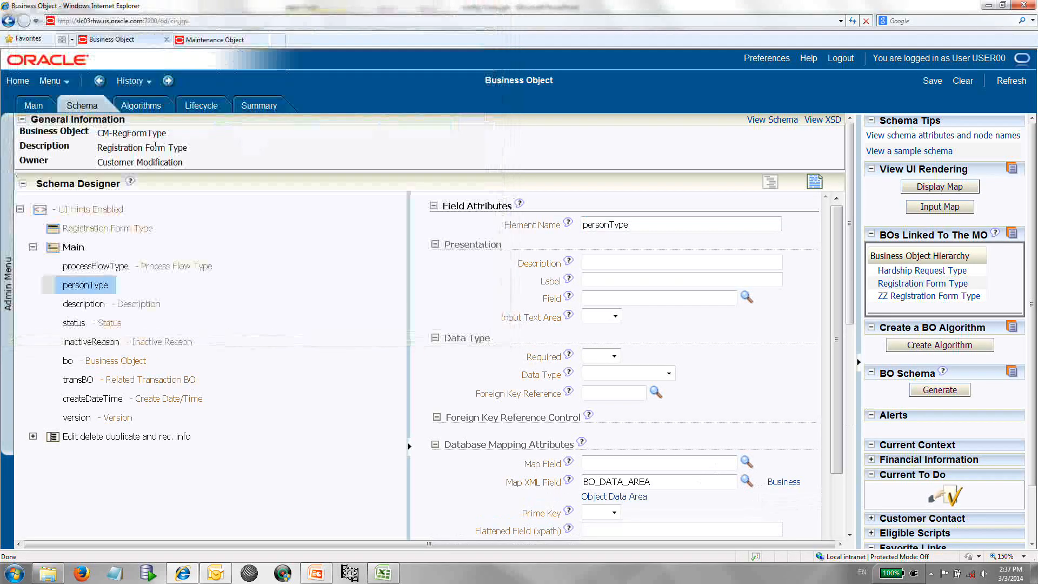
pyautogui.click(744, 299)
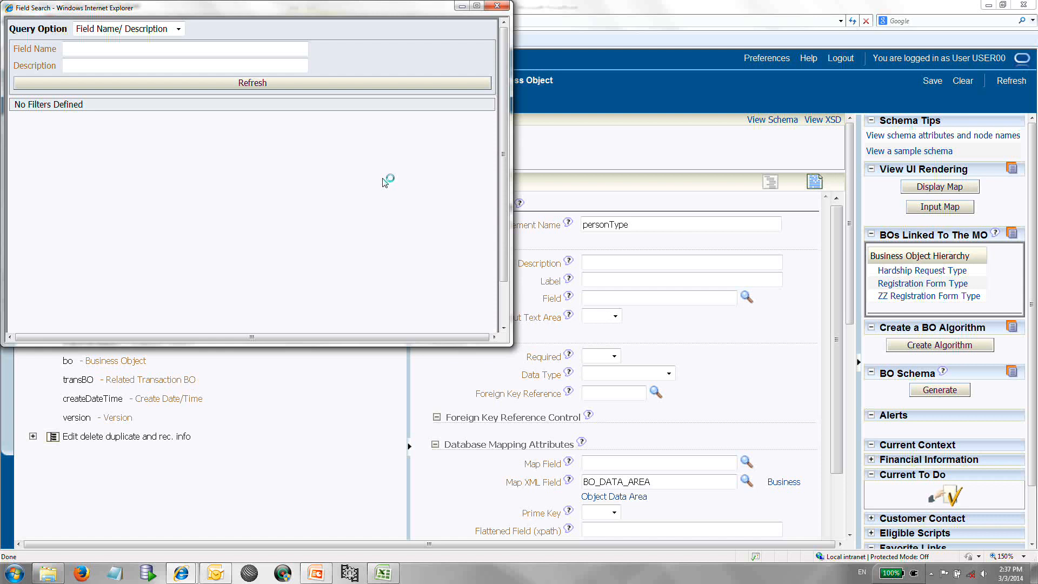
pyautogui.click(94, 64)
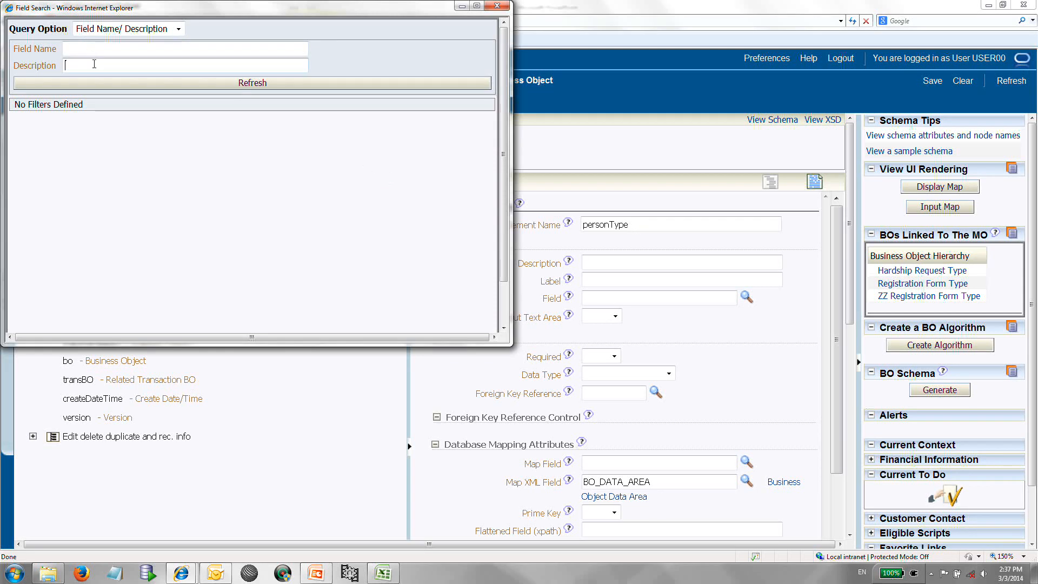
pyautogui.write('person t')
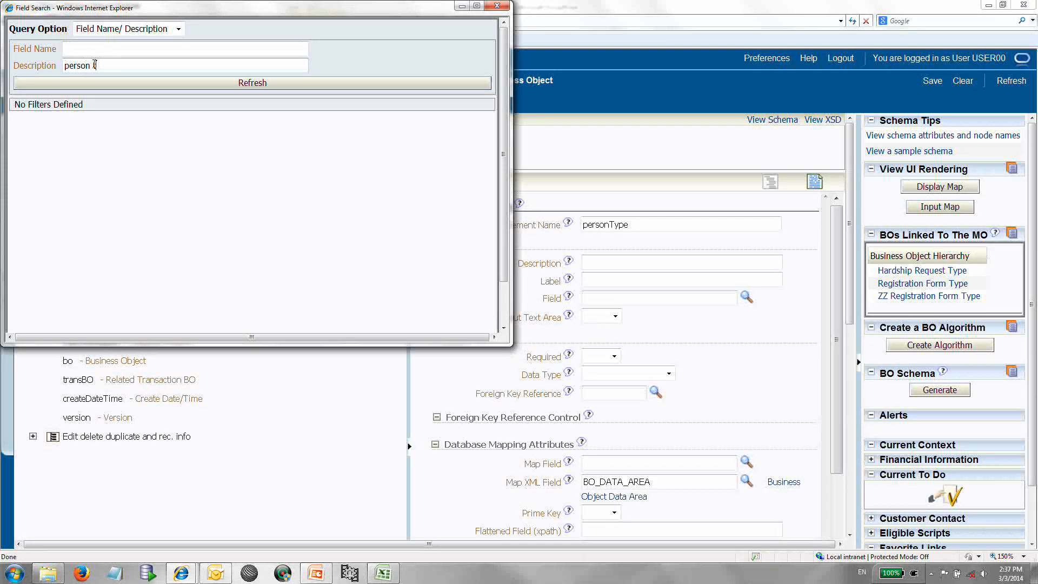
pyautogui.write('ype')
pyautogui.press('Return')
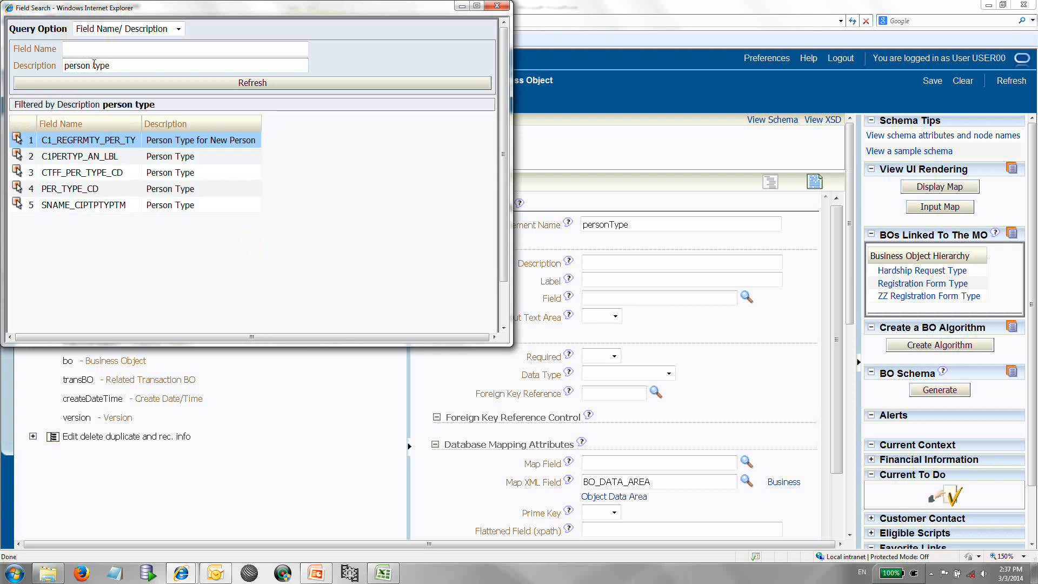
pyautogui.click(17, 188)
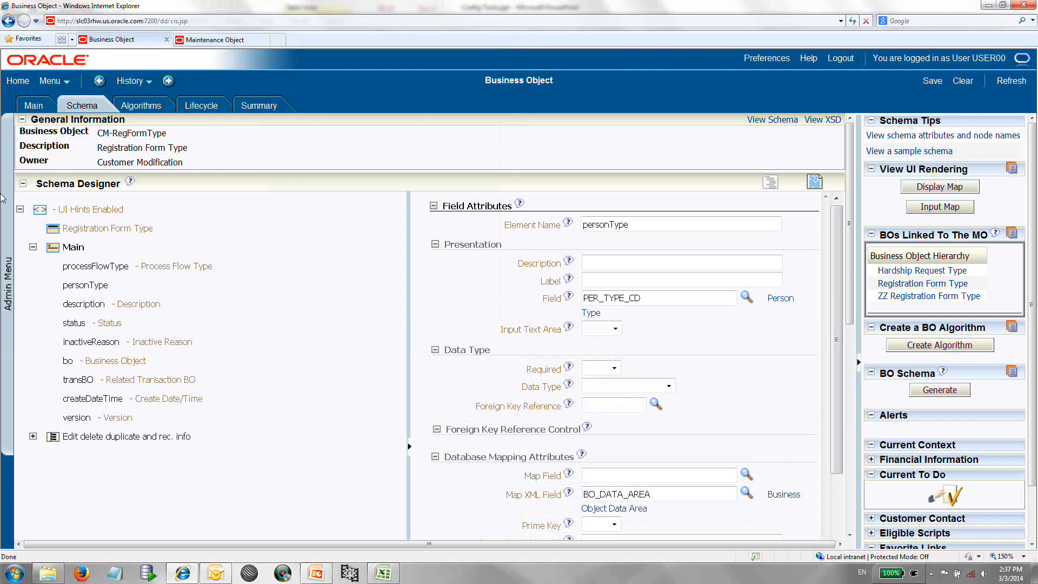
# Make personType required and set its foreign key reference to C1-PERTY, found by searching for "person type".
pyautogui.click(613, 370)
pyautogui.click(612, 391)
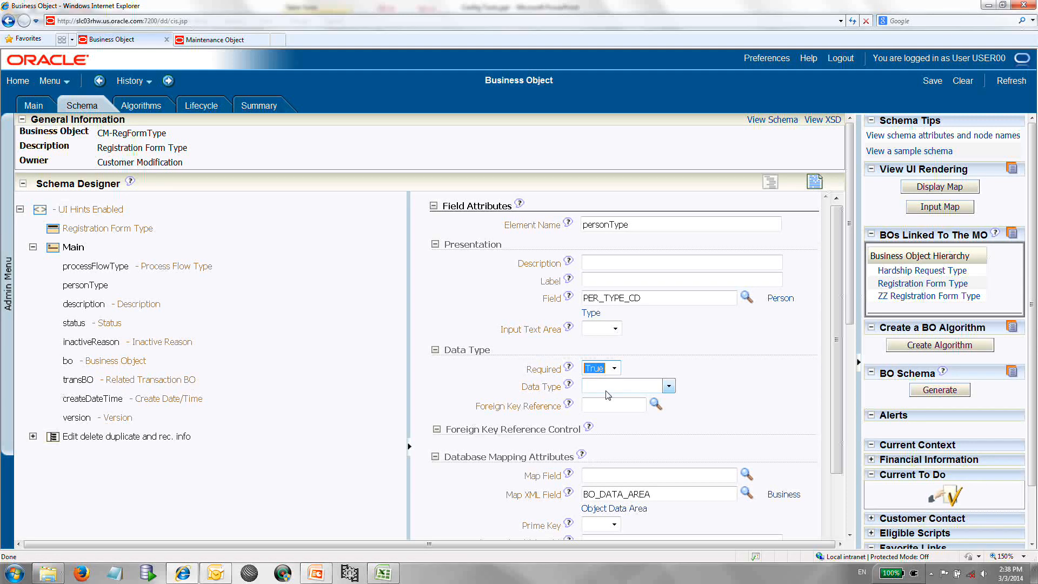
pyautogui.click(655, 403)
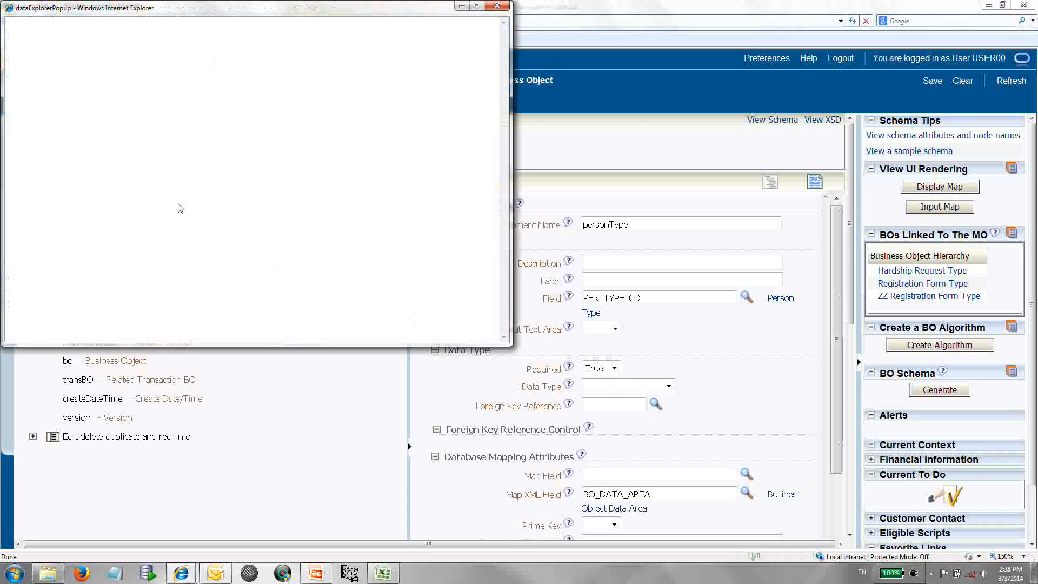
pyautogui.click(113, 49)
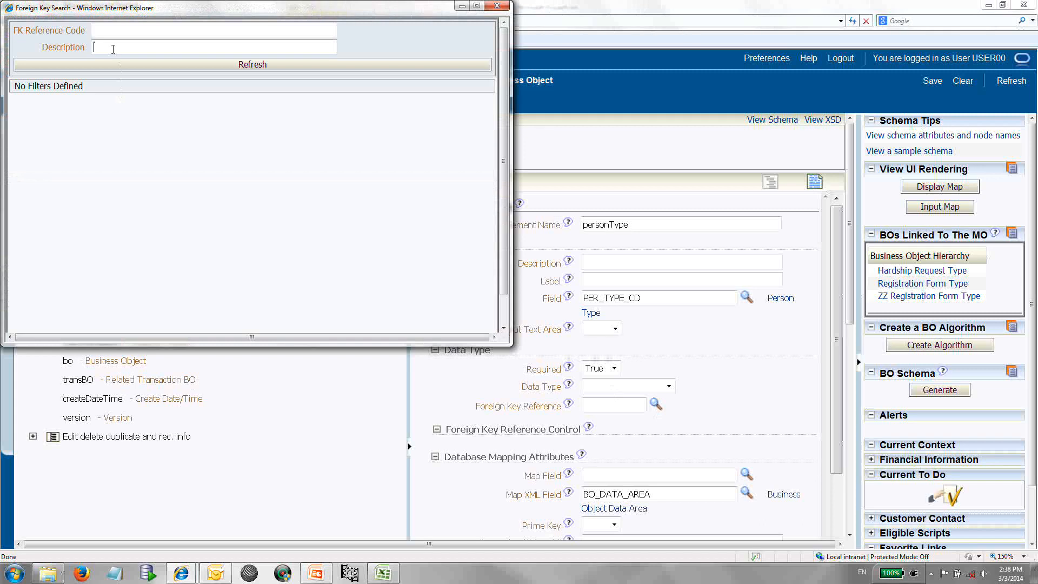
pyautogui.write('person type')
pyautogui.press('Return')
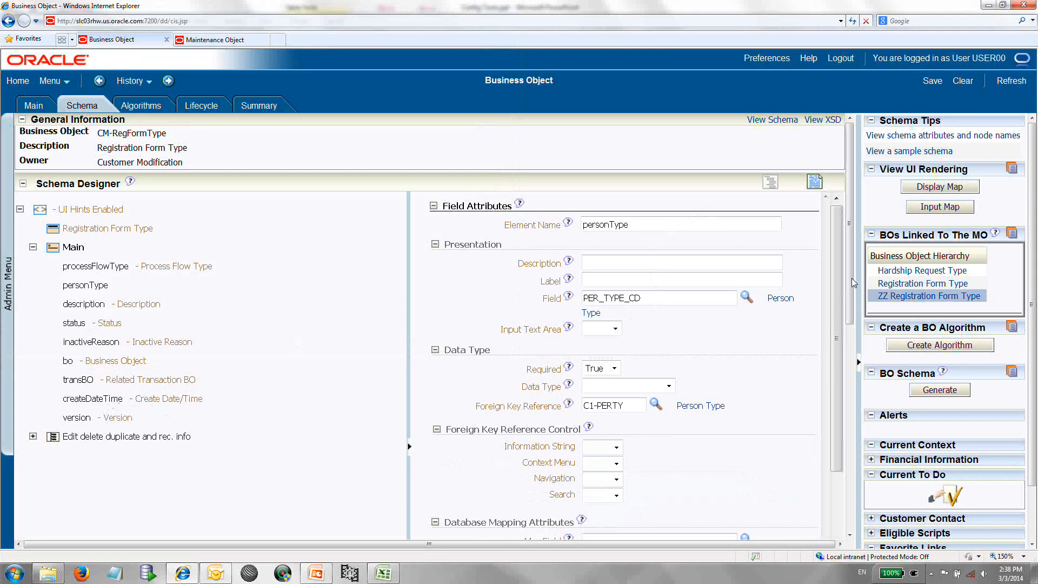
# Configure personType's dropdown as type Table using the CI_PER_TYPE table, and save the business object.
pyautogui.moveTo(847, 283); pyautogui.dragTo(830, 419)
pyautogui.click(659, 392)
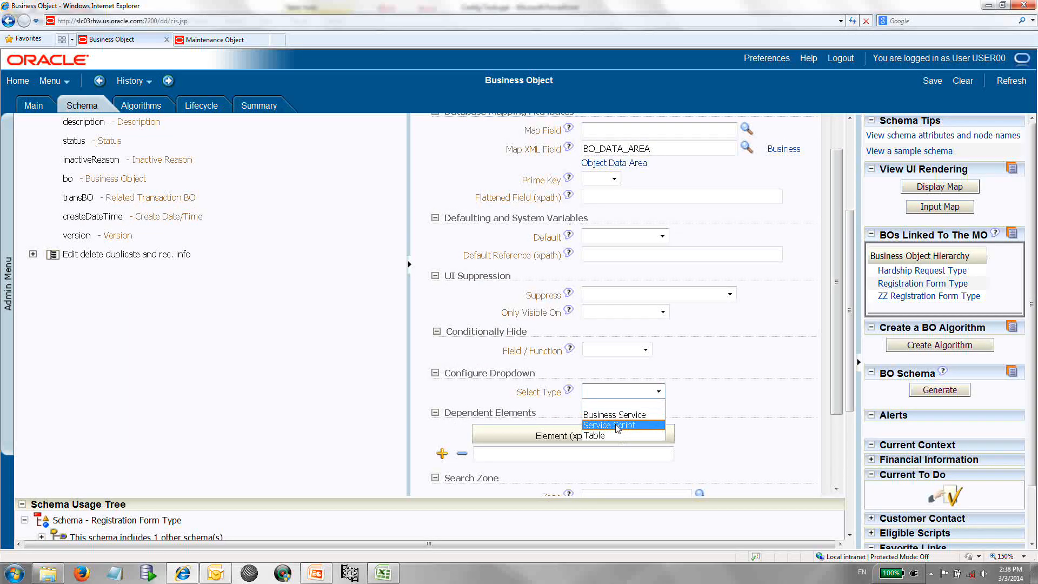
pyautogui.click(600, 435)
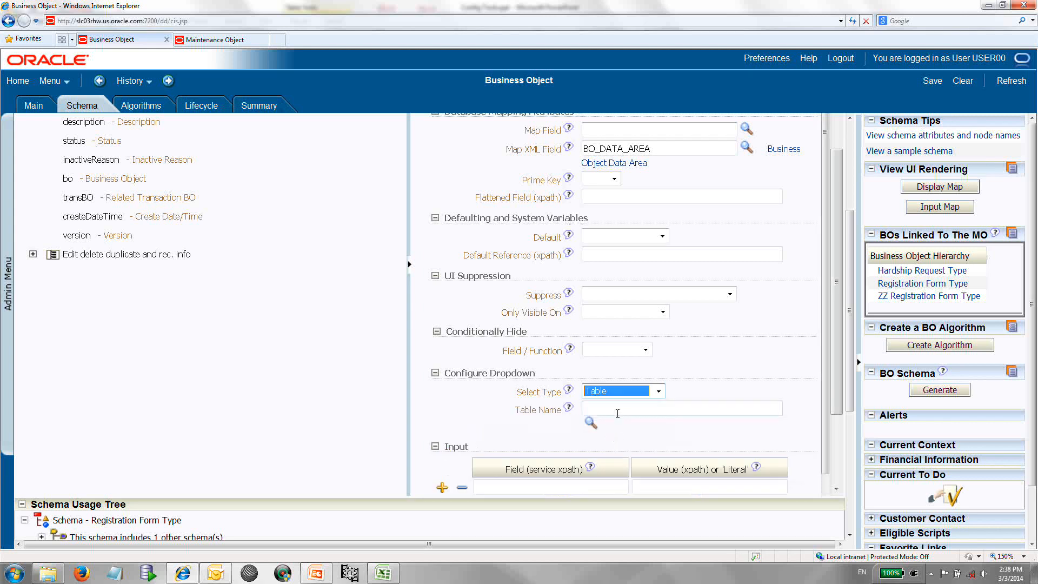
pyautogui.click(590, 422)
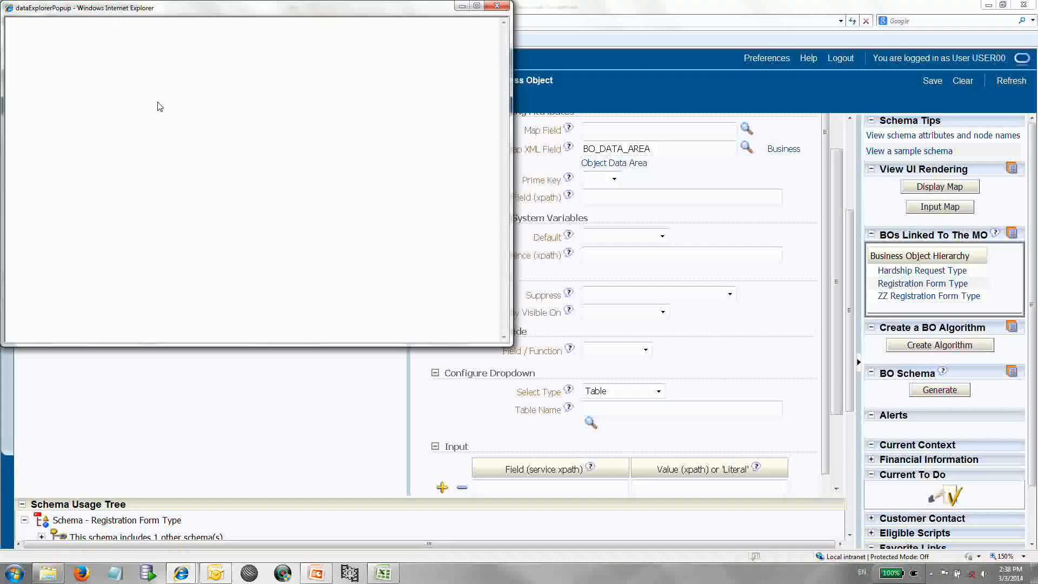
pyautogui.click(168, 53)
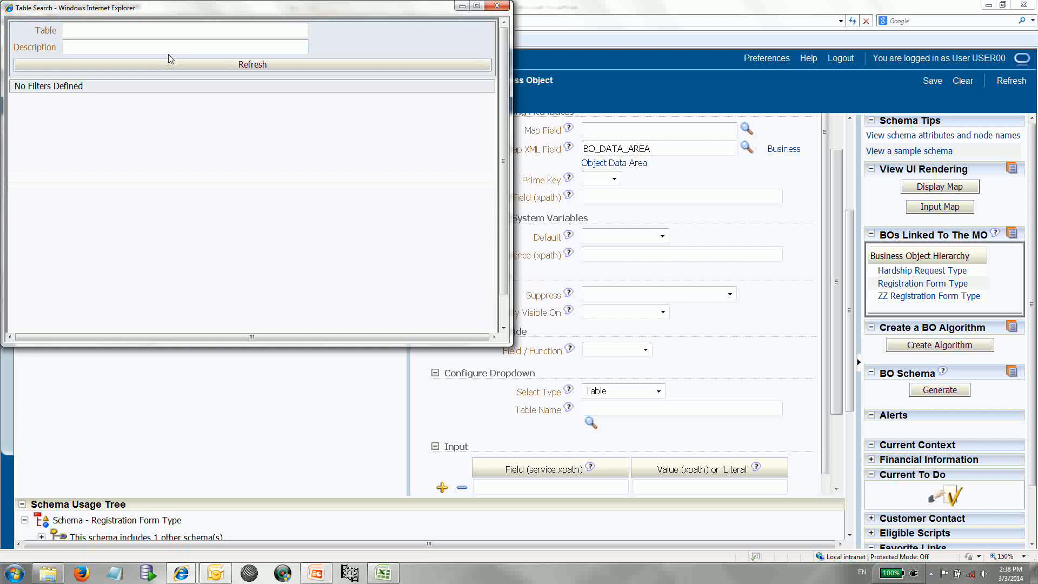
pyautogui.write('person type')
pyautogui.press('Return')
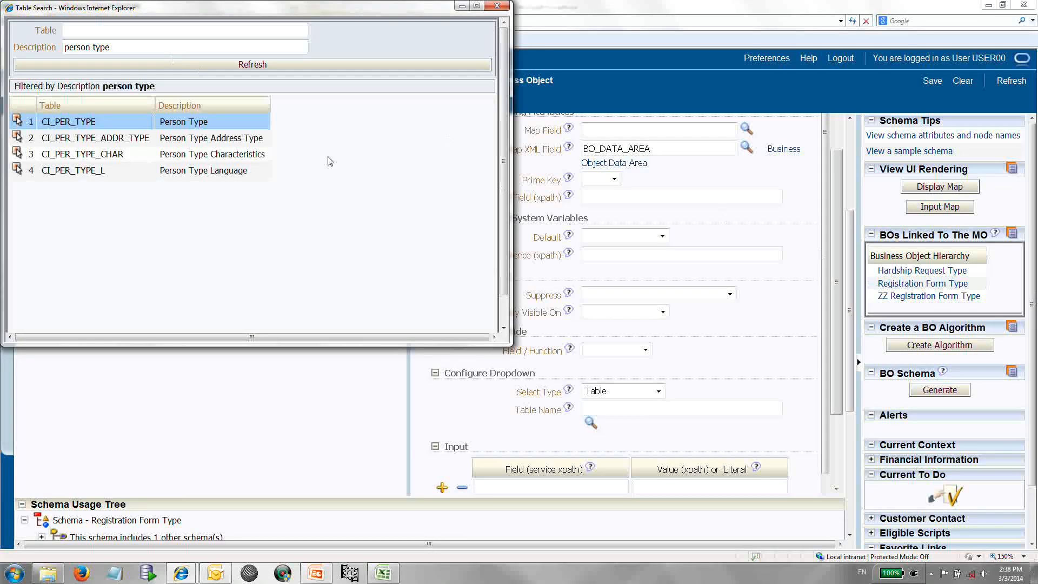
pyautogui.click(17, 120)
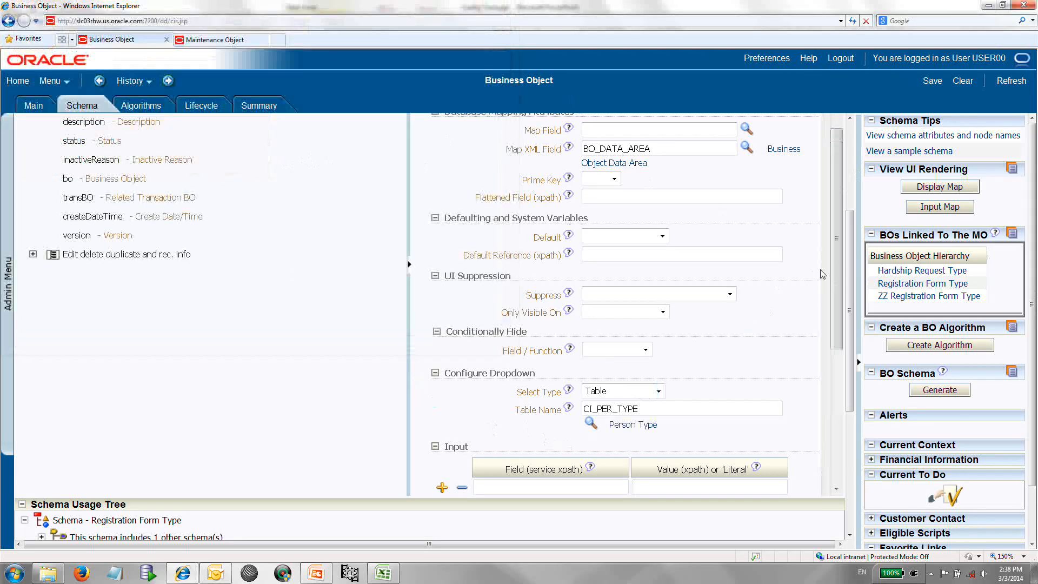
pyautogui.scroll(-2, 850, 259)
pyautogui.scroll(-4, 841, 272)
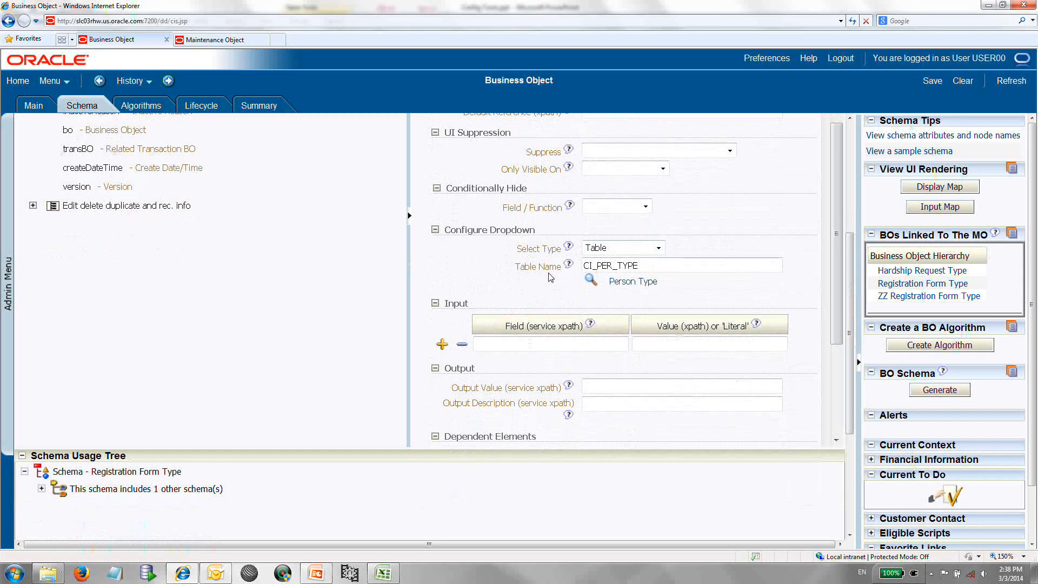
pyautogui.click(939, 86)
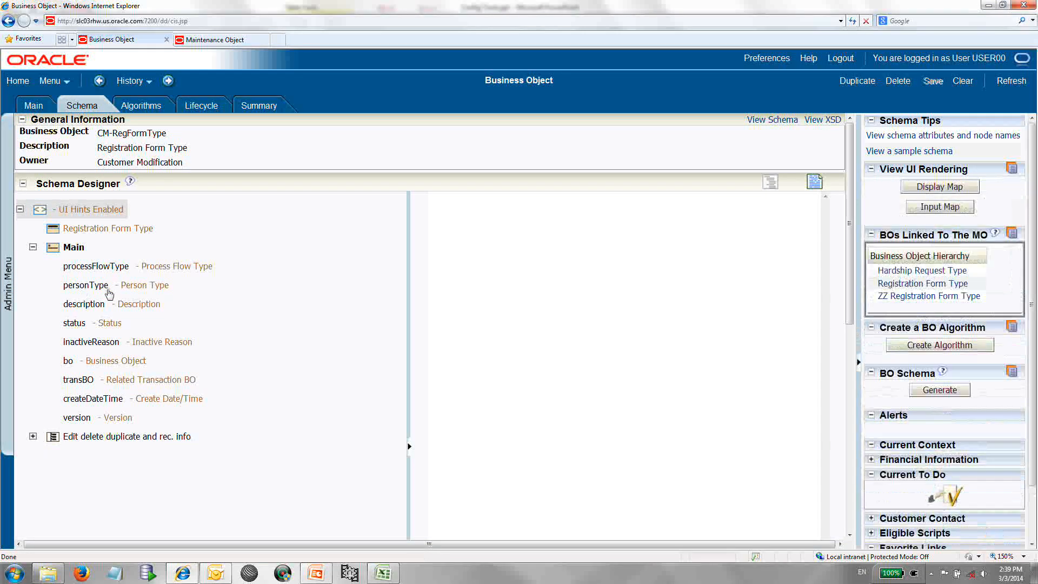
# Preview the input map, check the options in the Person Type dropdown, and close the preview.
pyautogui.click(924, 208)
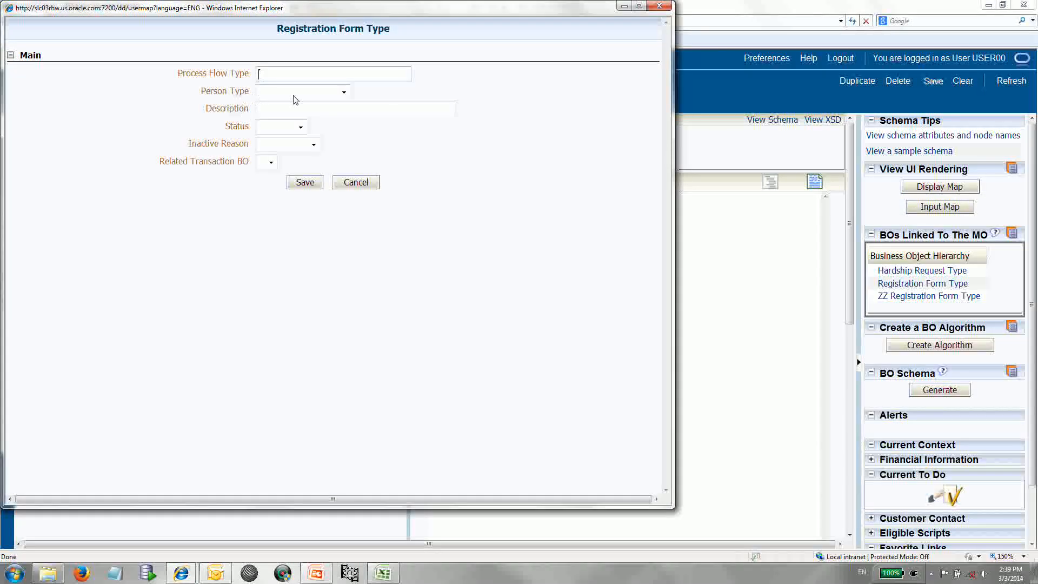
pyautogui.click(342, 93)
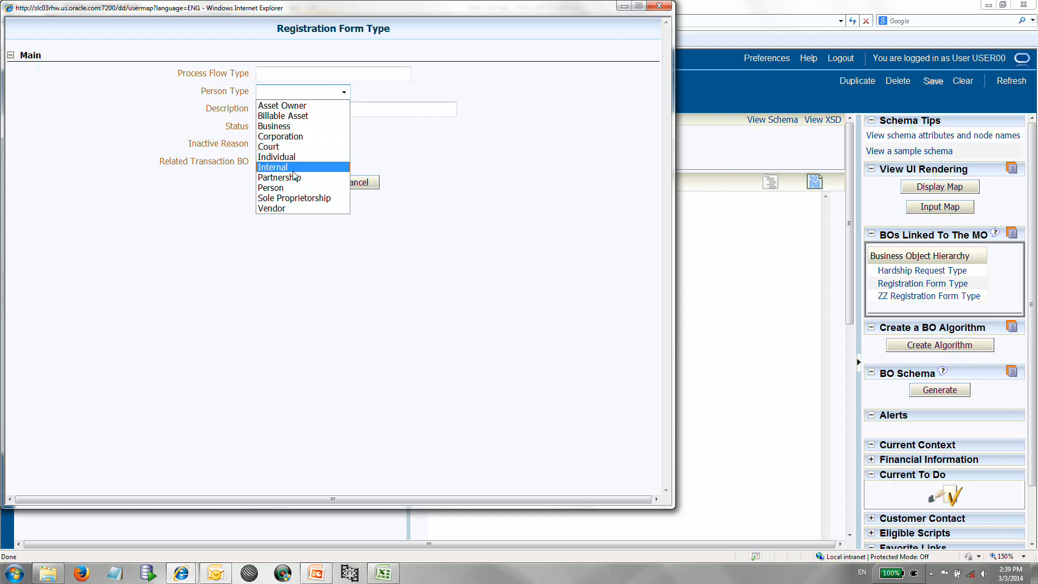
pyautogui.click(662, 5)
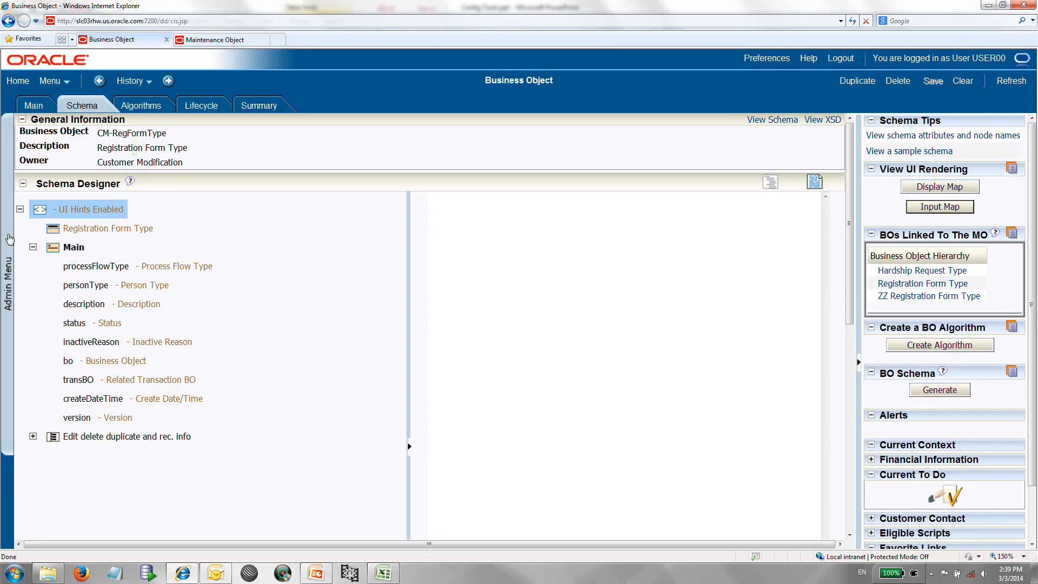
# Start adding a process flow type based on the Registration Form Type business object.
pyautogui.click(10, 267)
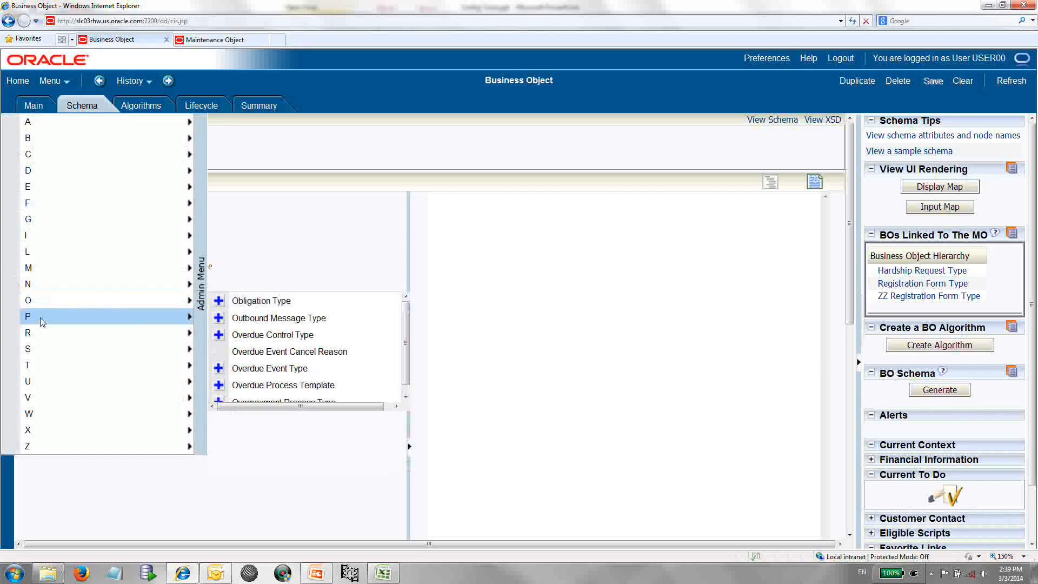
pyautogui.moveTo(41, 332)
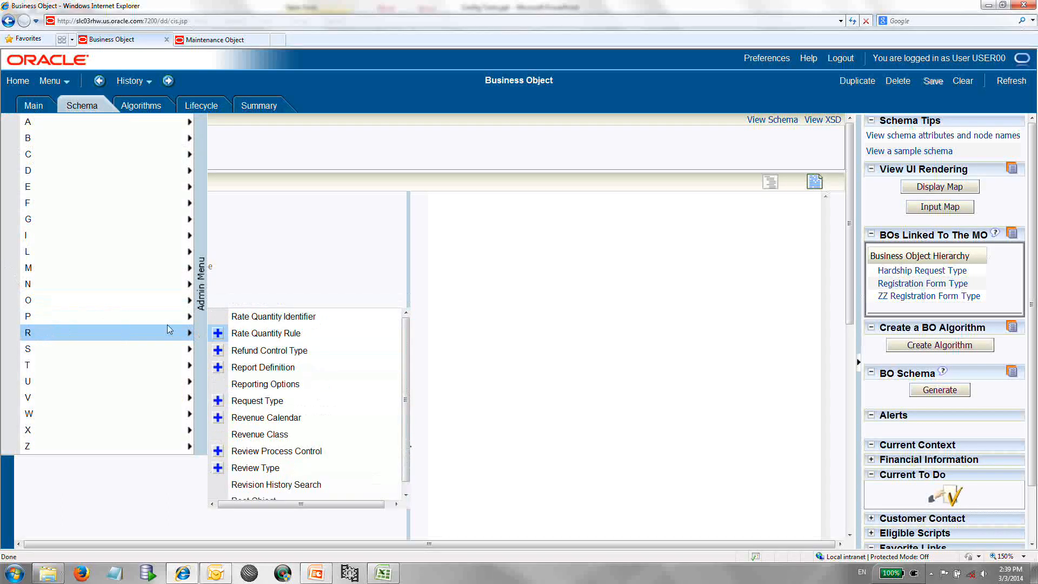
pyautogui.moveTo(160, 317)
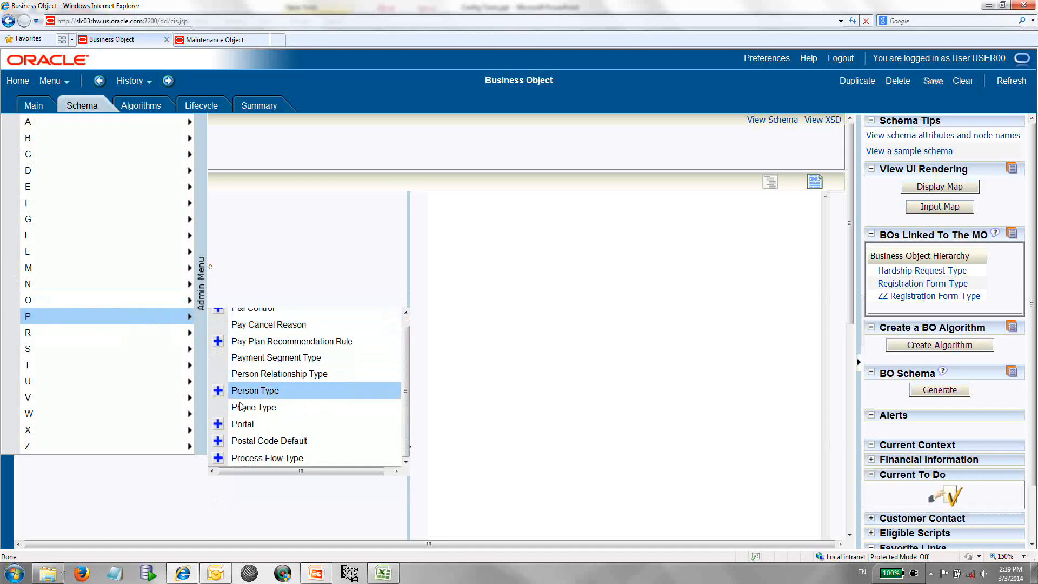
pyautogui.click(218, 459)
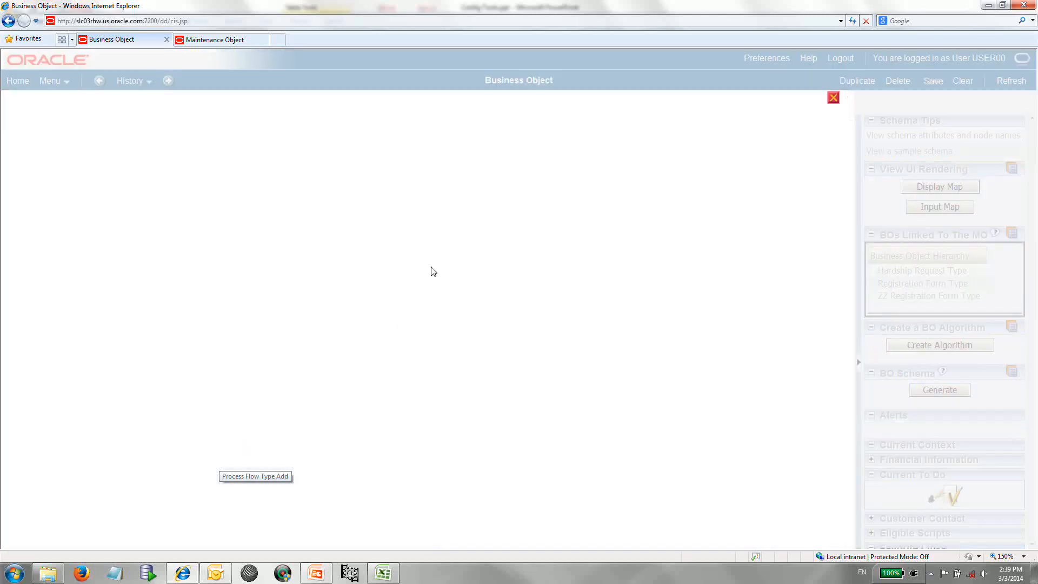
pyautogui.click(541, 138)
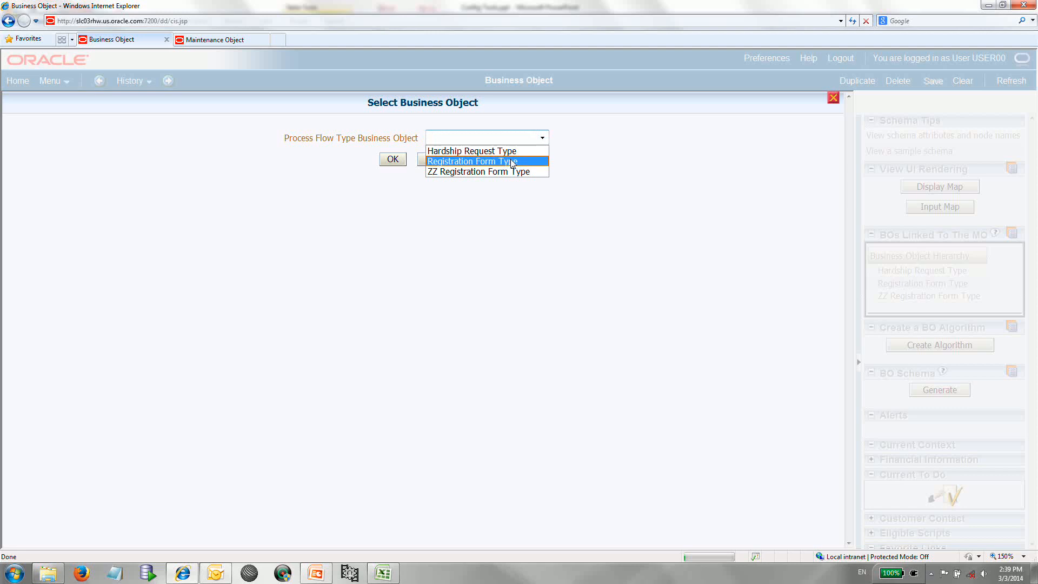
pyautogui.click(465, 160)
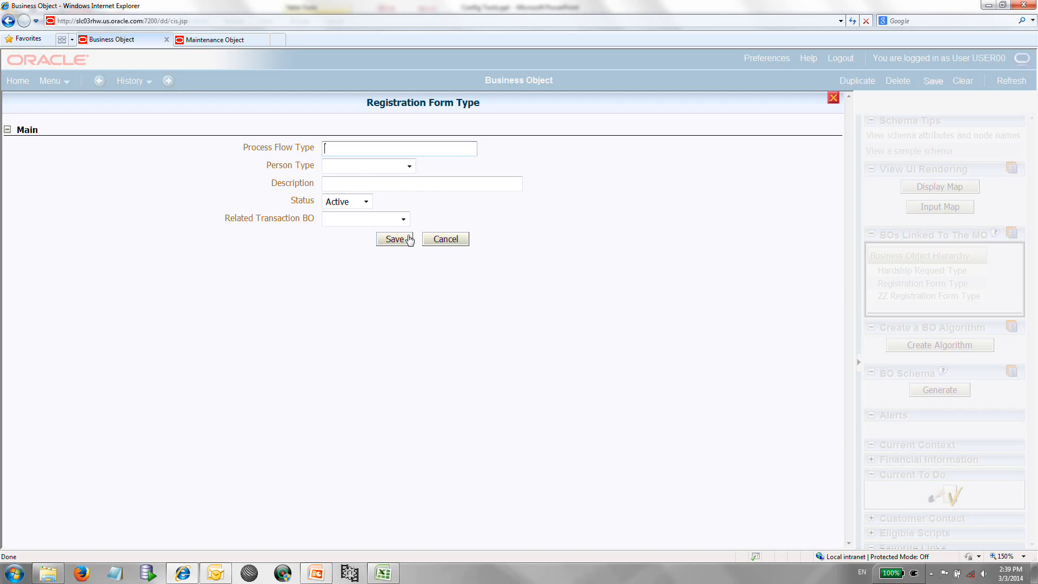
# Enter BUSINESS as the process flow type and choose Business as its person type.
pyautogui.write('busreg')
pyautogui.press('BackSpace')
pyautogui.press('BackSpace')
pyautogui.press('BackSpace')
pyautogui.press('BackSpace')
pyautogui.press('BackSpace')
pyautogui.press('BackSpace')
pyautogui.write('BU')
pyautogui.write('REG')
pyautogui.press('BackSpace')
pyautogui.press('BackSpace')
pyautogui.press('BackSpace')
pyautogui.write('INESS')
pyautogui.click(409, 166)
pyautogui.click(392, 199)
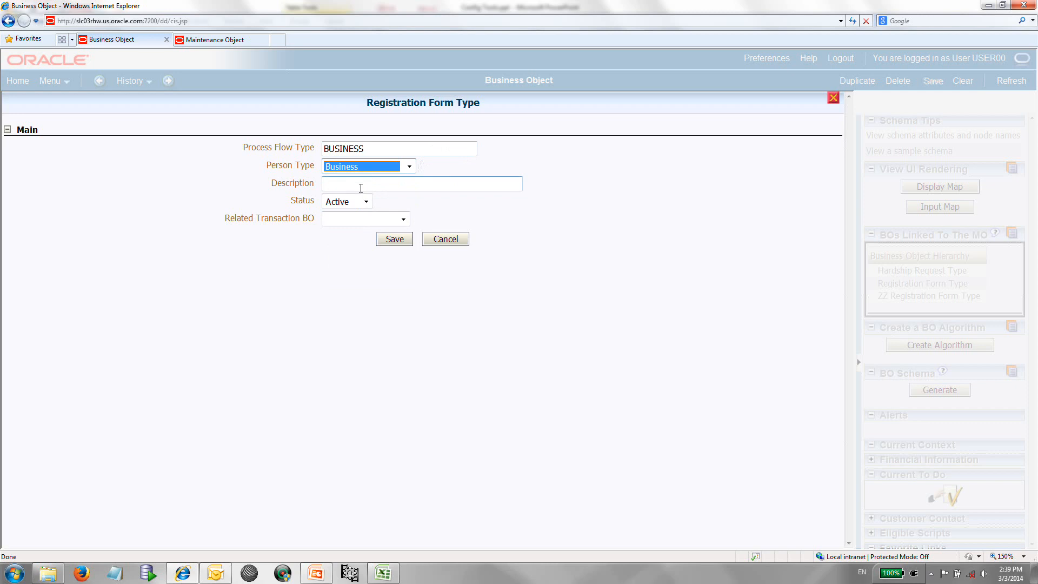
# Enter "Business Reg Form Type" as the new process flow type's description.
pyautogui.click(361, 185)
pyautogui.write('Busienss')
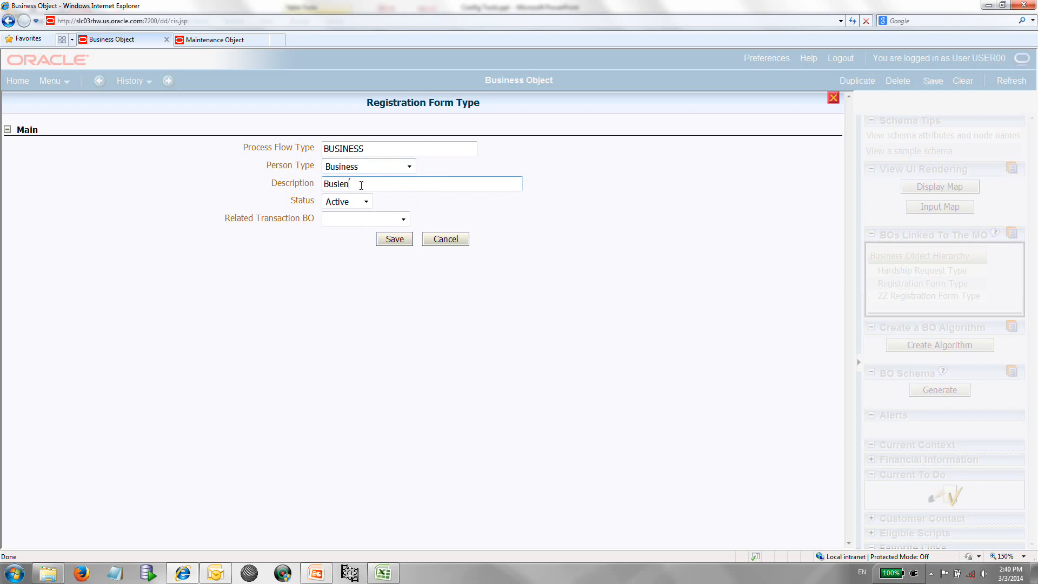
pyautogui.press('BackSpace')
pyautogui.press('BackSpace')
pyautogui.press('BackSpace')
pyautogui.press('BackSpace')
pyautogui.write('ness Reg Form Type')
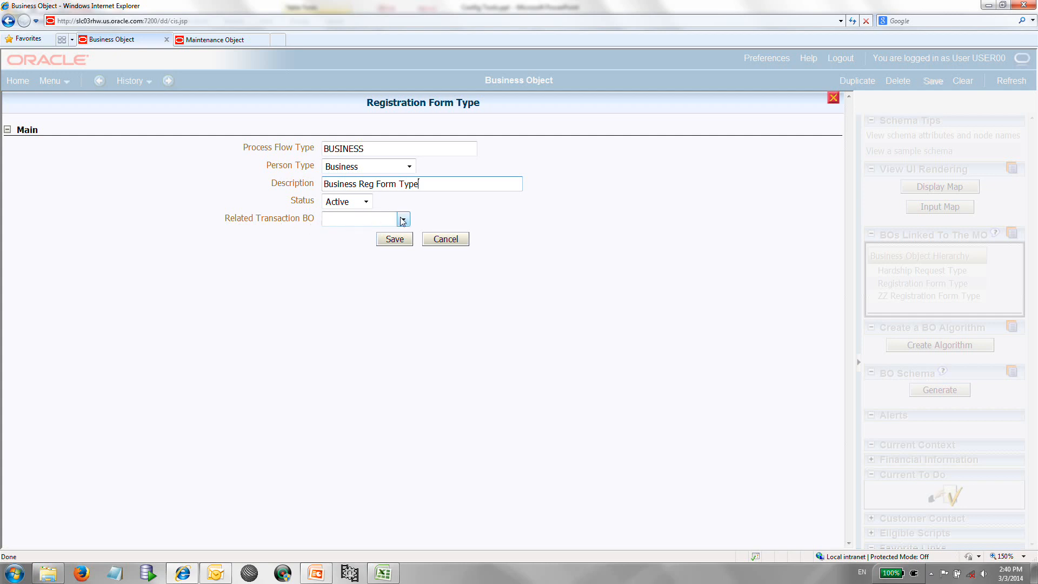
# Choose Hardship Request as the related transaction BO and save the BUSINESS process flow type.
pyautogui.click(401, 218)
pyautogui.click(434, 202)
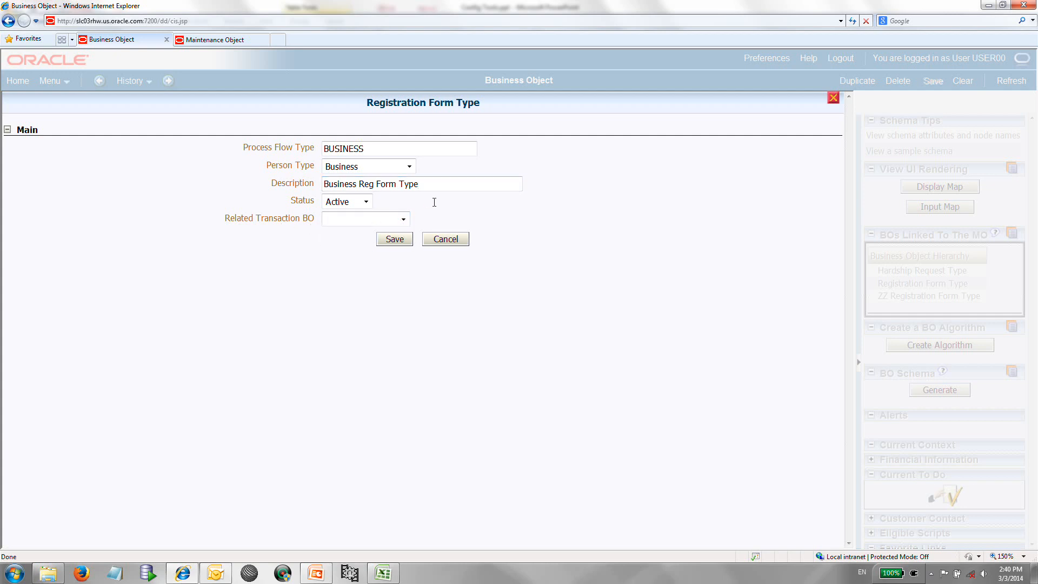
pyautogui.click(402, 219)
pyautogui.click(389, 241)
pyautogui.click(394, 242)
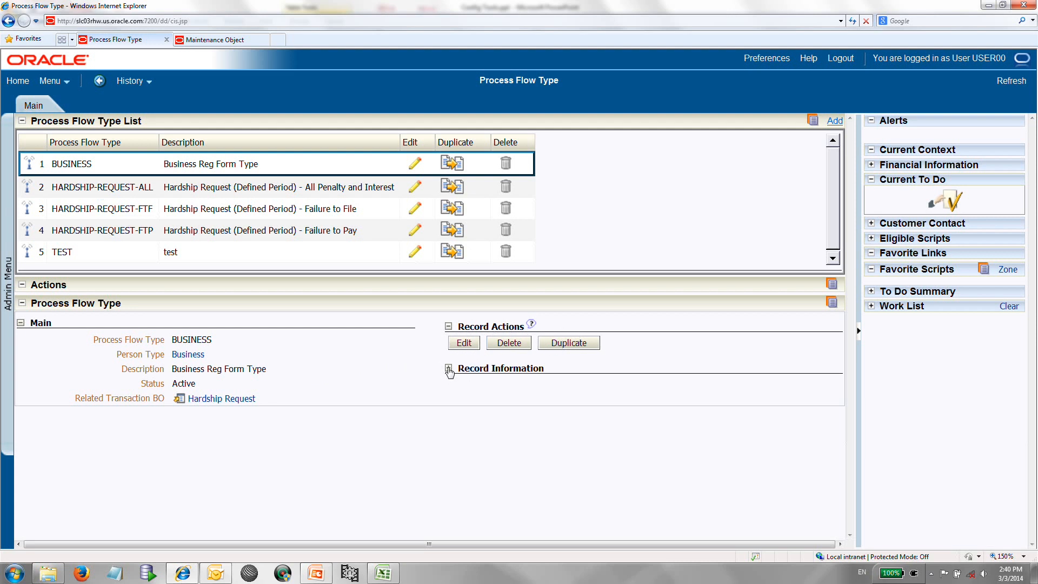
# Expand the BUSINESS record's Record Information section to check its contents, and collapse it again.
pyautogui.click(448, 368)
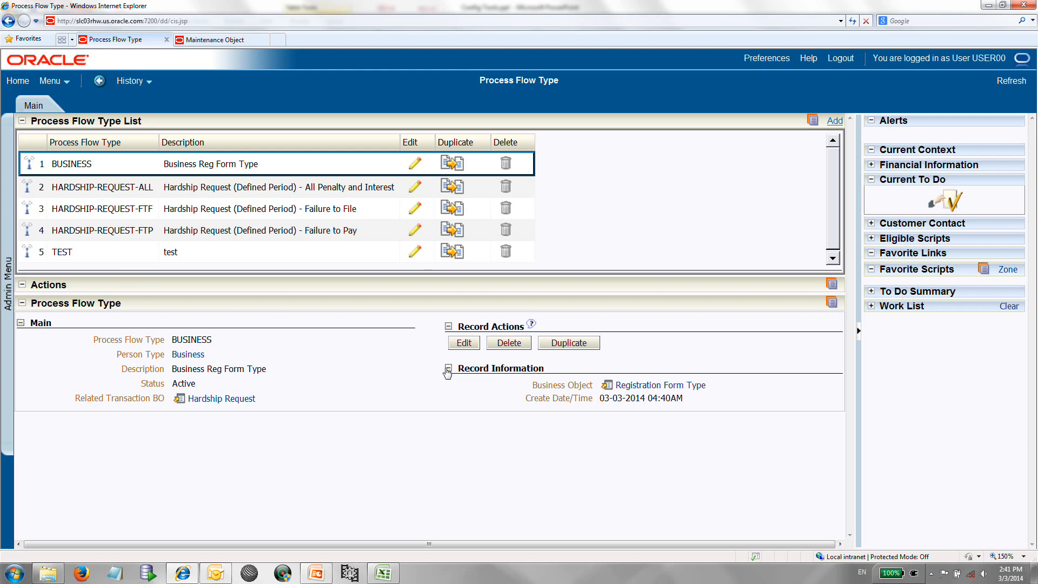
pyautogui.click(448, 369)
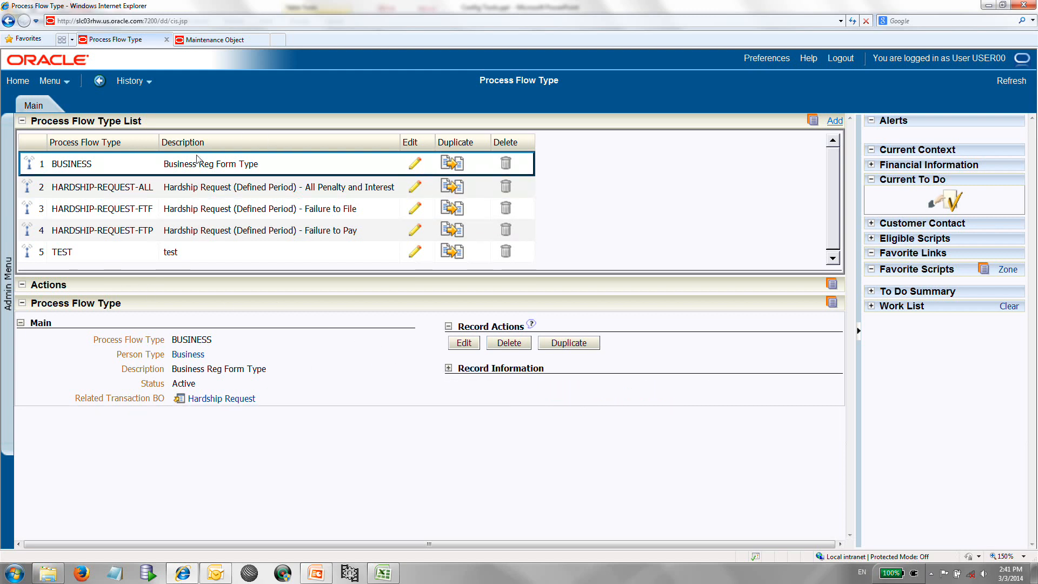